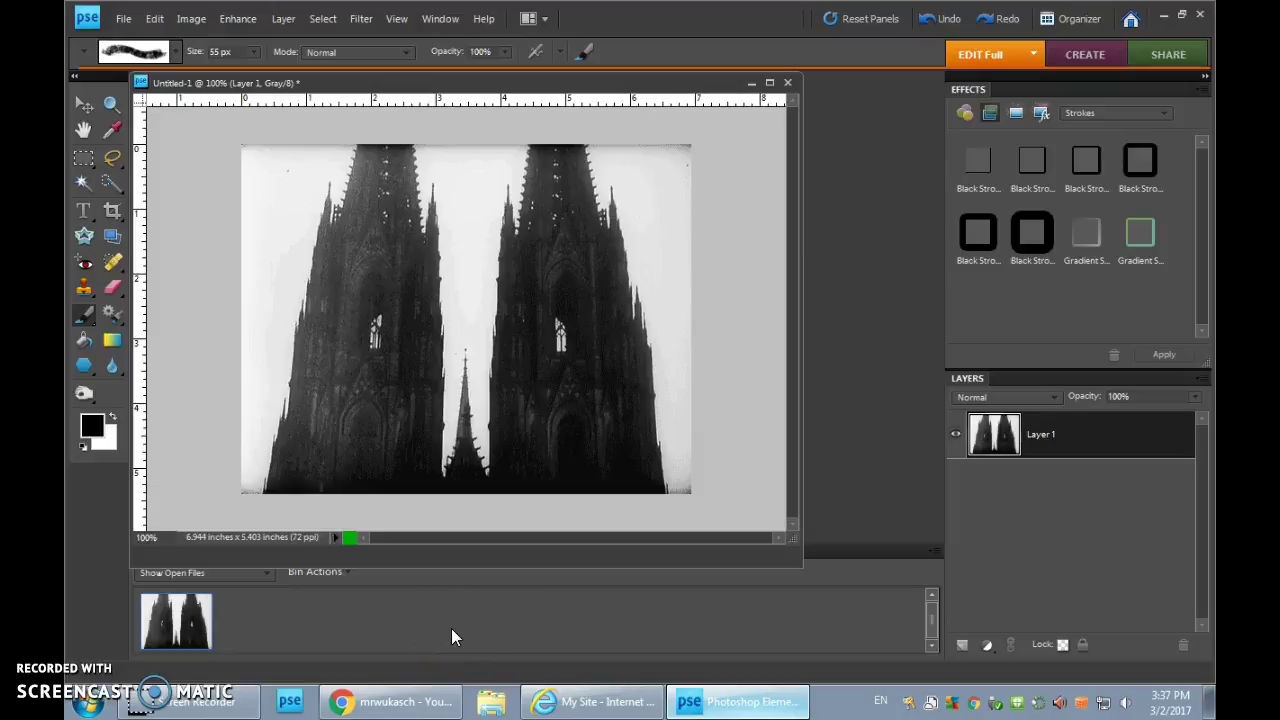
Add a new empty layer above Layer 1 in the cathedral document.
{"action": "mouse_move", "coordinate": [519, 605]}
{"action": "left_mouse_down"}
{"action": "mouse_move", "coordinate": [597, 594]}
{"action": "mouse_move", "coordinate": [651, 465]}
{"action": "left_mouse_up"}
{"action": "mouse_move", "coordinate": [500, 408]}
{"action": "left_mouse_down"}
{"action": "mouse_move", "coordinate": [394, 286]}
{"action": "mouse_move", "coordinate": [547, 400]}
{"action": "mouse_move", "coordinate": [486, 371]}
{"action": "mouse_move", "coordinate": [309, 337]}
{"action": "mouse_move", "coordinate": [380, 434]}
{"action": "mouse_move", "coordinate": [586, 456]}
{"action": "mouse_move", "coordinate": [633, 444]}
{"action": "mouse_move", "coordinate": [654, 371]}
{"action": "mouse_move", "coordinate": [483, 209]}
{"action": "mouse_move", "coordinate": [386, 234]}
{"action": "mouse_move", "coordinate": [400, 343]}
{"action": "mouse_move", "coordinate": [589, 366]}
{"action": "mouse_move", "coordinate": [314, 320]}
{"action": "mouse_move", "coordinate": [544, 308]}
{"action": "mouse_move", "coordinate": [517, 394]}
{"action": "mouse_move", "coordinate": [560, 374]}
{"action": "left_mouse_up"}
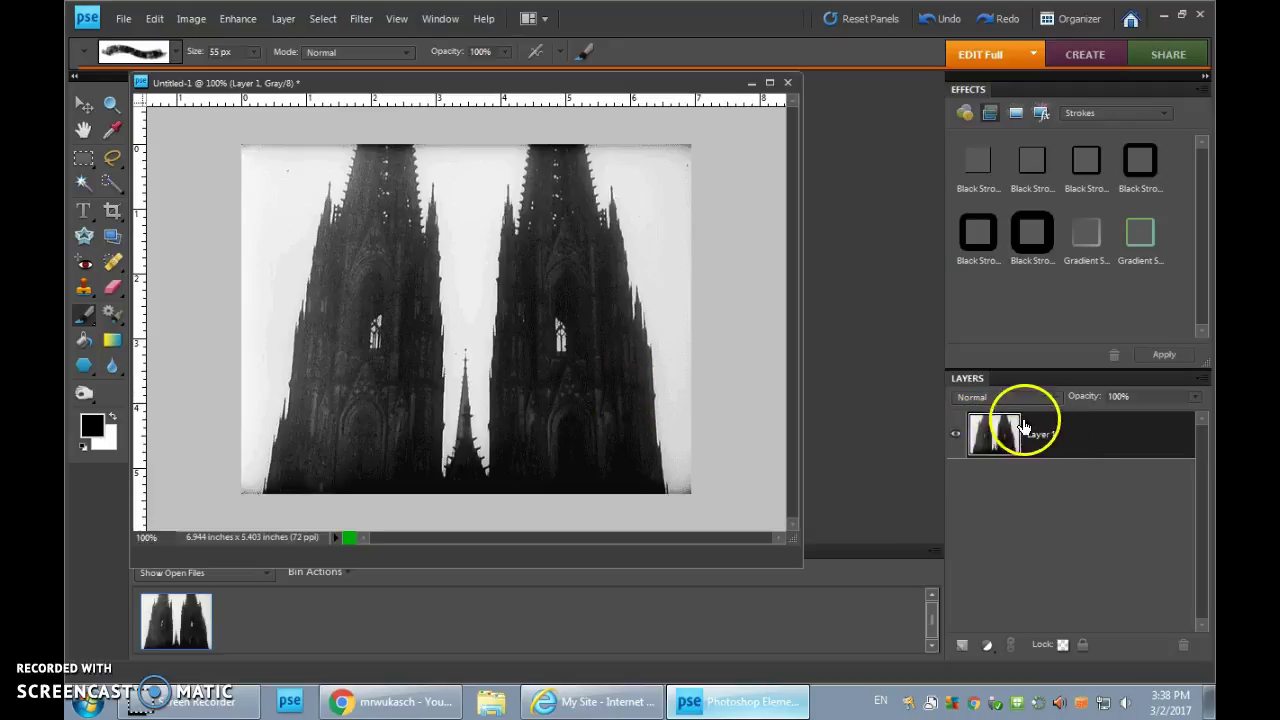
{"action": "left_click", "coordinate": [963, 648]}
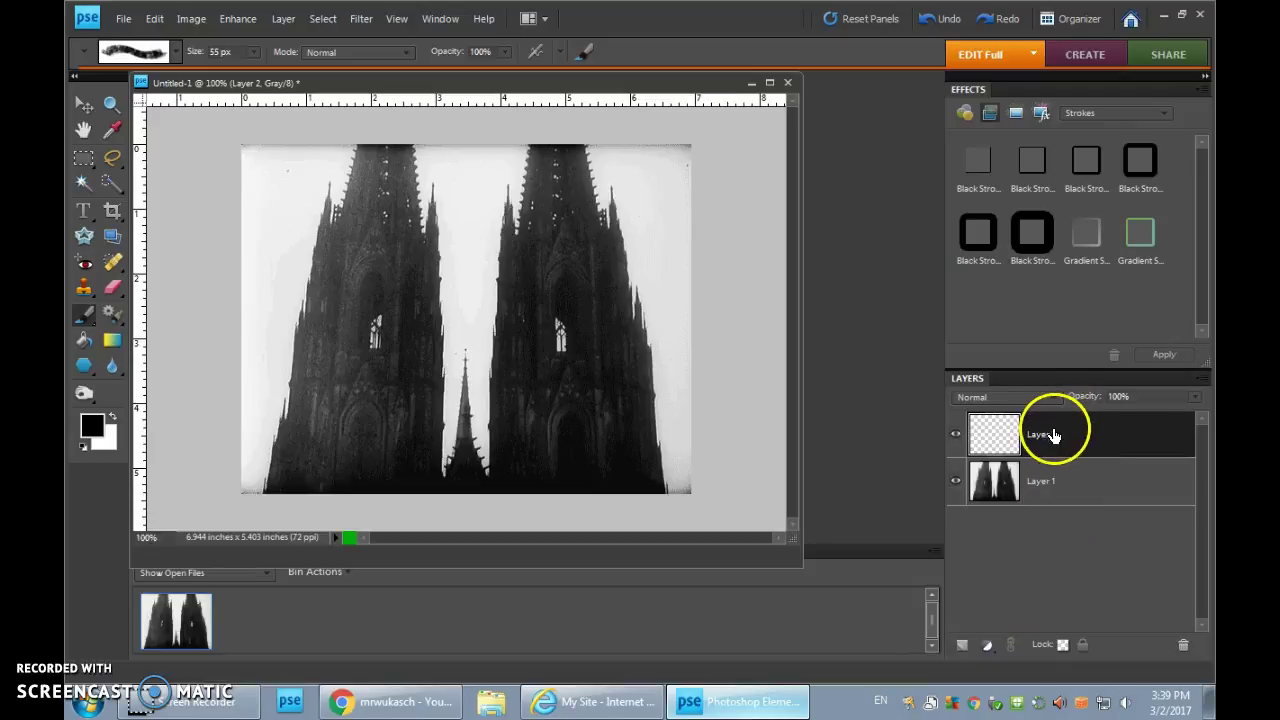
Rename the new layer to 'checkmarks 1'.
{"action": "double_click", "coordinate": [1048, 436]}
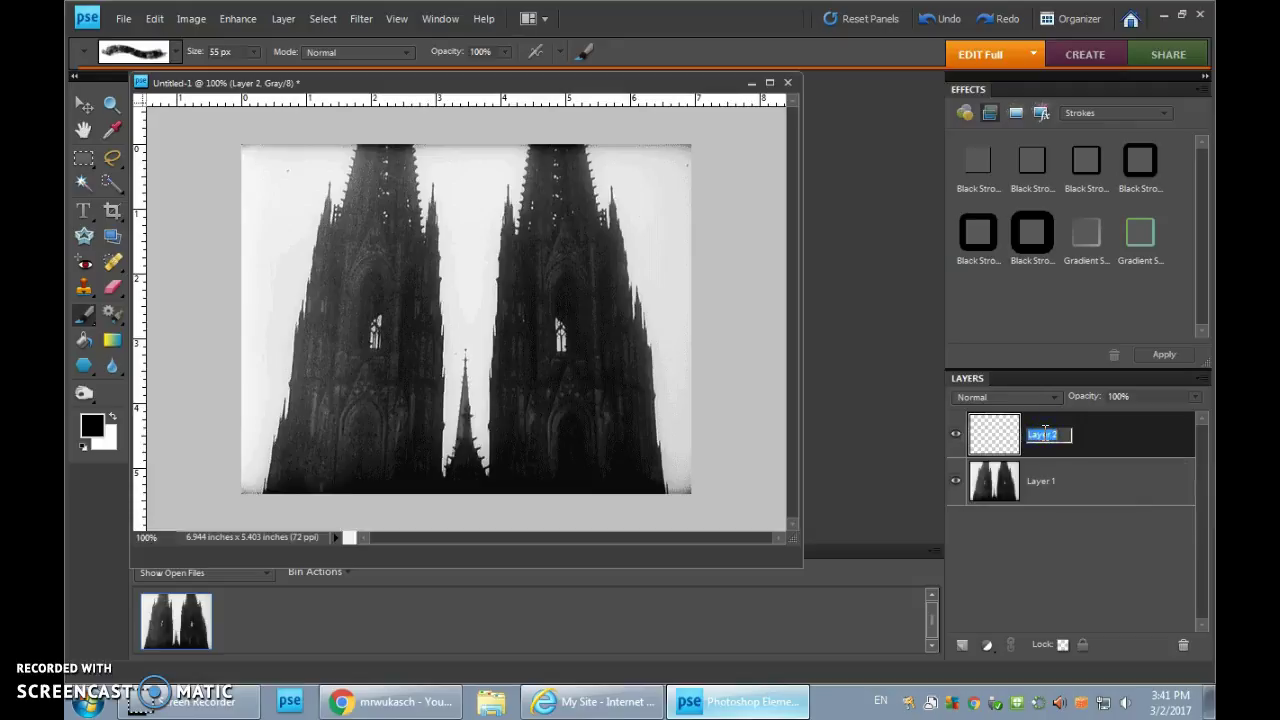
{"action": "type", "text": "checkmarks 2"}
{"action": "key", "text": "BackSpace"}
{"action": "type", "text": "1"}
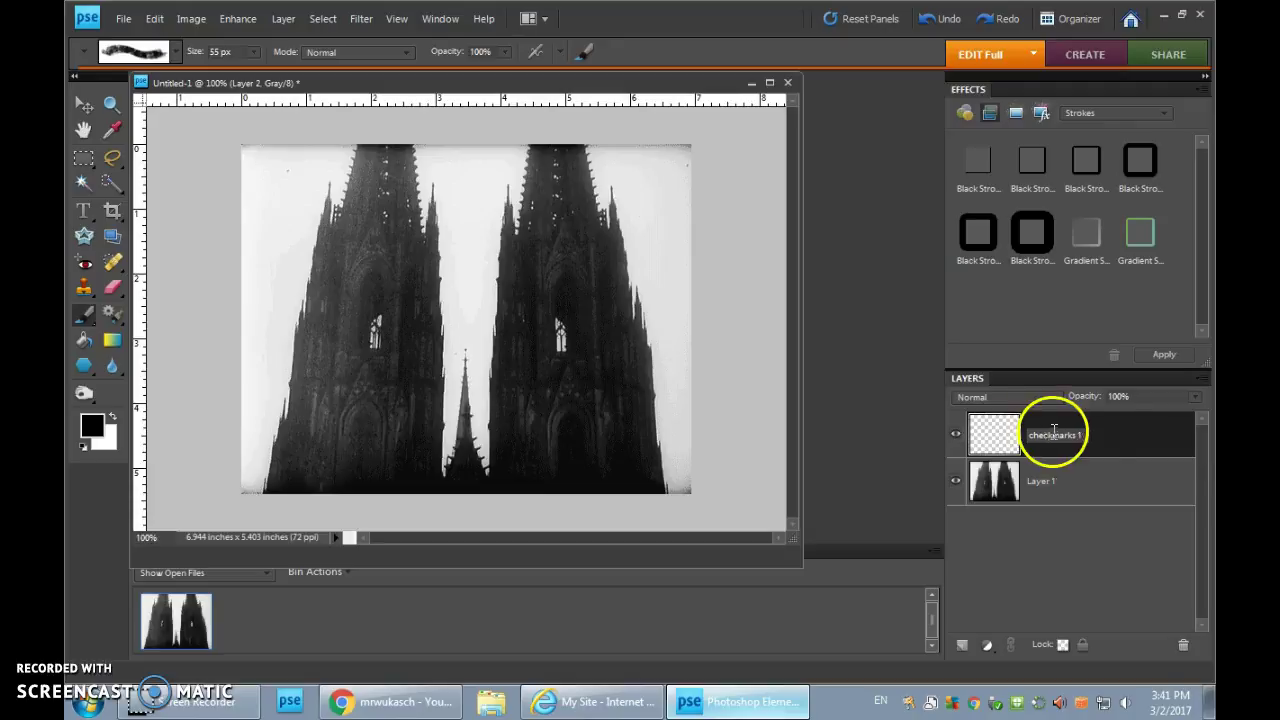
Commit the checkmarks 1 name, select the Brush tool and try 19, 65 and 59 px default tips.
{"action": "left_click", "coordinate": [1077, 516]}
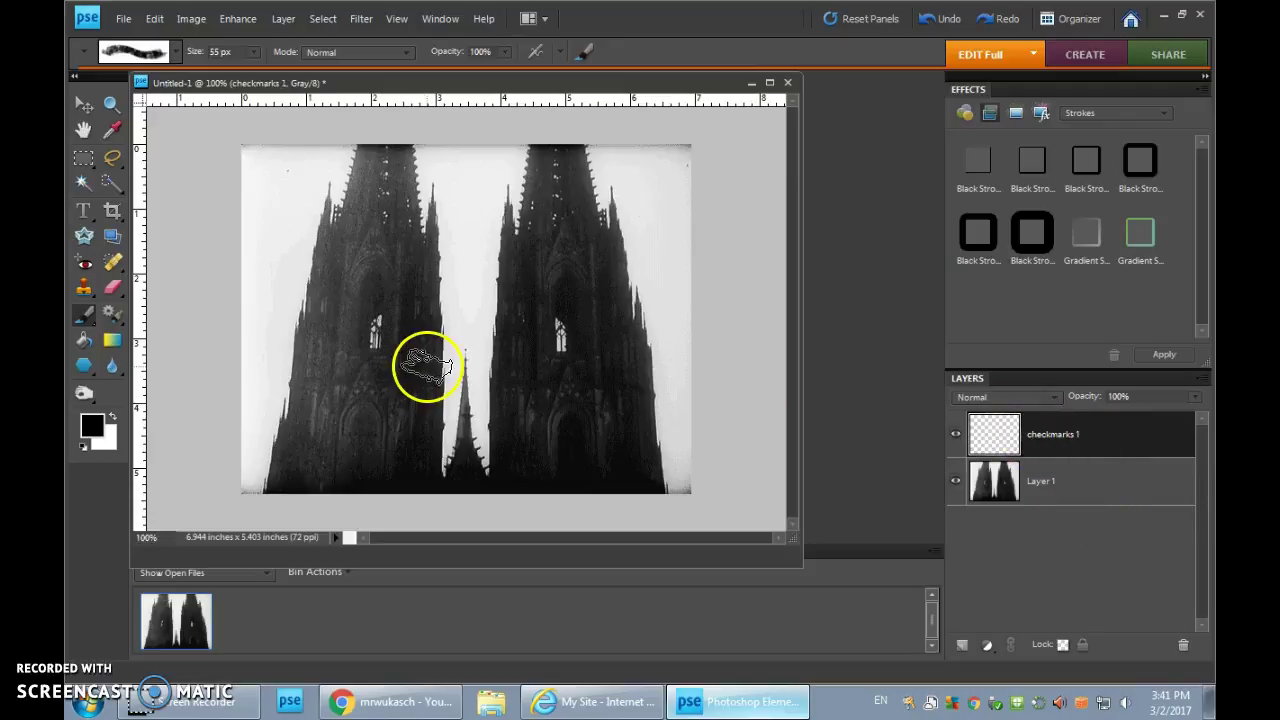
{"action": "left_click", "coordinate": [87, 315]}
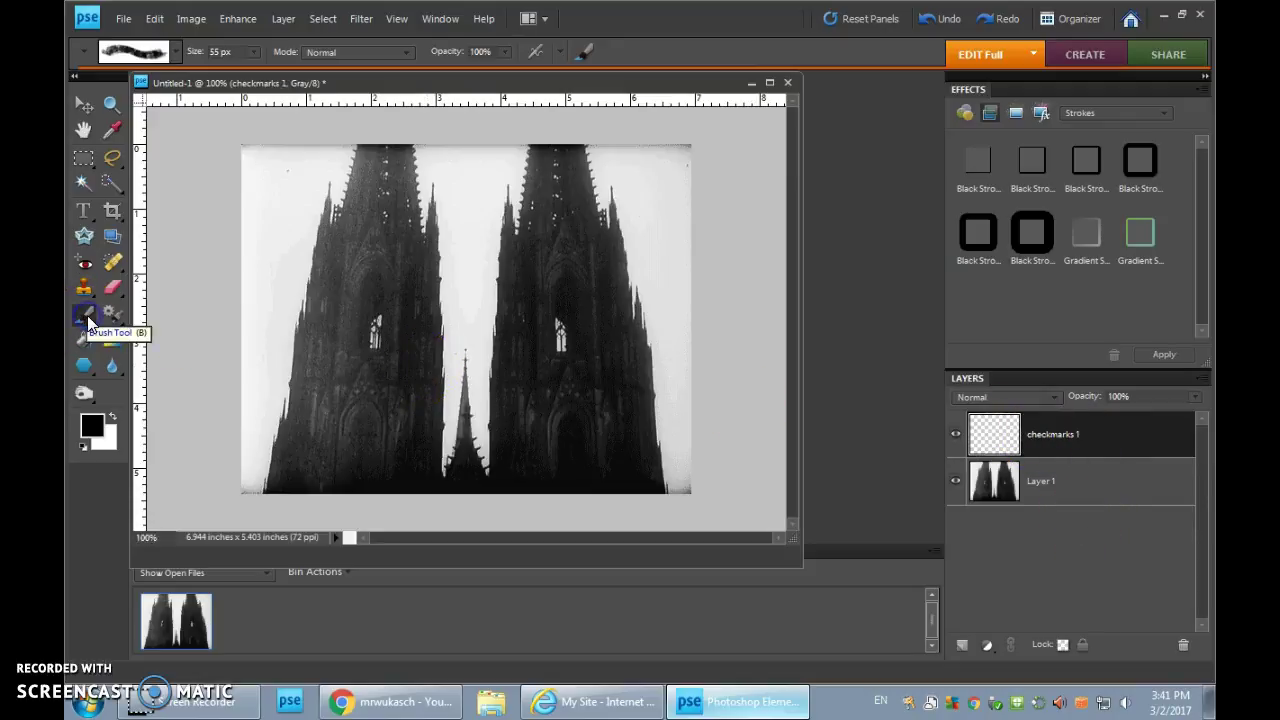
{"action": "left_click", "coordinate": [175, 52]}
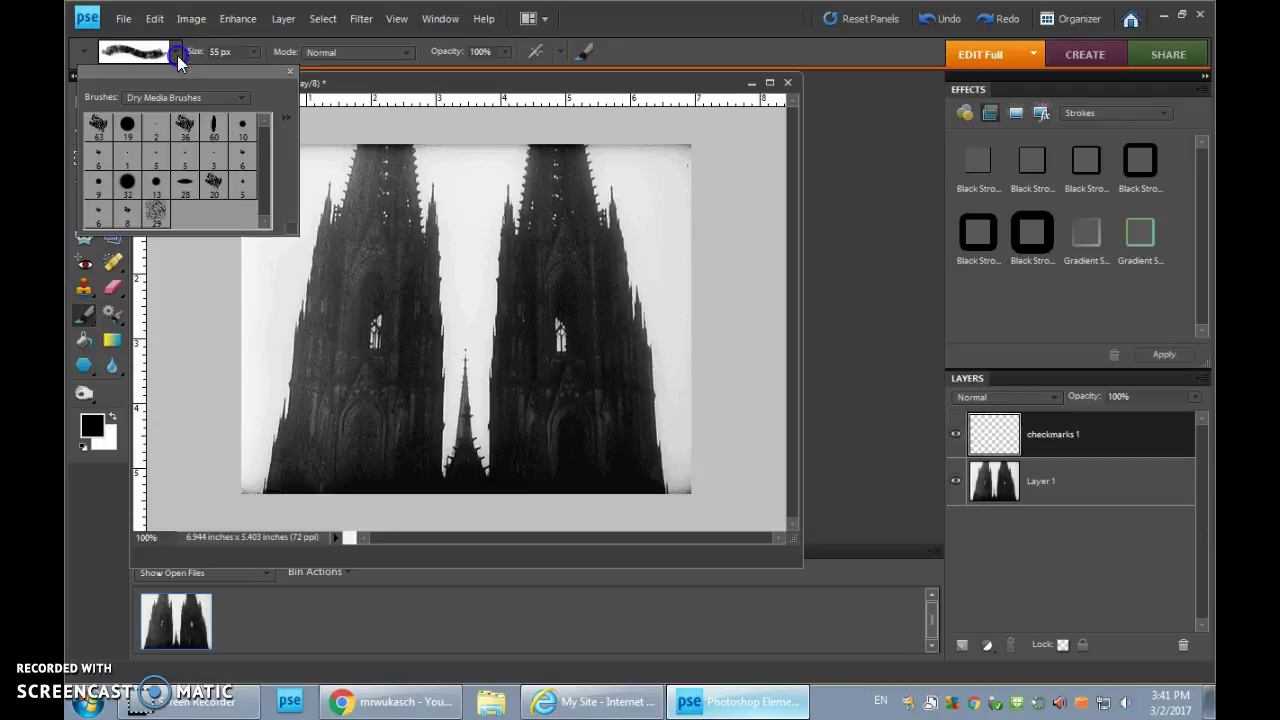
{"action": "left_click", "coordinate": [160, 97]}
{"action": "left_click", "coordinate": [150, 111]}
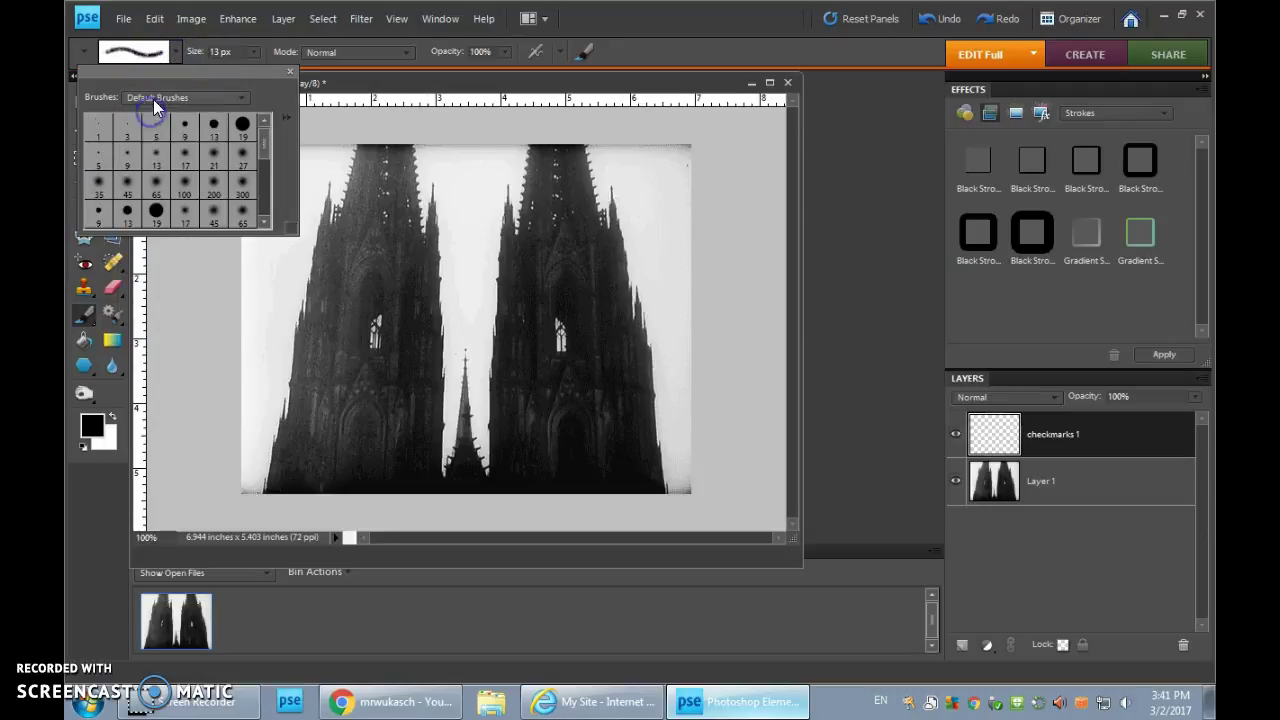
{"action": "left_click", "coordinate": [243, 125]}
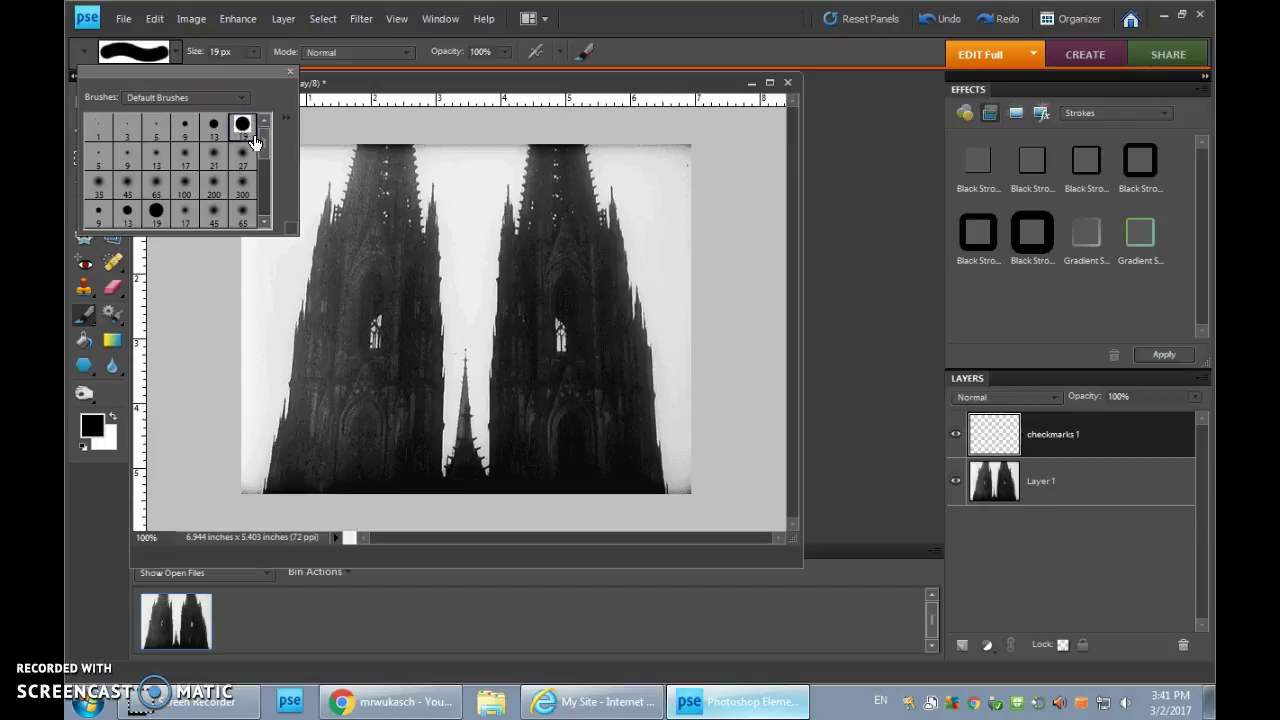
{"action": "left_click_drag", "start_coordinate": [265, 145], "coordinate": [264, 180]}
{"action": "left_click", "coordinate": [243, 137]}
{"action": "left_click", "coordinate": [158, 144]}
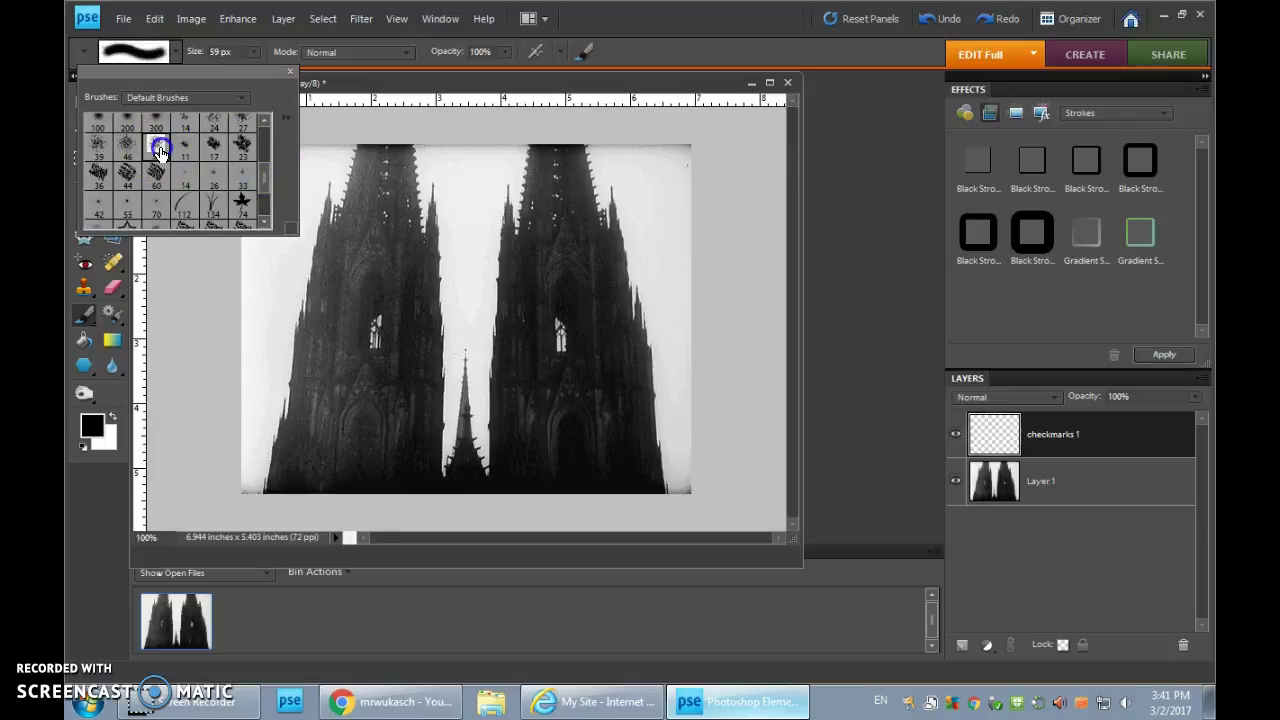
{"action": "left_click", "coordinate": [259, 145]}
{"action": "mouse_move", "coordinate": [265, 158]}
{"action": "left_mouse_down"}
{"action": "mouse_move", "coordinate": [263, 203]}
{"action": "mouse_move", "coordinate": [263, 129]}
{"action": "left_mouse_up"}
Choose Dry Media Brushes > Soft Oil Pastel at 67 px and paint a black test checkmark.
{"action": "left_click", "coordinate": [221, 100]}
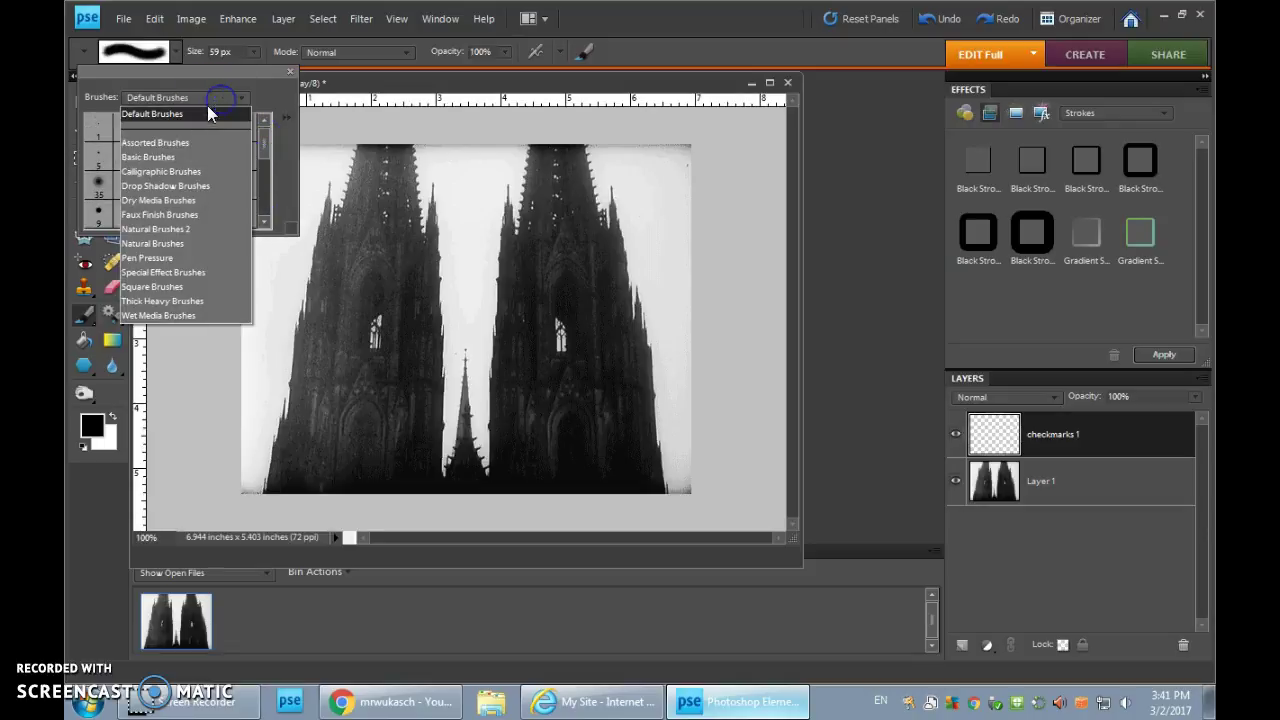
{"action": "left_click", "coordinate": [167, 200]}
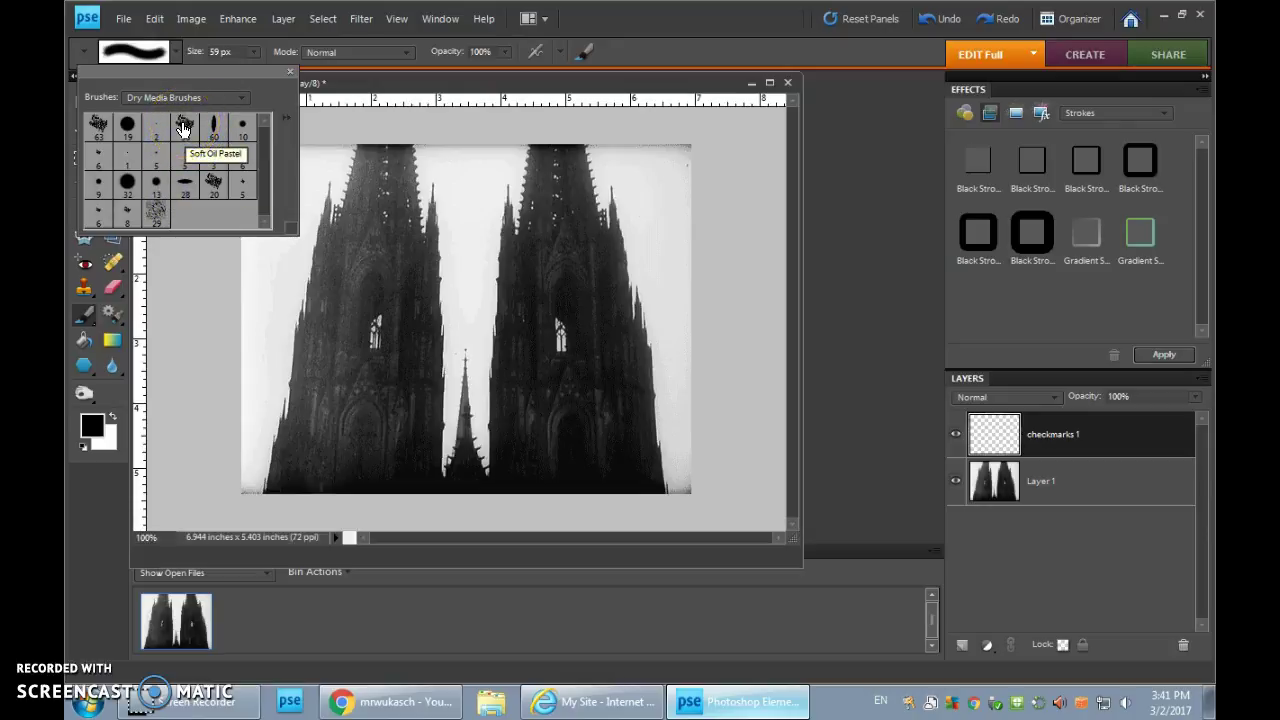
{"action": "left_click", "coordinate": [129, 127]}
{"action": "left_click", "coordinate": [90, 128]}
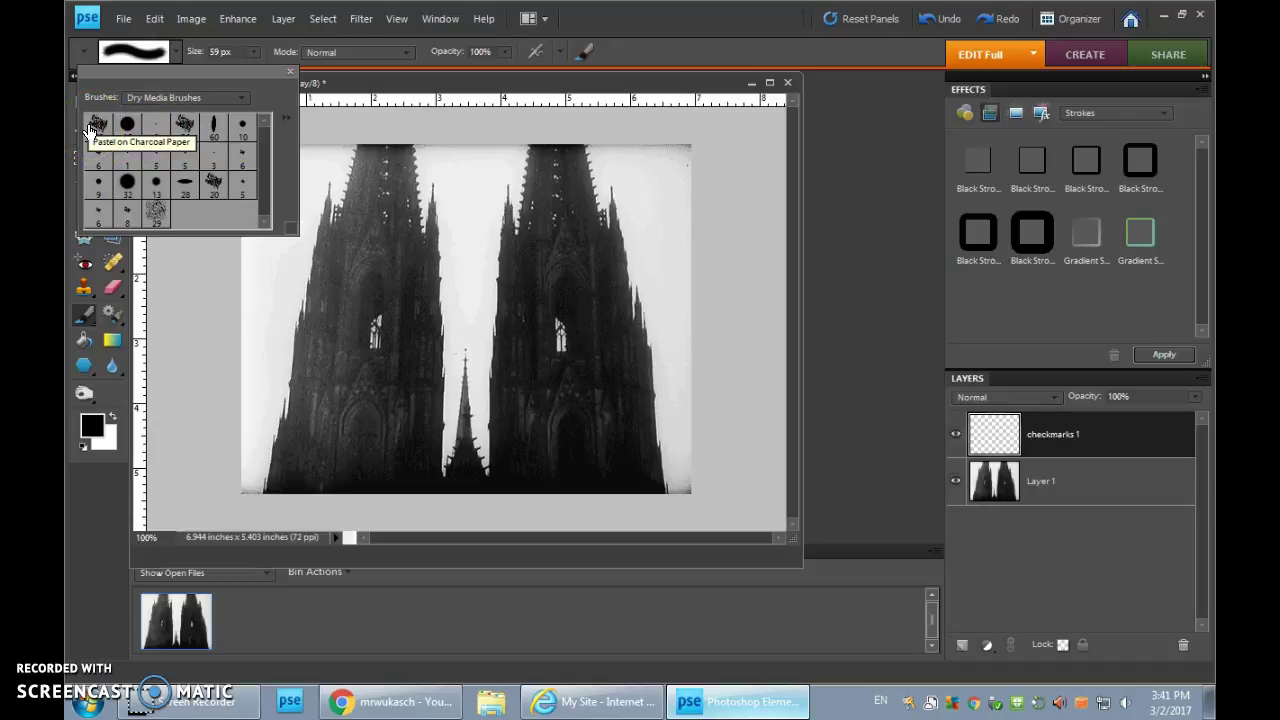
{"action": "left_click", "coordinate": [184, 124]}
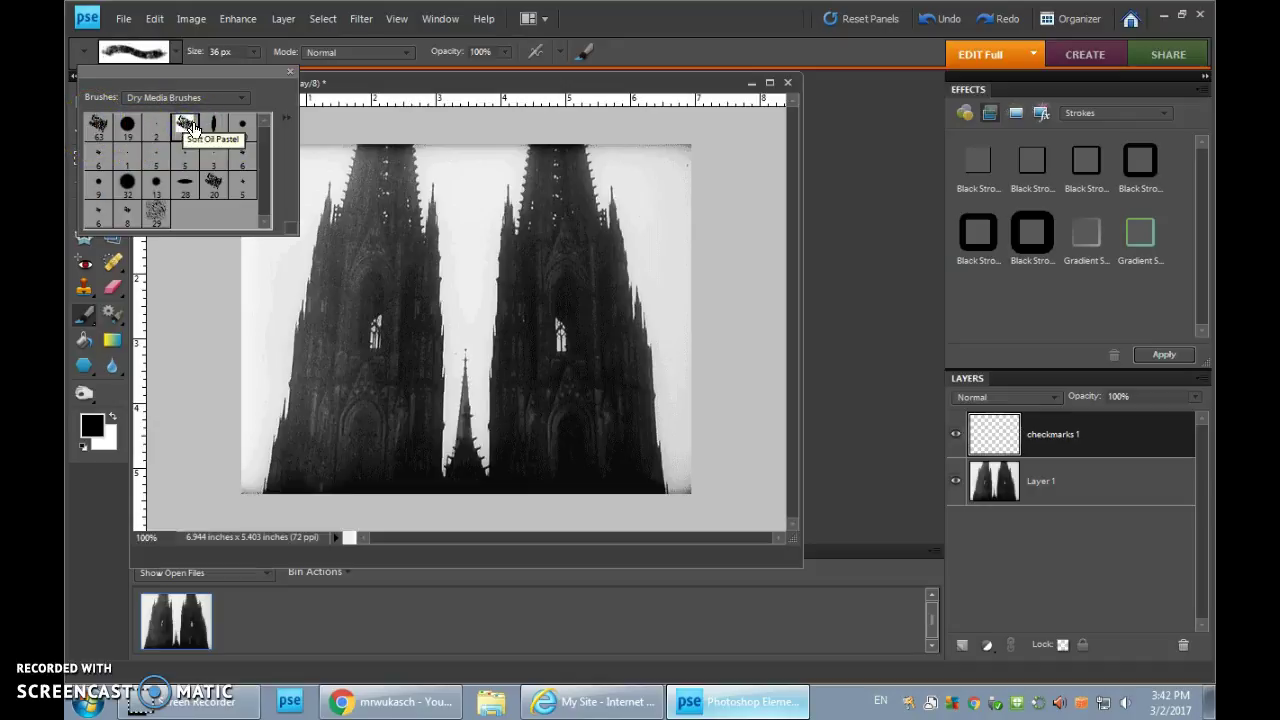
{"action": "left_click_drag", "start_coordinate": [194, 51], "coordinate": [210, 51]}
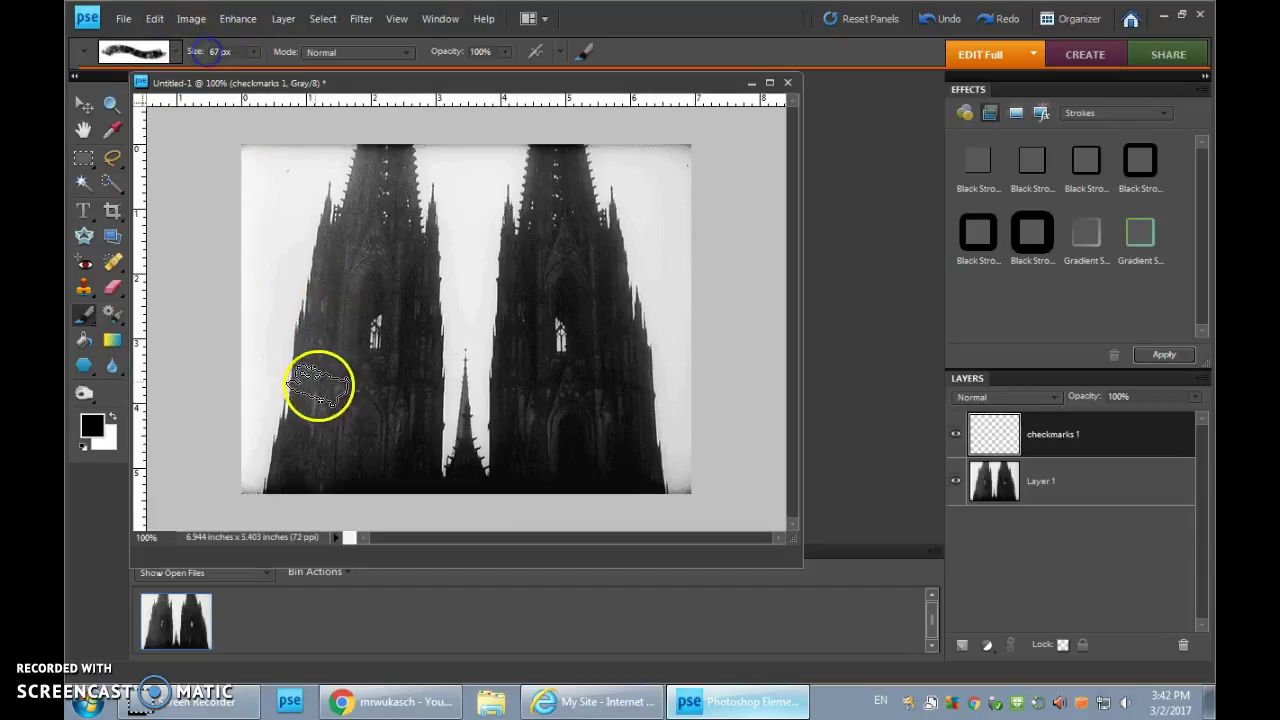
{"action": "mouse_move", "coordinate": [313, 370]}
{"action": "left_mouse_down"}
{"action": "mouse_move", "coordinate": [339, 414]}
{"action": "mouse_move", "coordinate": [491, 292]}
{"action": "left_mouse_up"}
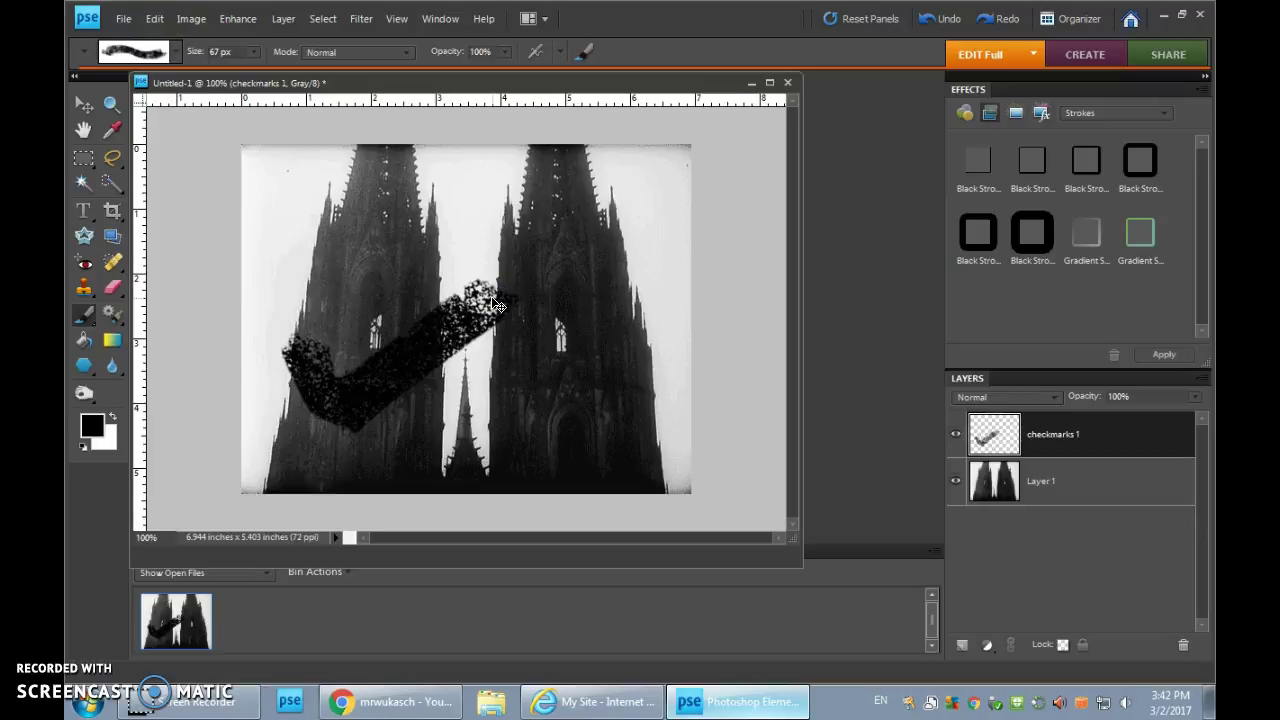
Undo the black test checkmark and collapse the Effects panel so the Layers panel expands.
{"action": "key", "text": "ctrl+z"}
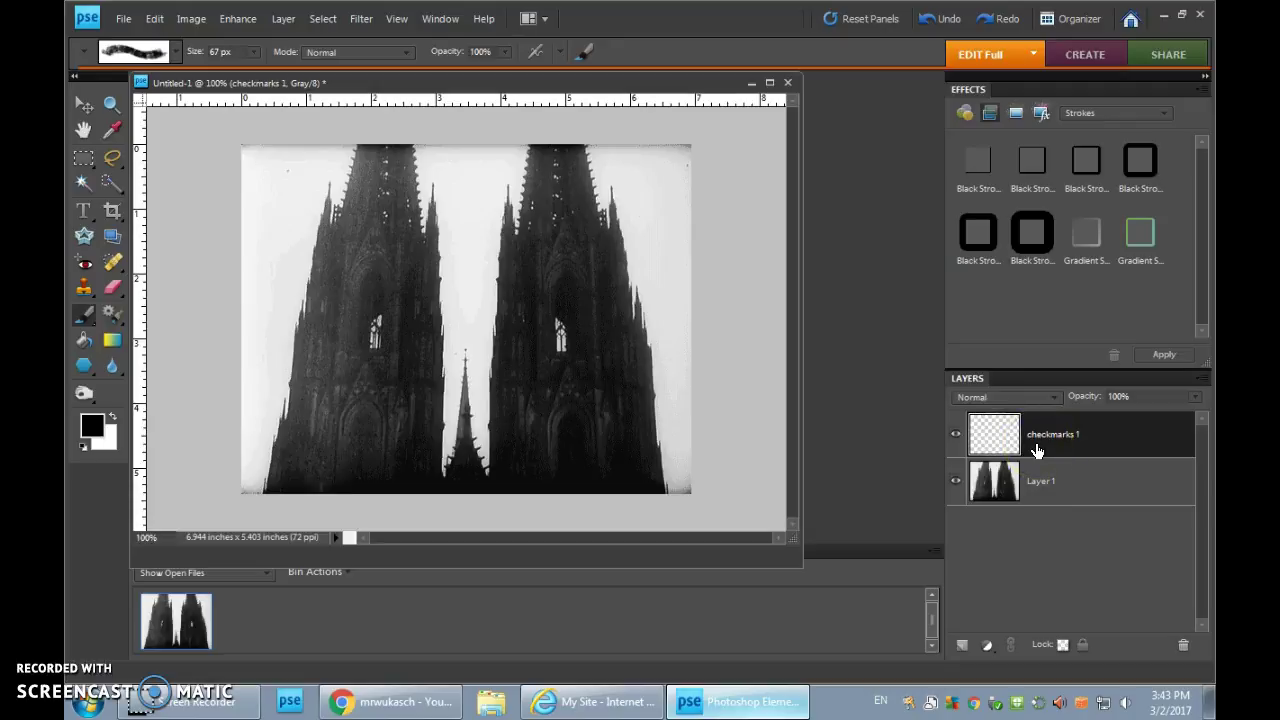
{"action": "left_click", "coordinate": [1069, 524]}
{"action": "left_click", "coordinate": [1048, 545]}
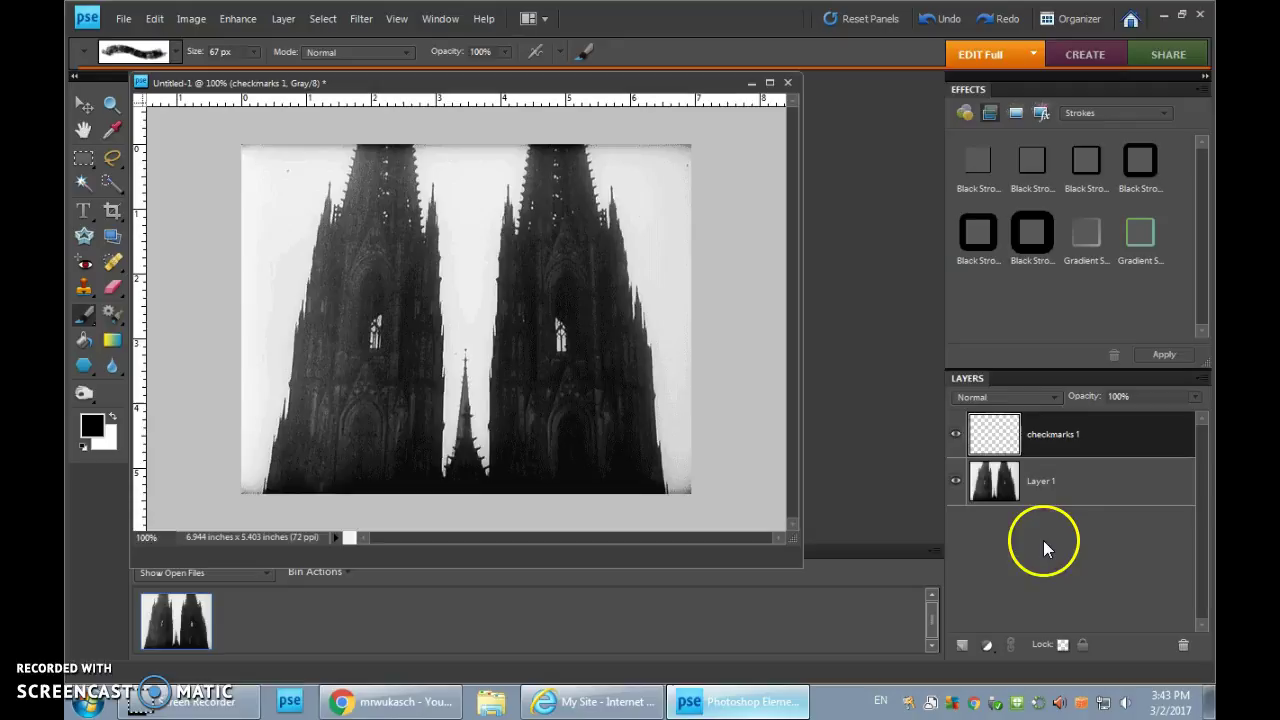
{"action": "left_click", "coordinate": [975, 382]}
{"action": "left_click", "coordinate": [966, 89]}
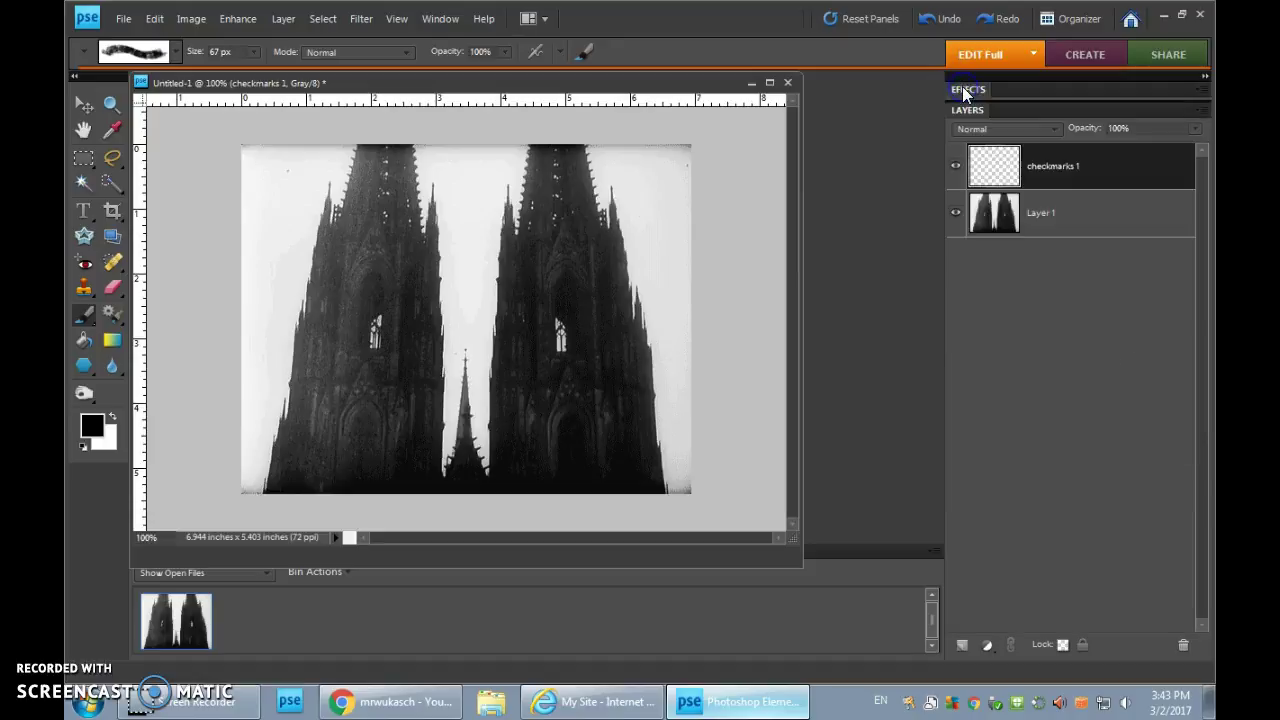
{"action": "left_click", "coordinate": [966, 90]}
Sample the sky's off-white efefef as the foreground colour, then paint and undo a test stroke.
{"action": "left_click", "coordinate": [114, 418]}
{"action": "left_click", "coordinate": [114, 417]}
{"action": "left_click", "coordinate": [90, 424]}
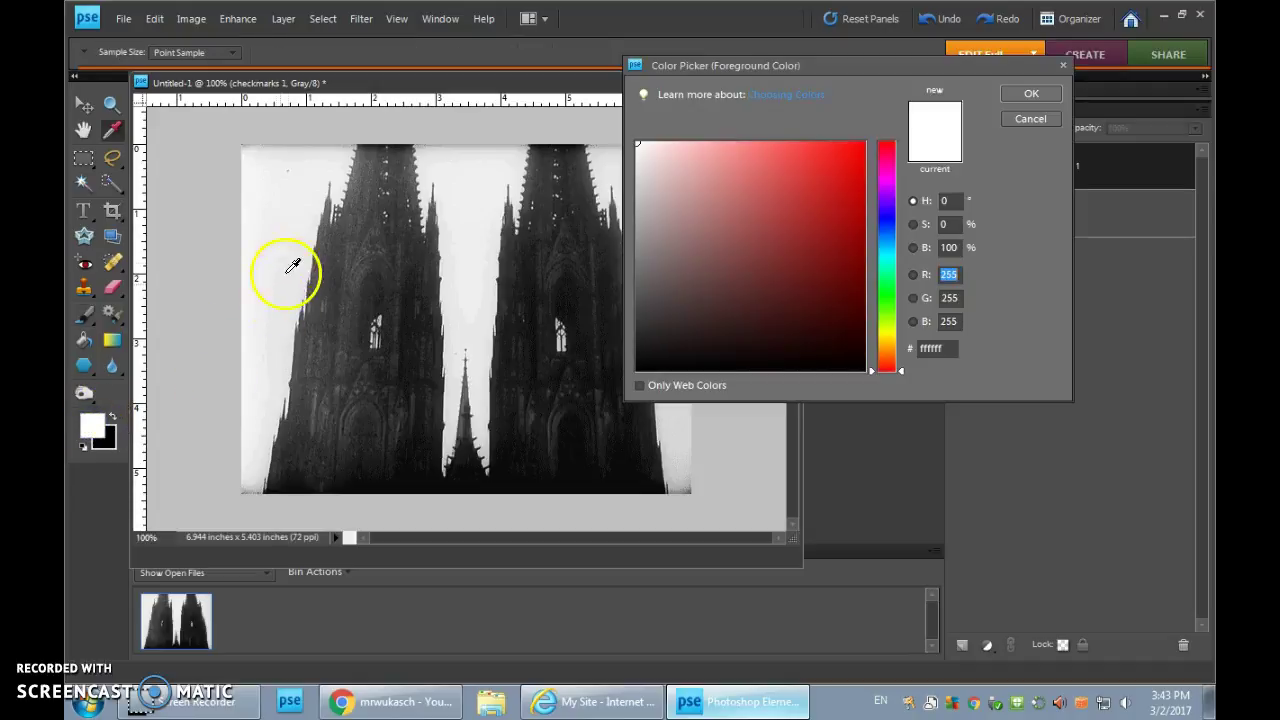
{"action": "left_click", "coordinate": [293, 215]}
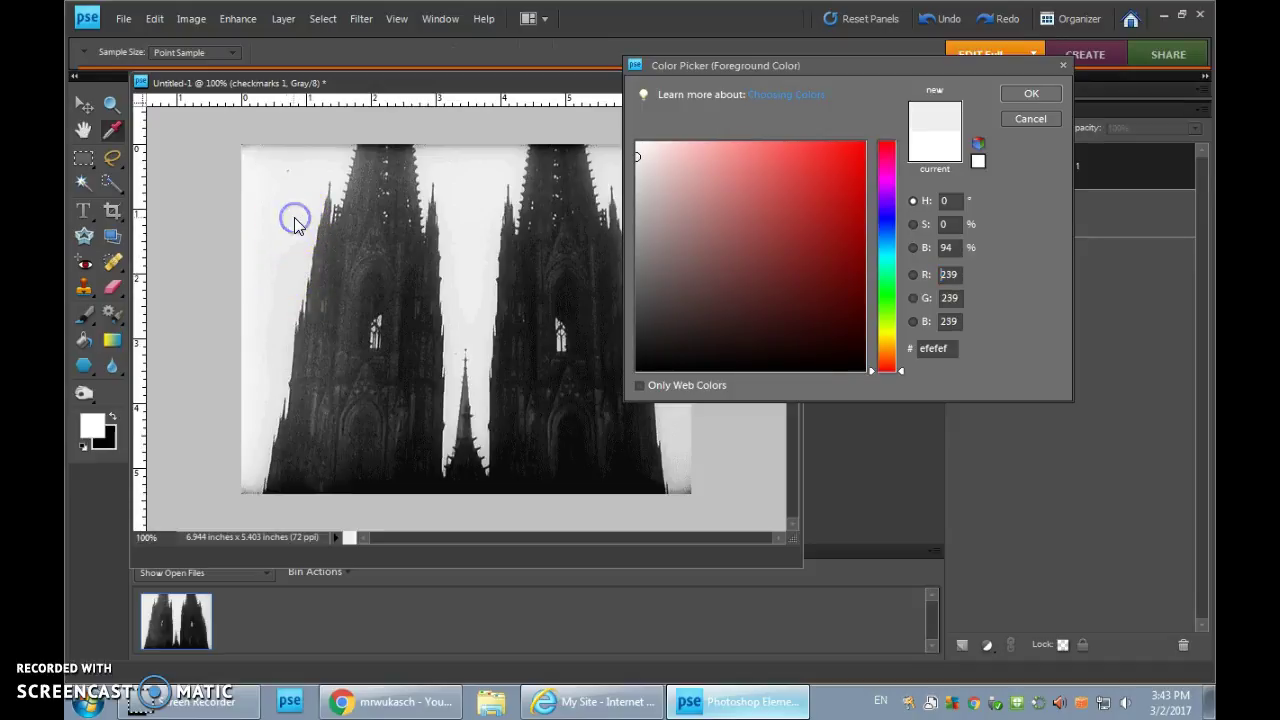
{"action": "left_click", "coordinate": [1031, 93]}
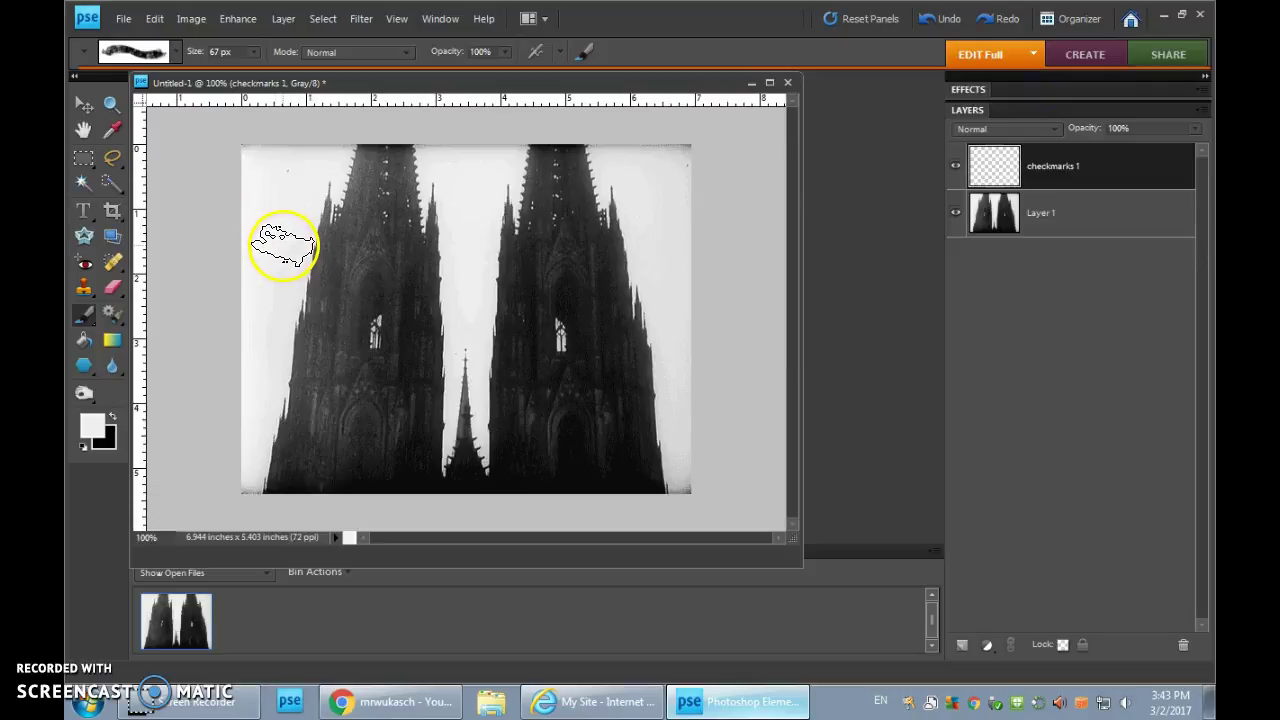
{"action": "left_click_drag", "start_coordinate": [328, 290], "coordinate": [405, 222]}
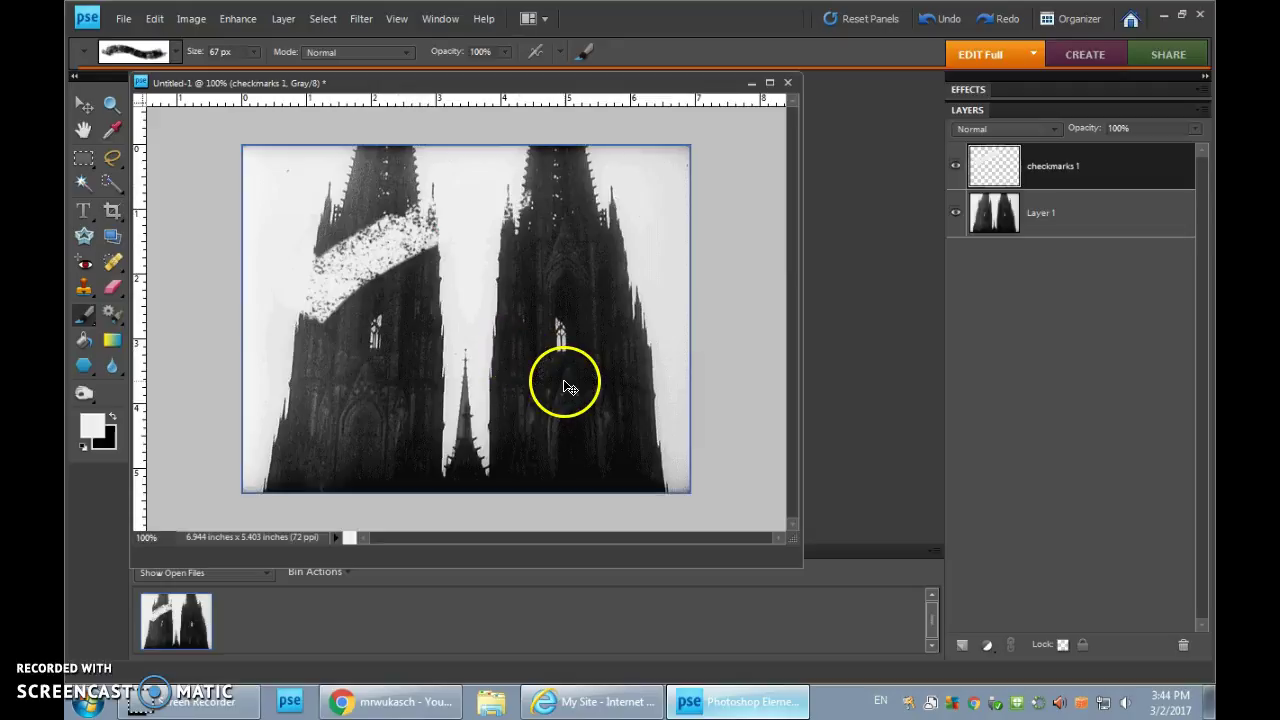
{"action": "key", "text": "ctrl+z"}
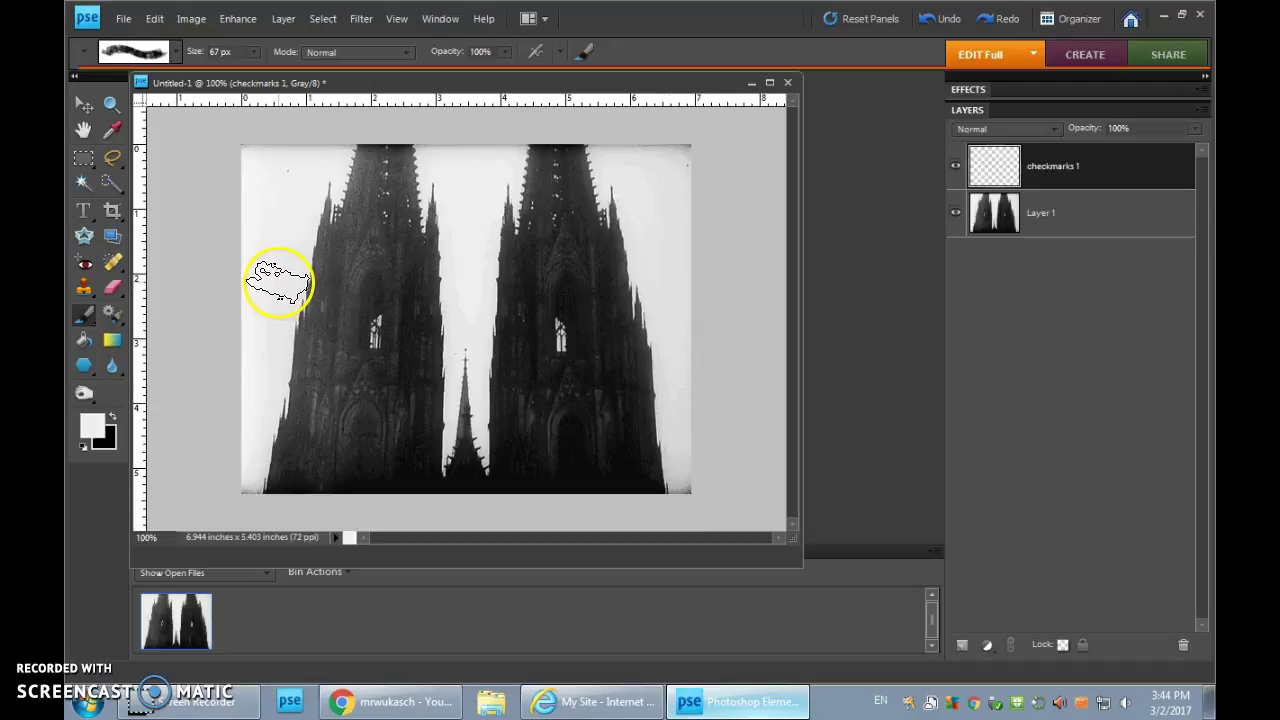
Paint off-white pastel strokes over the left tower, beside the centre spire and across the right tower.
{"action": "left_click_drag", "start_coordinate": [279, 285], "coordinate": [334, 349]}
{"action": "mouse_move", "coordinate": [412, 384]}
{"action": "left_mouse_down"}
{"action": "mouse_move", "coordinate": [477, 455]}
{"action": "mouse_move", "coordinate": [497, 458]}
{"action": "left_mouse_up"}
{"action": "mouse_move", "coordinate": [531, 246]}
{"action": "left_mouse_down"}
{"action": "mouse_move", "coordinate": [518, 248]}
{"action": "mouse_move", "coordinate": [567, 300]}
{"action": "left_mouse_up"}
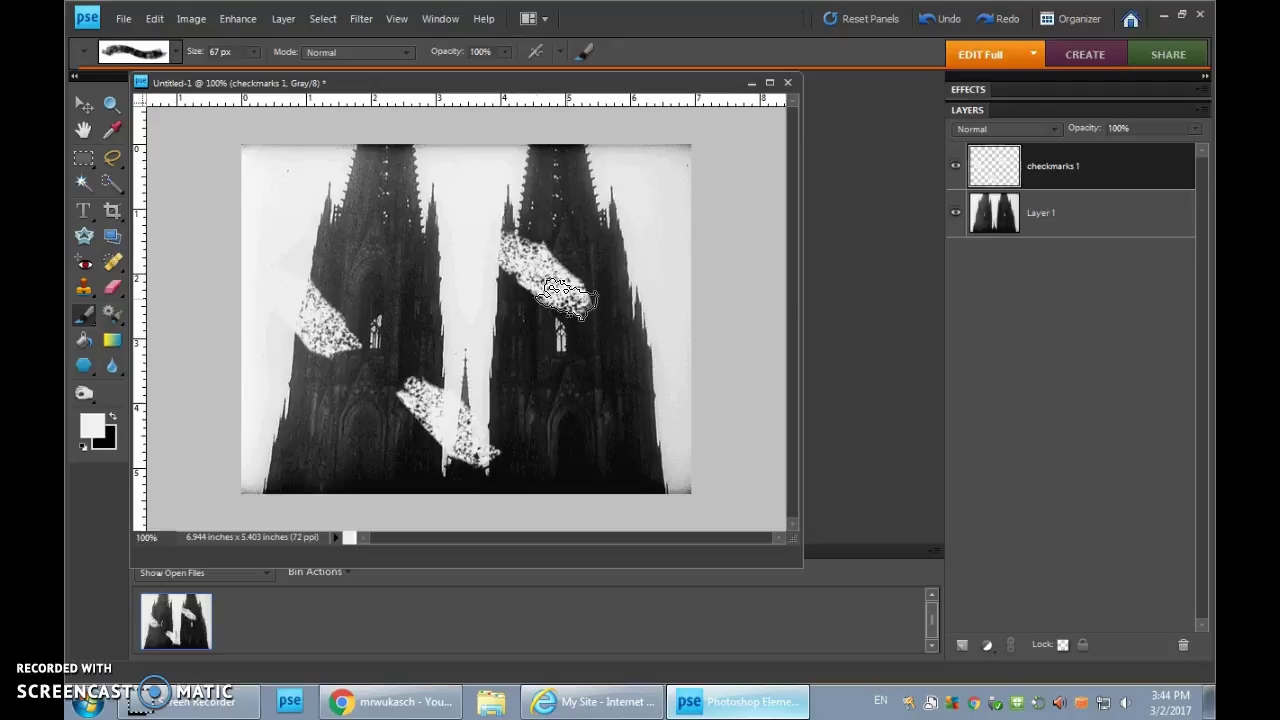
{"action": "left_click_drag", "start_coordinate": [566, 297], "coordinate": [584, 296]}
{"action": "left_click_drag", "start_coordinate": [1040, 174], "coordinate": [998, 174]}
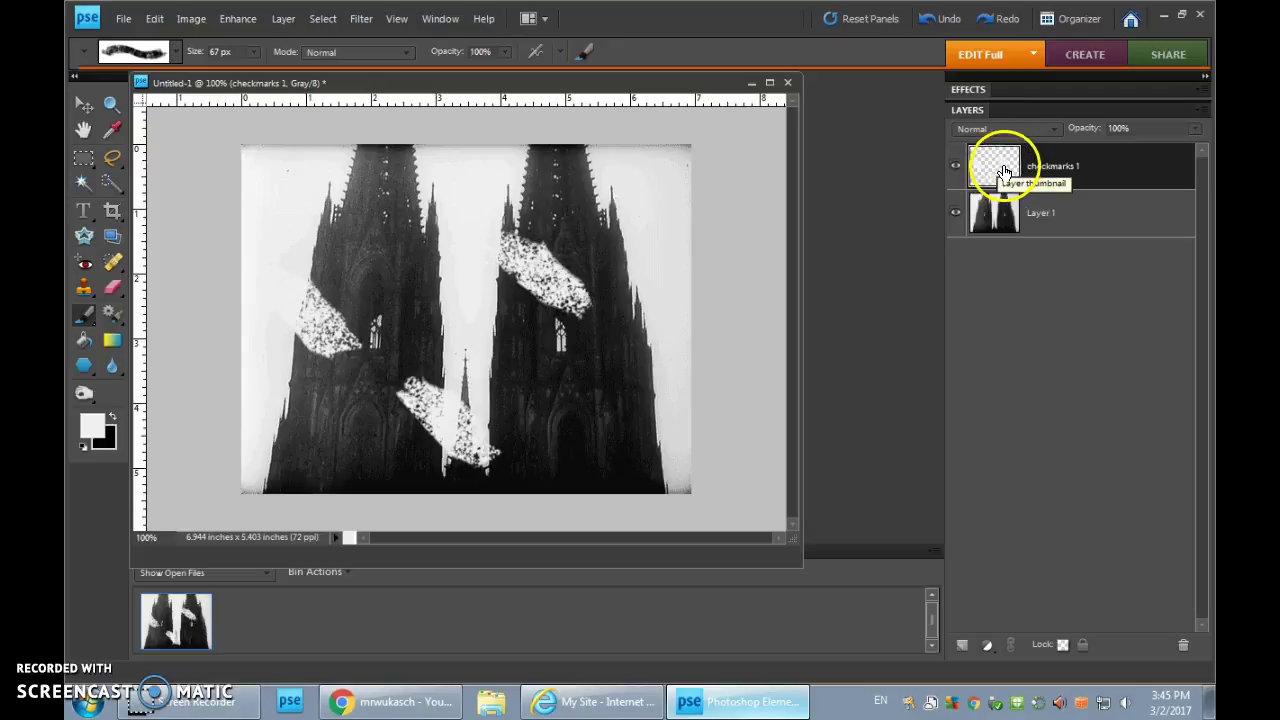
Duplicate the checkmarks 1 layer.
{"action": "right_click", "coordinate": [1005, 173]}
{"action": "left_click", "coordinate": [1044, 223]}
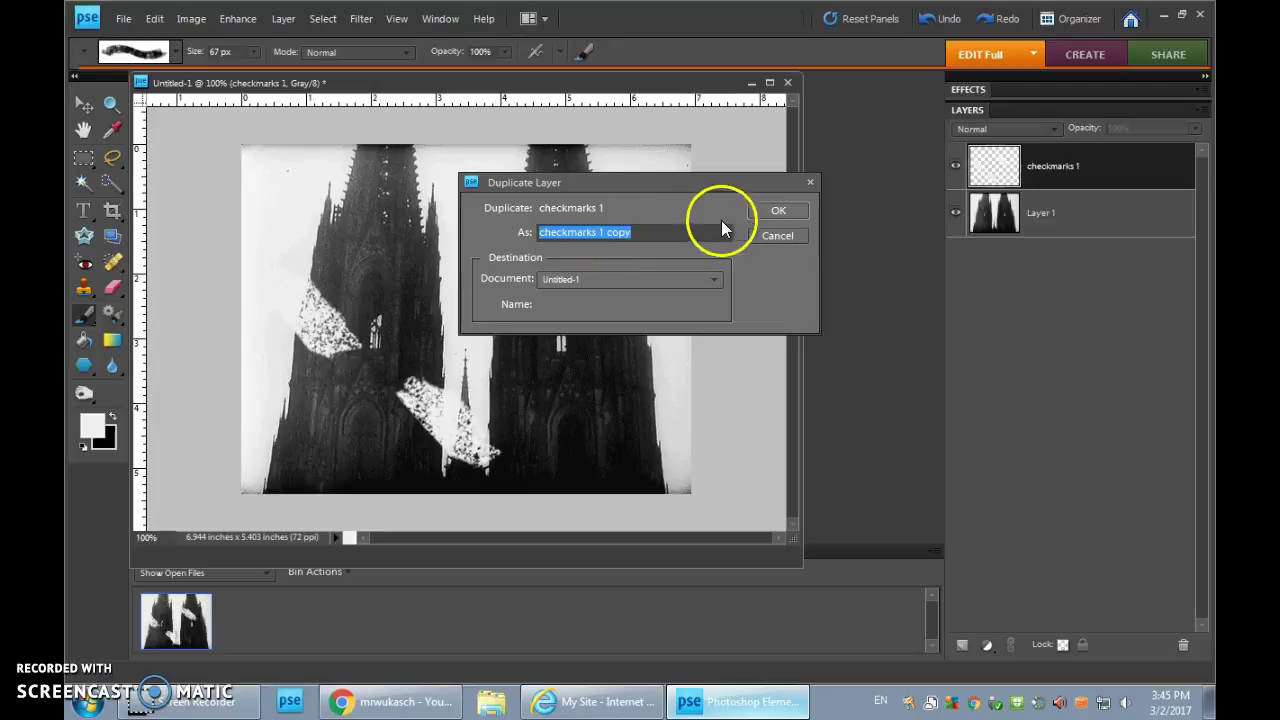
{"action": "left_click", "coordinate": [778, 212]}
{"action": "left_click", "coordinate": [960, 203]}
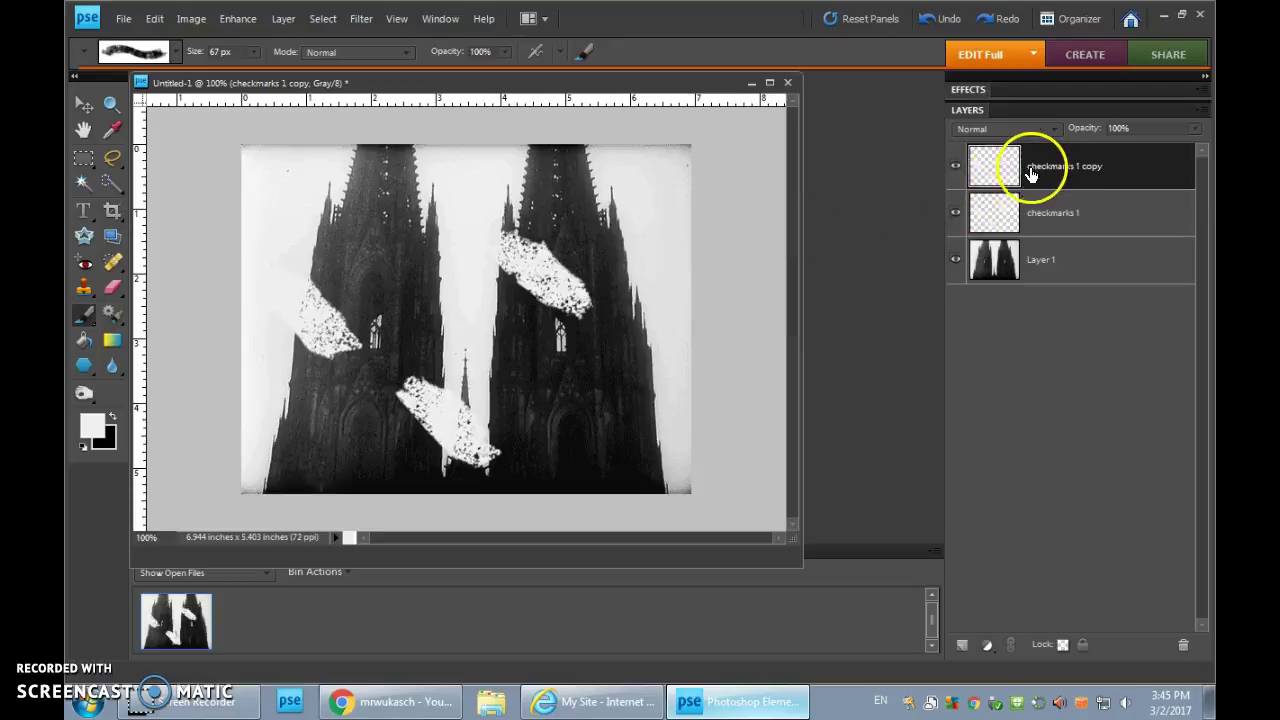
Compare the copy's visibility, then hide the original checkmarks 1 layer.
{"action": "left_click", "coordinate": [956, 167]}
{"action": "left_click", "coordinate": [956, 167]}
{"action": "left_click", "coordinate": [956, 167]}
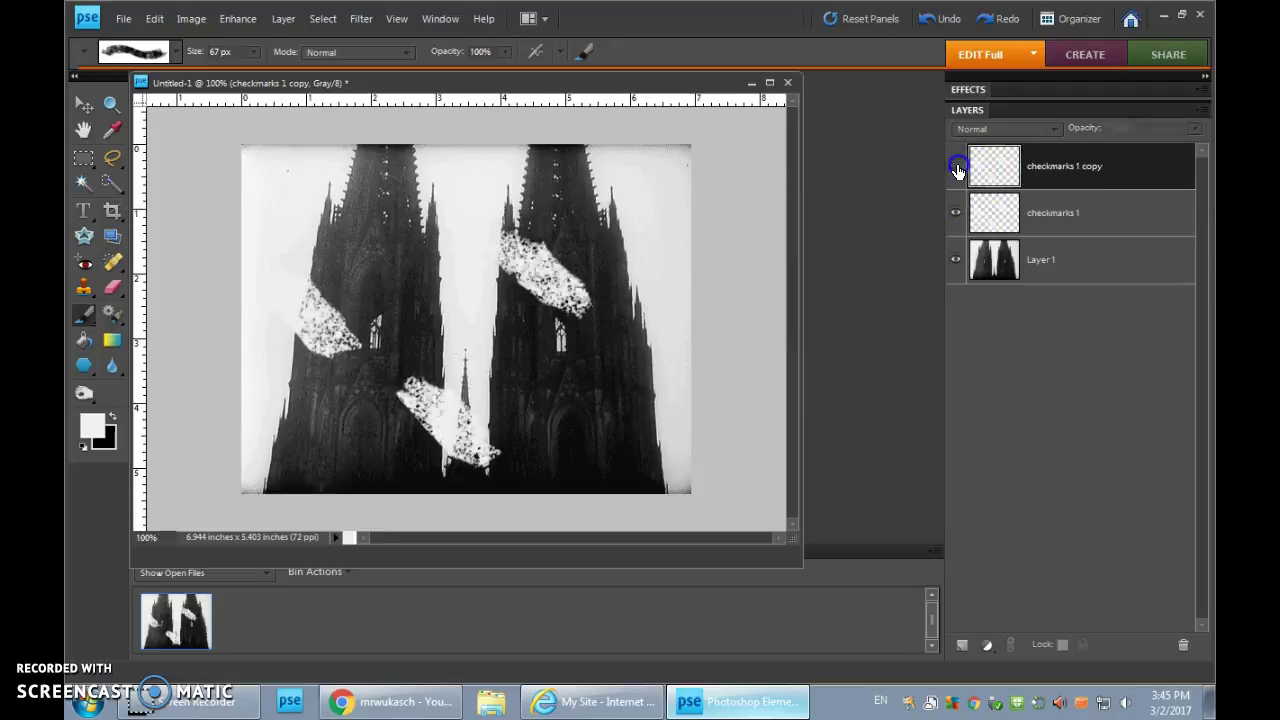
{"action": "left_click", "coordinate": [957, 170]}
{"action": "left_click", "coordinate": [956, 212]}
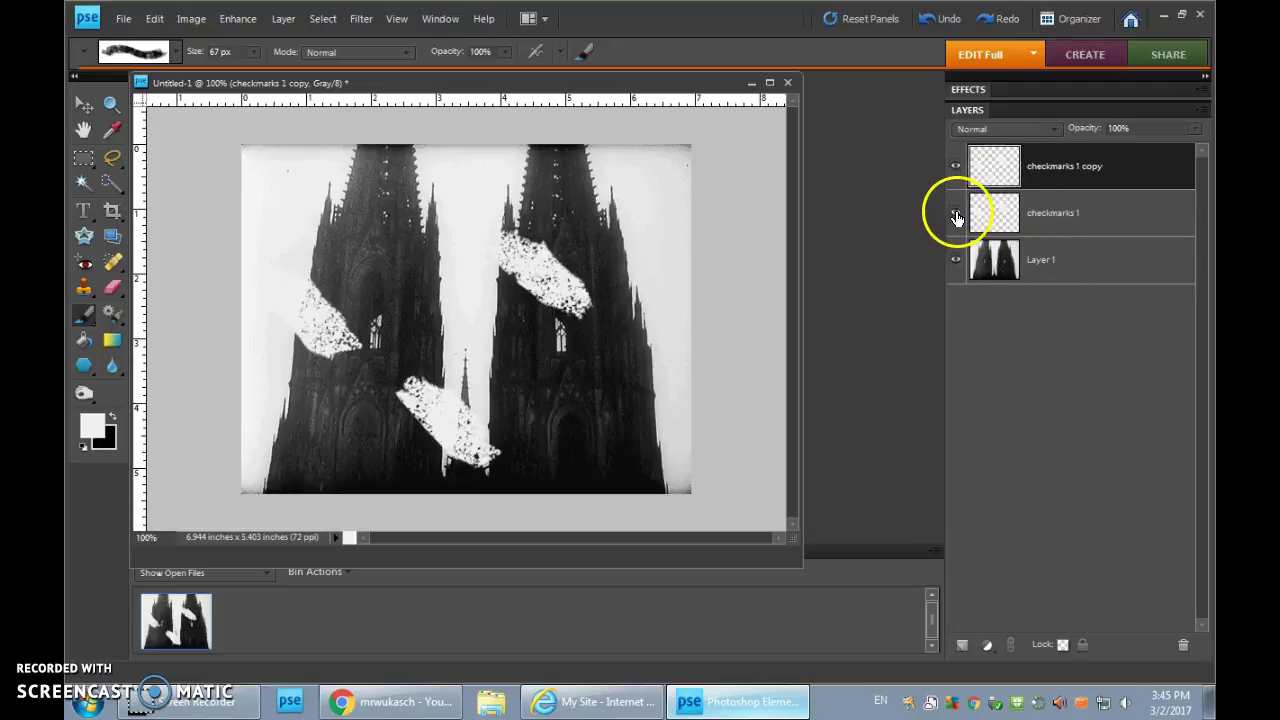
{"action": "left_click", "coordinate": [956, 214]}
Rename the checkmarks 1 copy to 'checkmarks 2' and select it.
{"action": "left_click", "coordinate": [1065, 178]}
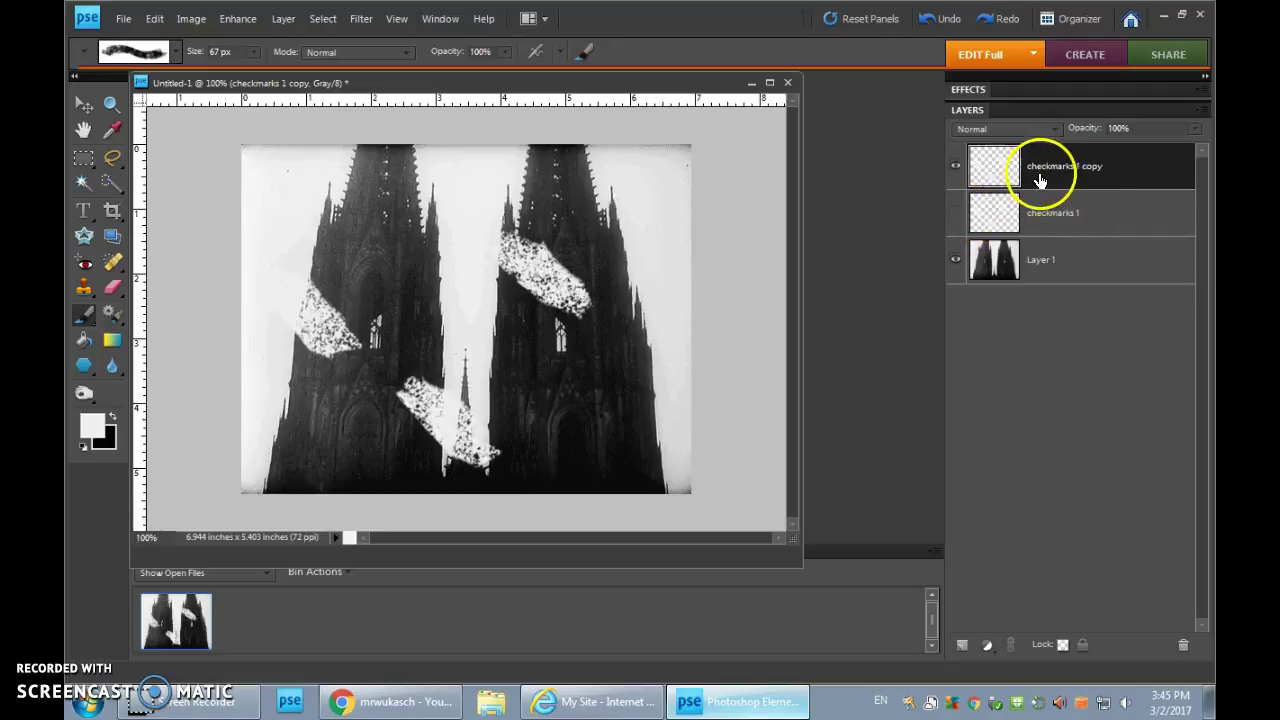
{"action": "double_click", "coordinate": [1090, 167]}
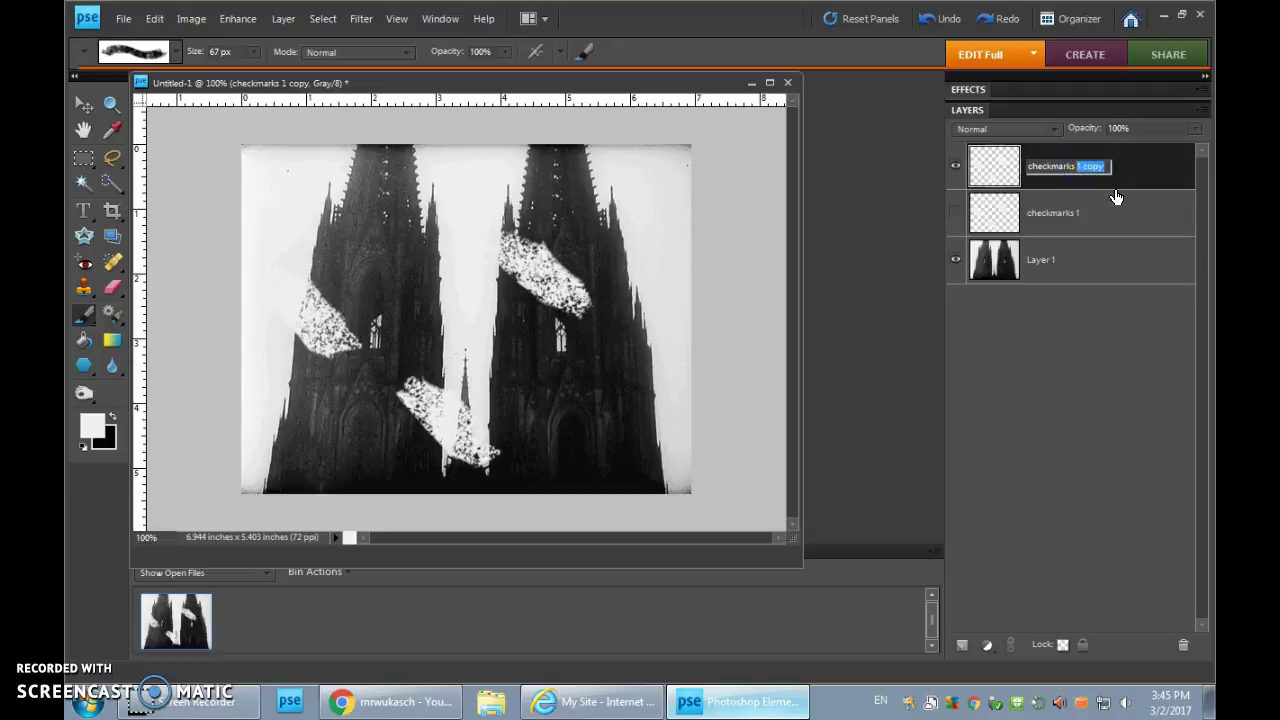
{"action": "type", "text": "2"}
{"action": "left_click", "coordinate": [1098, 232]}
{"action": "left_click", "coordinate": [1071, 327]}
{"action": "left_click", "coordinate": [1066, 208]}
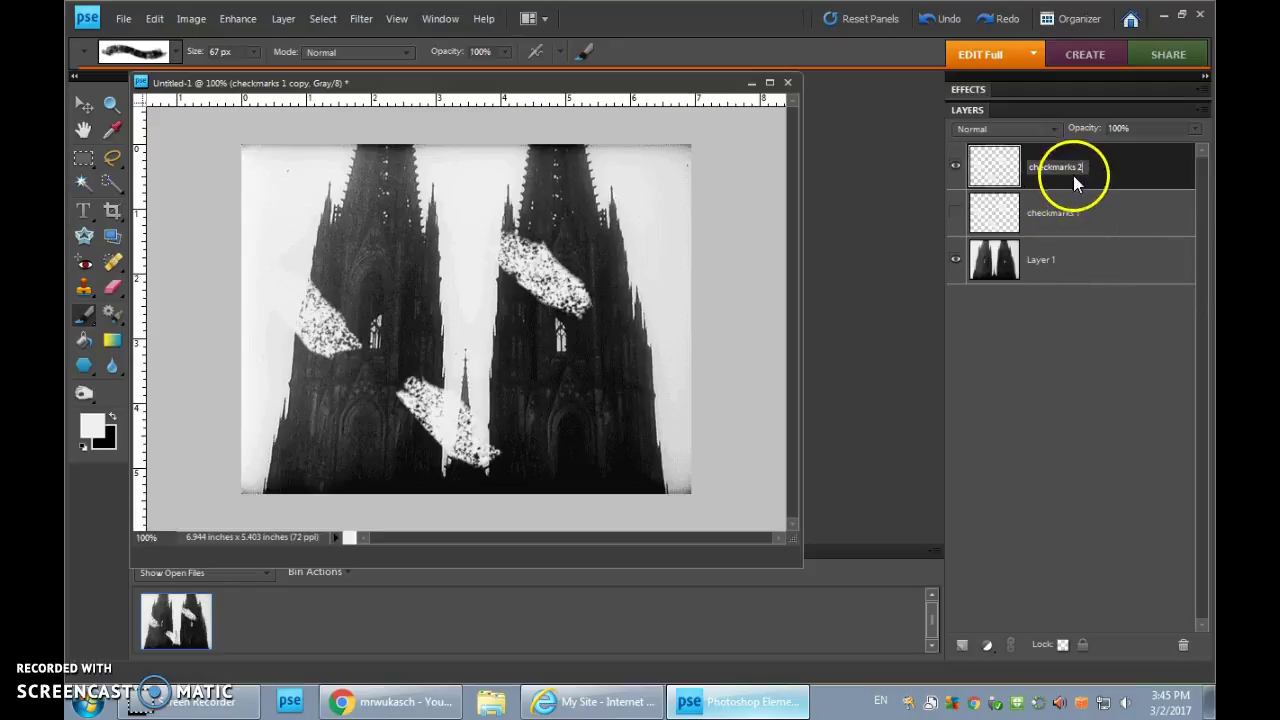
{"action": "left_click", "coordinate": [1074, 320]}
{"action": "left_click", "coordinate": [1046, 168]}
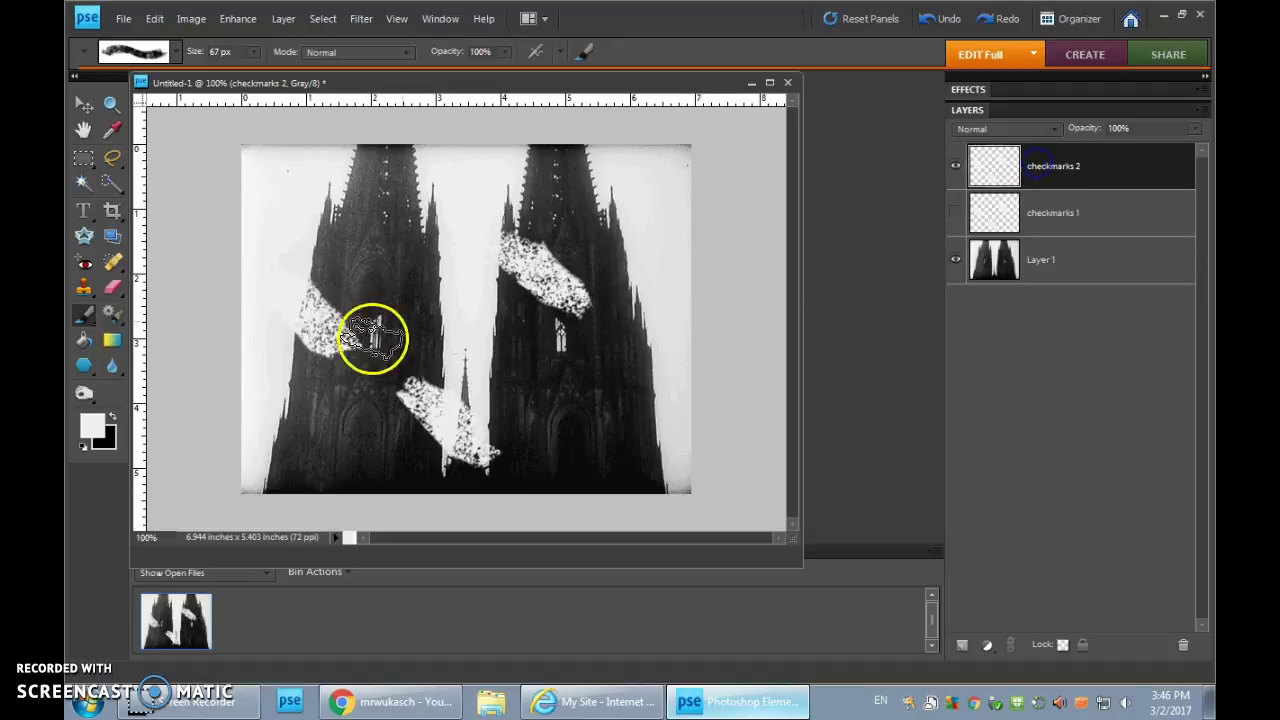
Extend the left, lower and upper-right checkmarks with up-right arms in off-white pastel.
{"action": "mouse_move", "coordinate": [371, 337]}
{"action": "left_mouse_down"}
{"action": "mouse_move", "coordinate": [329, 343]}
{"action": "mouse_move", "coordinate": [366, 331]}
{"action": "mouse_move", "coordinate": [390, 302]}
{"action": "left_mouse_up"}
{"action": "mouse_move", "coordinate": [452, 412]}
{"action": "left_mouse_down"}
{"action": "mouse_move", "coordinate": [486, 443]}
{"action": "mouse_move", "coordinate": [533, 399]}
{"action": "left_mouse_up"}
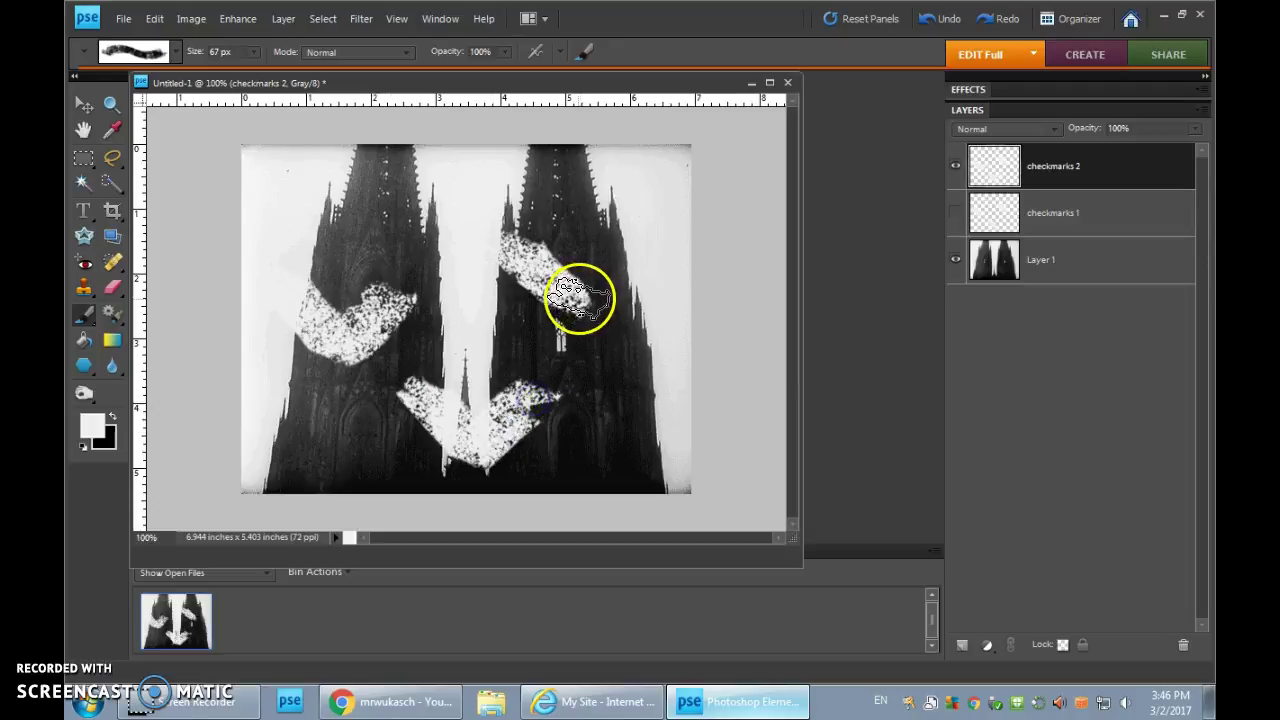
{"action": "left_click_drag", "start_coordinate": [571, 300], "coordinate": [627, 242]}
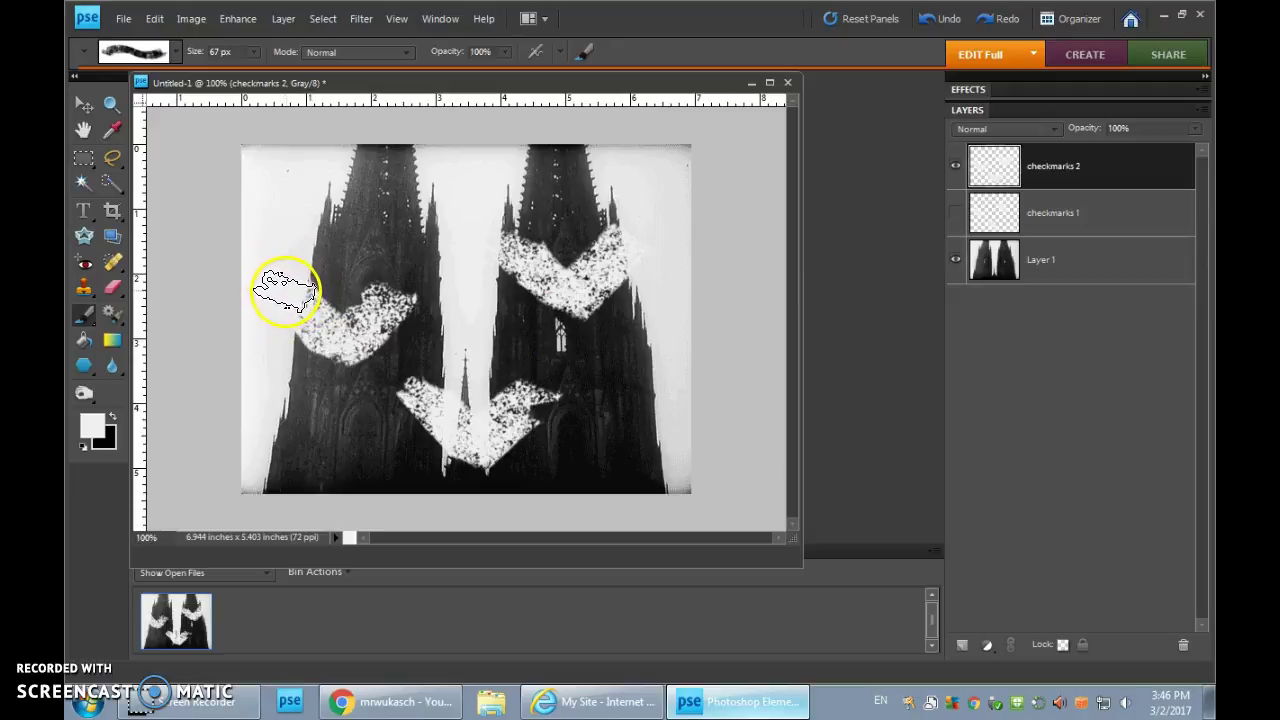
{"action": "left_click_drag", "start_coordinate": [286, 292], "coordinate": [333, 348]}
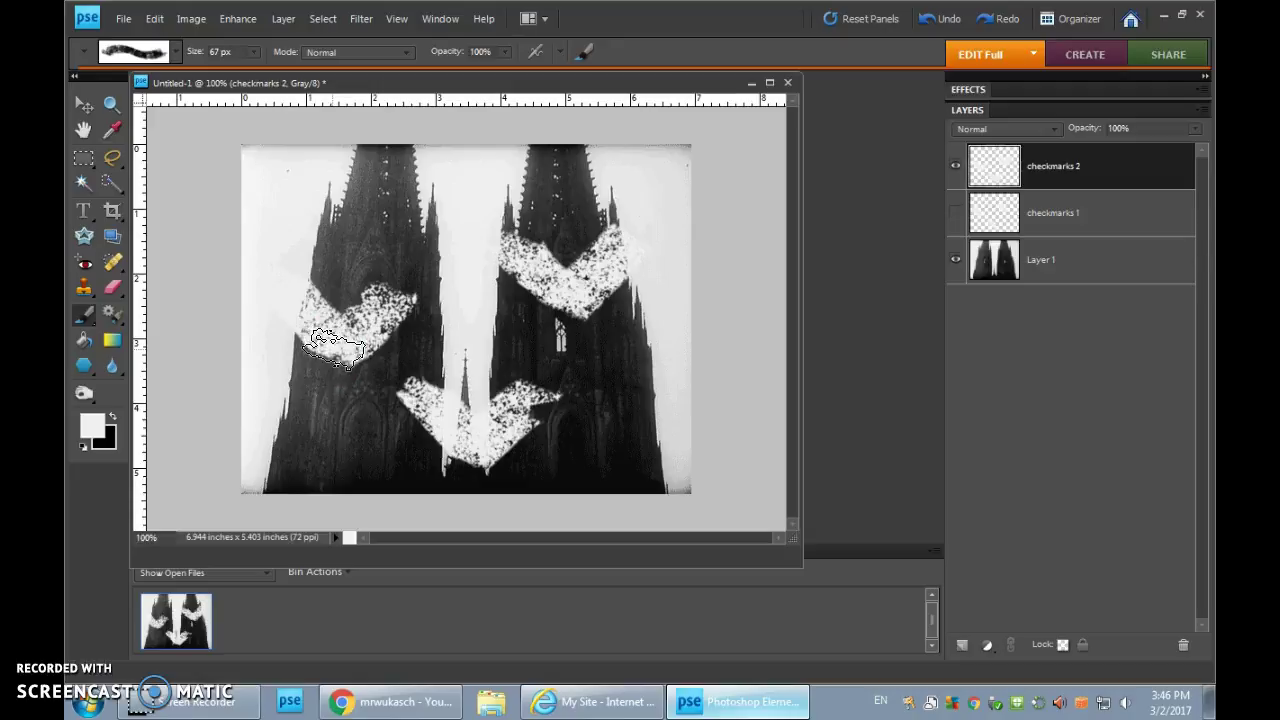
{"action": "left_click_drag", "start_coordinate": [333, 348], "coordinate": [386, 286]}
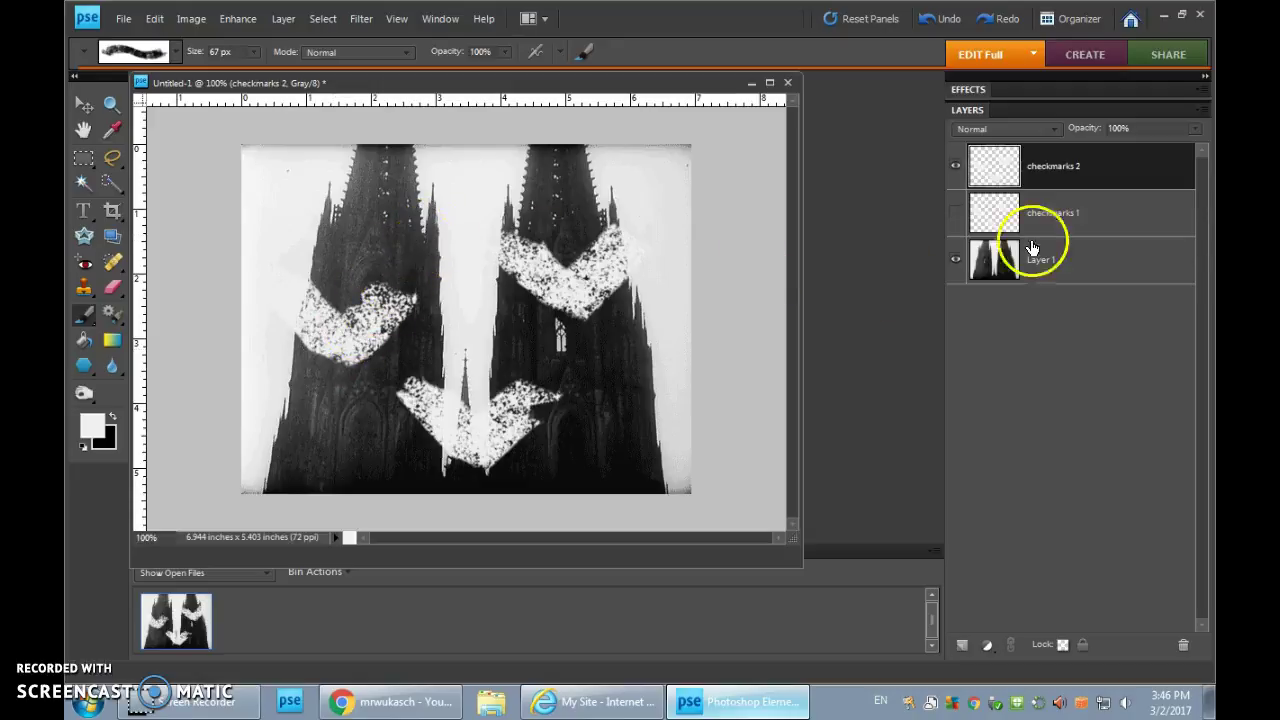
Duplicate checkmarks 2 as a new layer named 'checkmarks 3'.
{"action": "right_click", "coordinate": [1043, 171]}
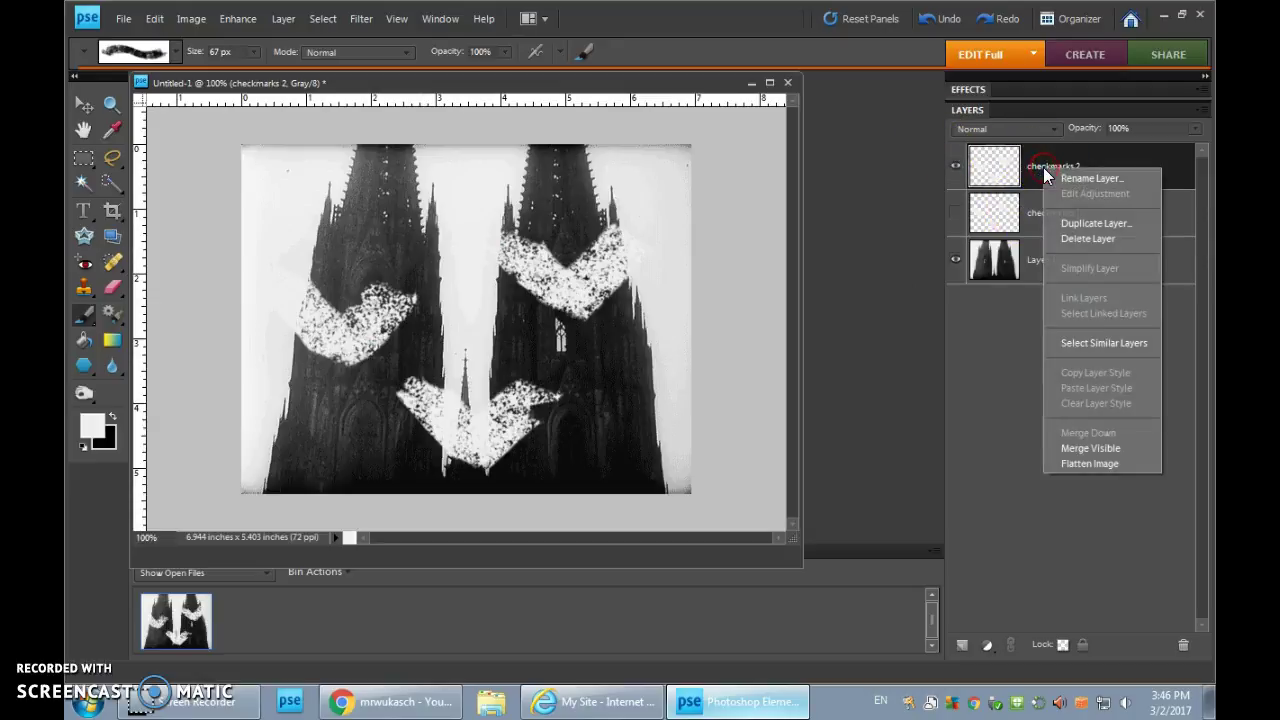
{"action": "left_click", "coordinate": [1082, 230]}
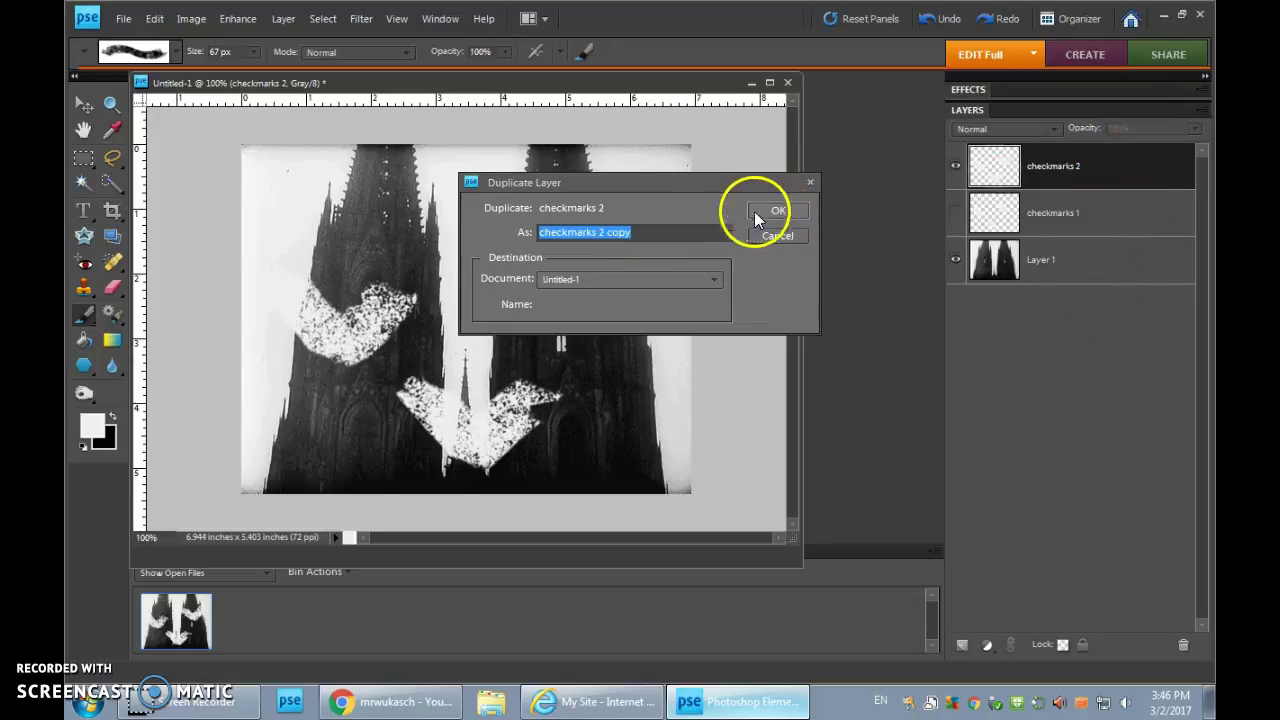
{"action": "left_click_drag", "start_coordinate": [632, 232], "coordinate": [596, 232]}
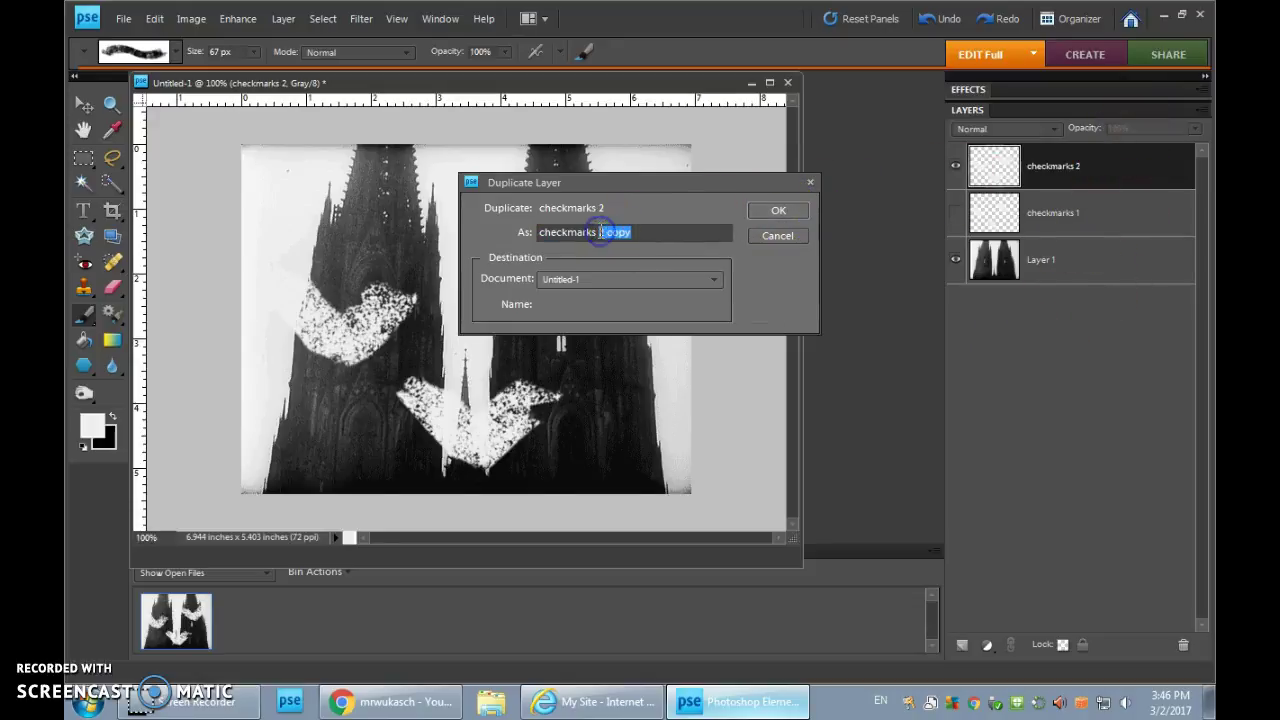
{"action": "left_click", "coordinate": [790, 212]}
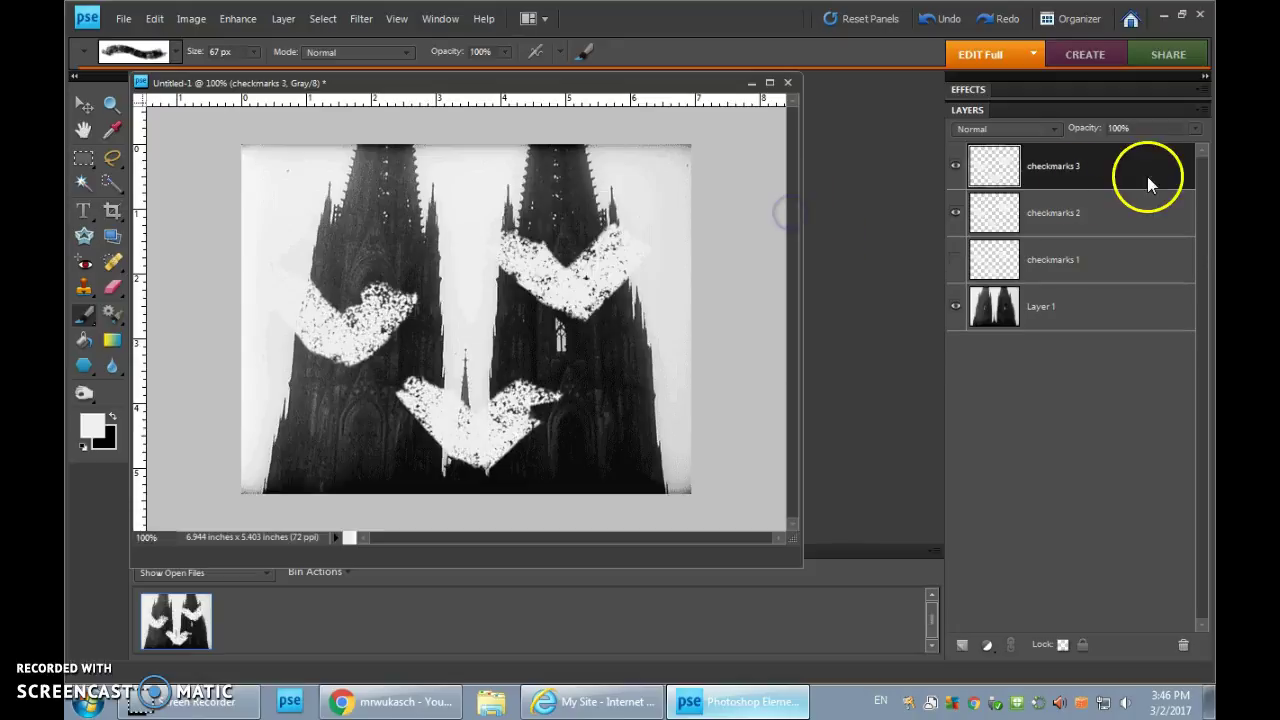
Duplicate checkmarks 3 and rename the copy 'checkmarks 4'.
{"action": "left_click", "coordinate": [1068, 177]}
{"action": "left_click_drag", "start_coordinate": [1060, 180], "coordinate": [1095, 172]}
{"action": "left_click", "coordinate": [1106, 166]}
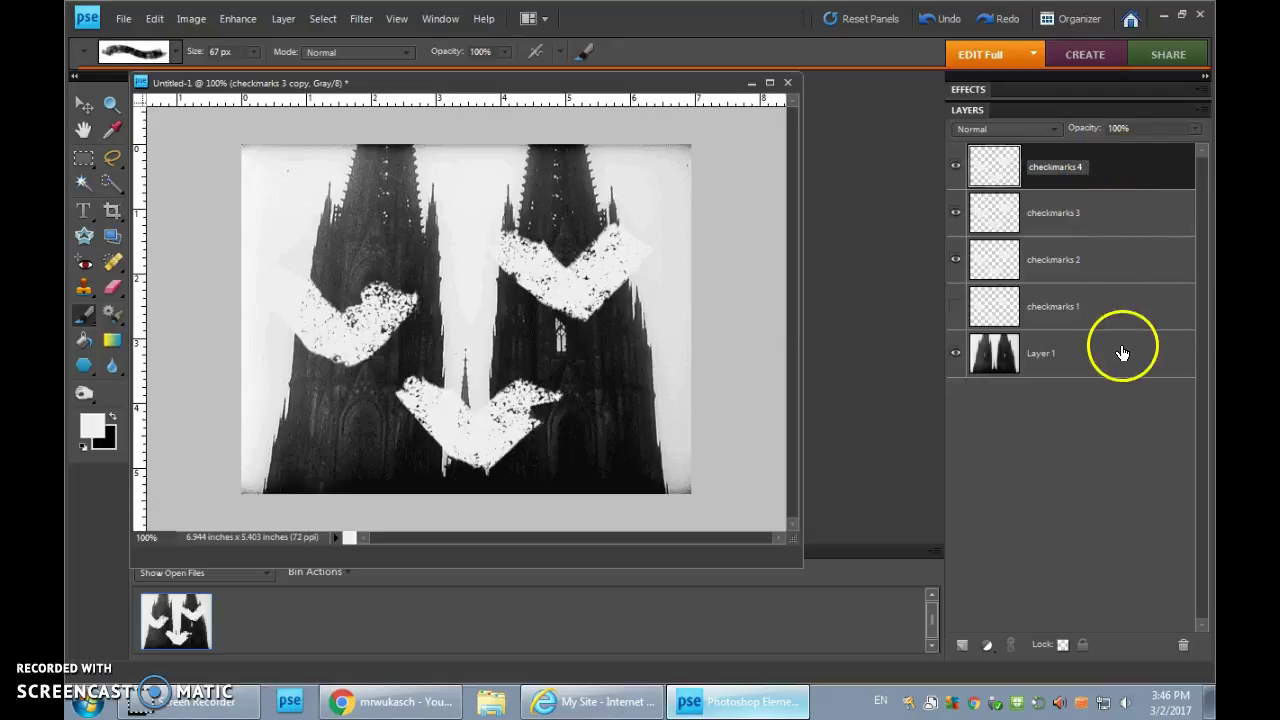
{"action": "left_click", "coordinate": [1066, 452]}
Hide checkmarks 2 and 4, then lengthen all three checkmark strokes on checkmarks 3.
{"action": "left_click", "coordinate": [1068, 214]}
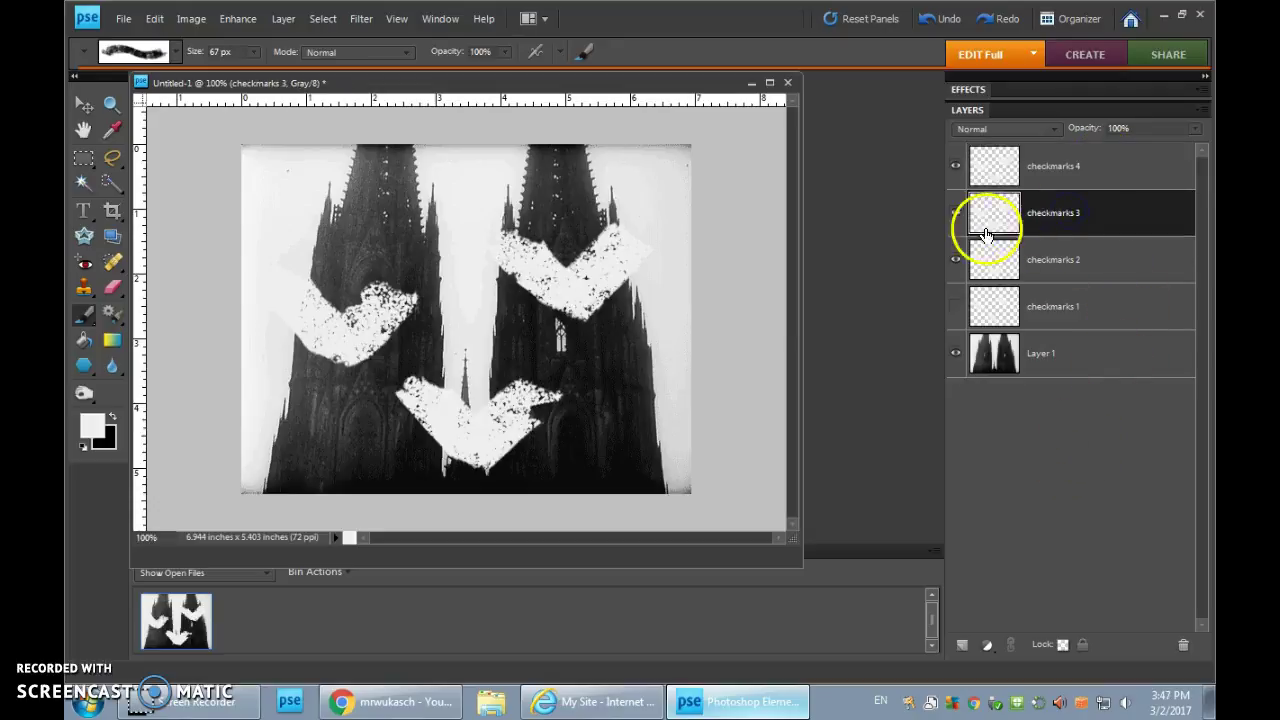
{"action": "left_click", "coordinate": [955, 259]}
{"action": "left_click", "coordinate": [956, 166]}
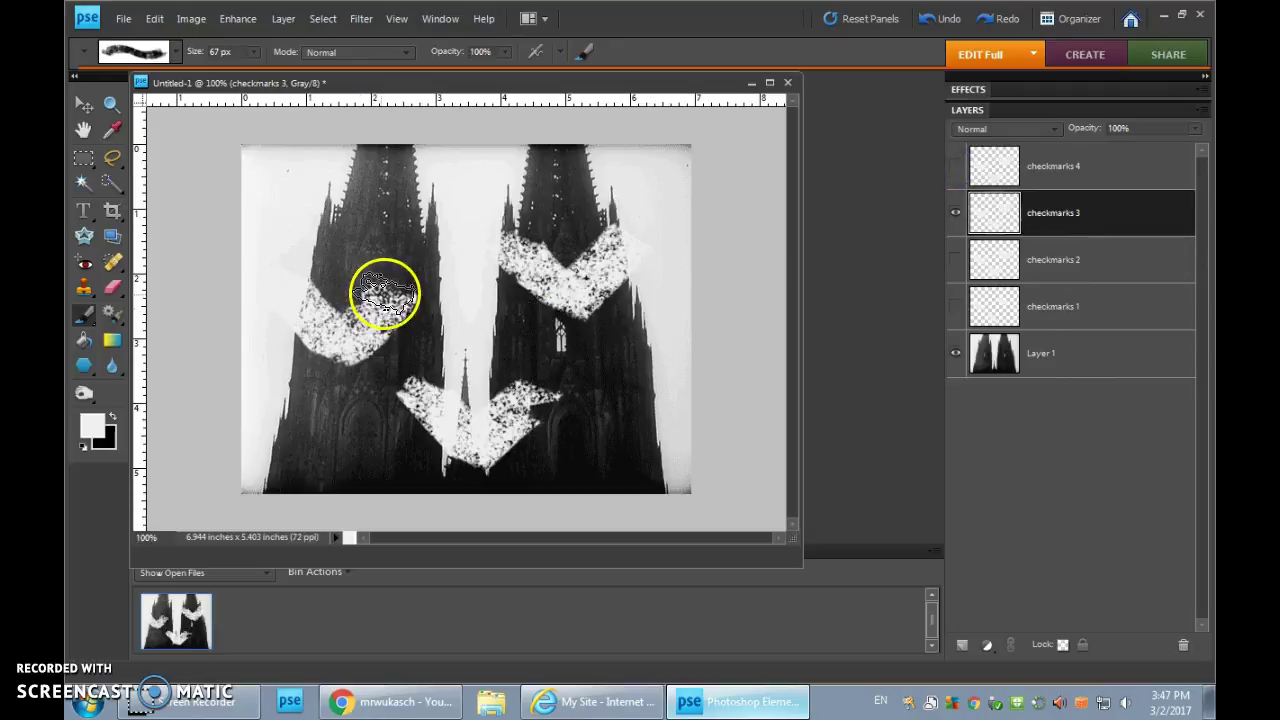
{"action": "mouse_move", "coordinate": [386, 291]}
{"action": "left_mouse_down"}
{"action": "mouse_move", "coordinate": [417, 277]}
{"action": "mouse_move", "coordinate": [437, 245]}
{"action": "left_mouse_up"}
{"action": "mouse_move", "coordinate": [540, 225]}
{"action": "left_mouse_down"}
{"action": "mouse_move", "coordinate": [571, 214]}
{"action": "mouse_move", "coordinate": [643, 243]}
{"action": "mouse_move", "coordinate": [628, 229]}
{"action": "mouse_move", "coordinate": [645, 215]}
{"action": "left_mouse_up"}
{"action": "mouse_move", "coordinate": [605, 322]}
{"action": "left_mouse_down"}
{"action": "mouse_move", "coordinate": [543, 400]}
{"action": "mouse_move", "coordinate": [583, 345]}
{"action": "left_mouse_up"}
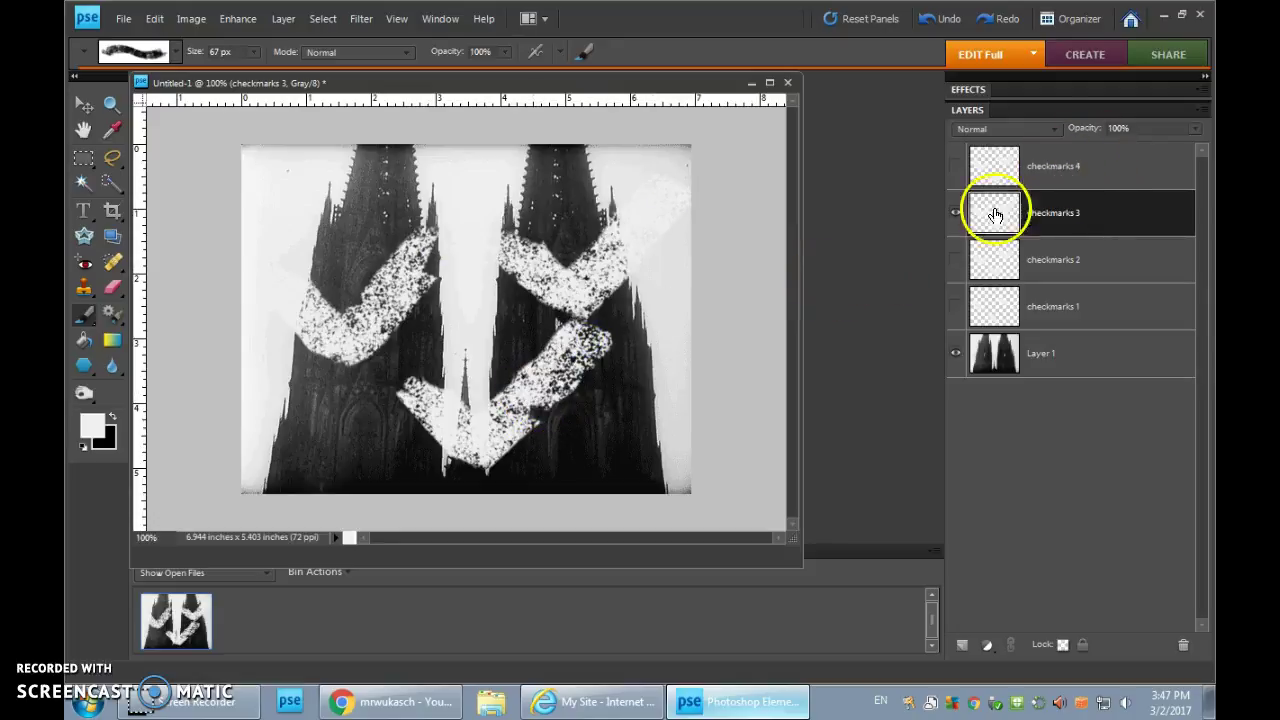
Delete checkmarks 4, duplicate checkmarks 3 with Ctrl+J and hide the original.
{"action": "left_click", "coordinate": [957, 217]}
{"action": "left_click_drag", "start_coordinate": [1040, 172], "coordinate": [1190, 648]}
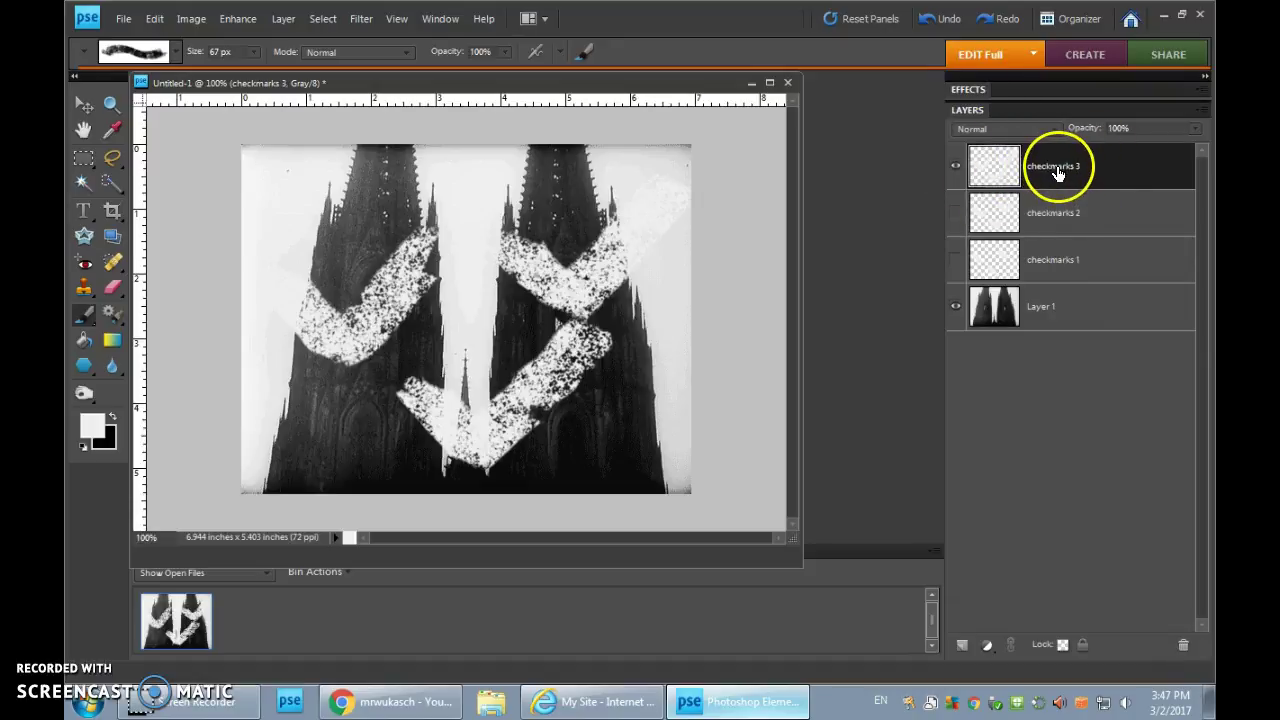
{"action": "key", "text": "ctrl+j"}
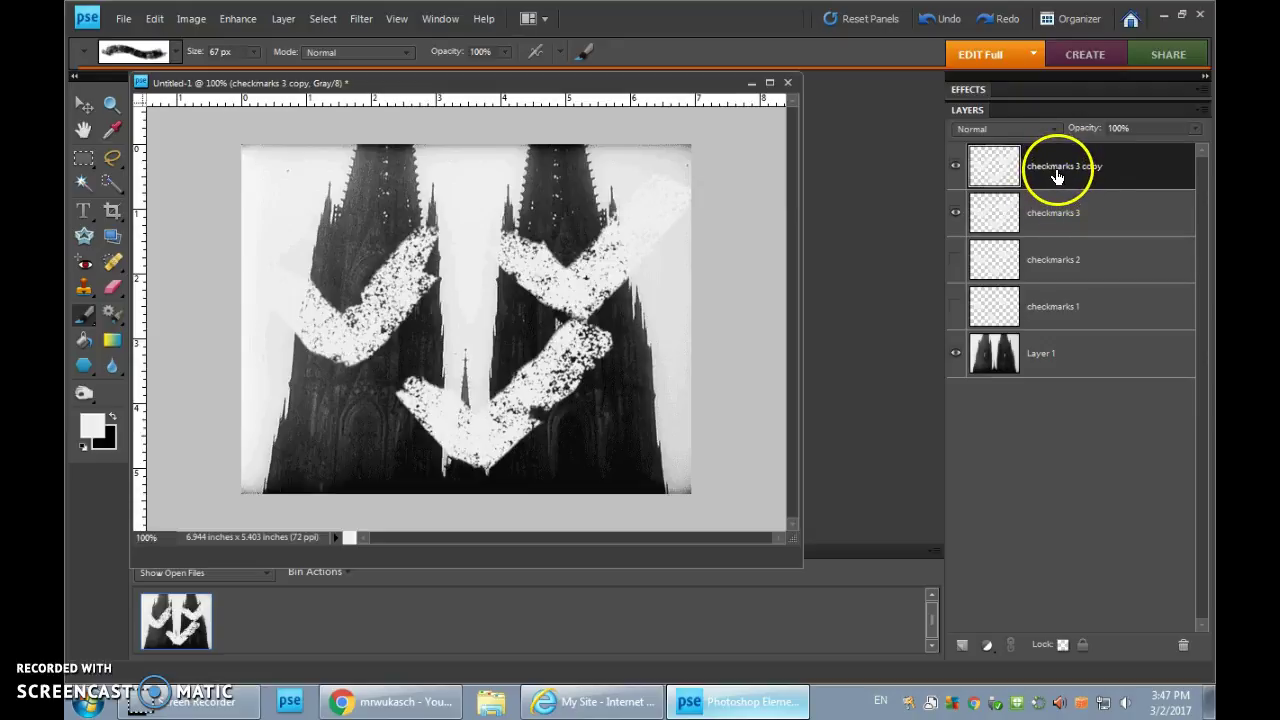
{"action": "left_click", "coordinate": [443, 257]}
{"action": "left_click", "coordinate": [1047, 177]}
{"action": "left_click", "coordinate": [955, 214]}
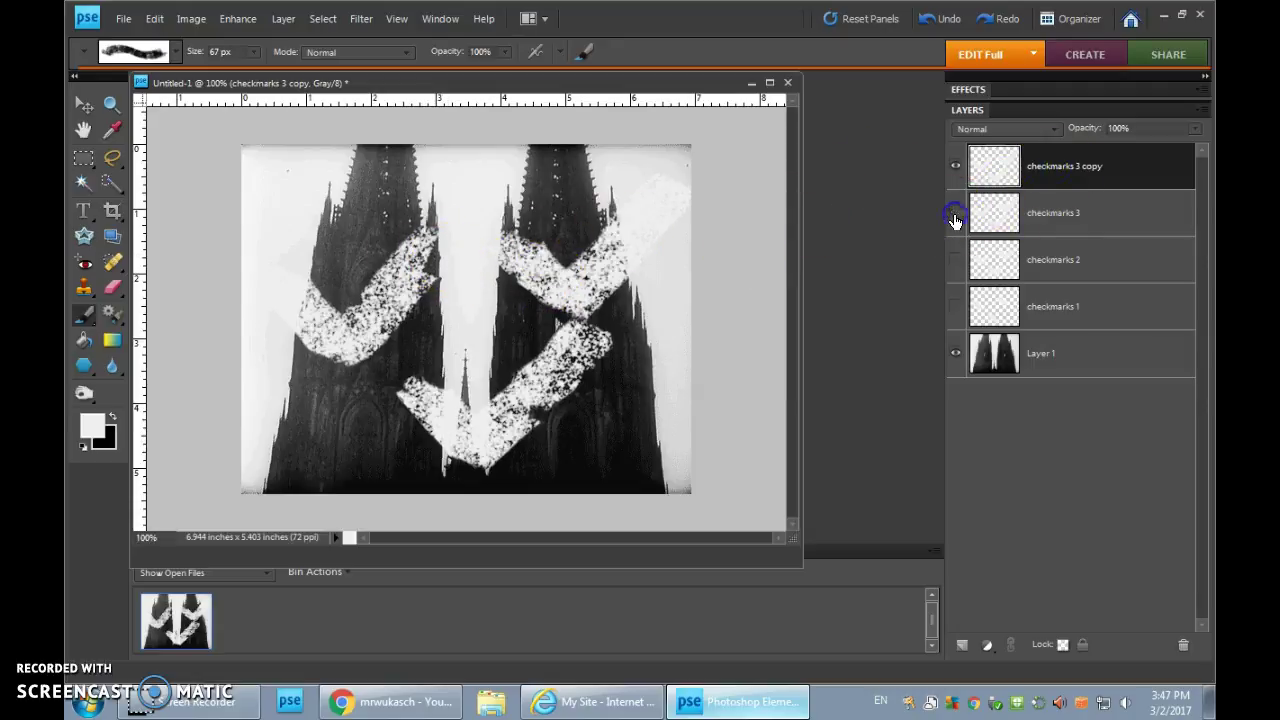
On checkmarks 3 copy, paint longer strokes between the spires and through the right checkmark.
{"action": "left_click_drag", "start_coordinate": [450, 230], "coordinate": [481, 208]}
{"action": "mouse_move", "coordinate": [703, 157]}
{"action": "left_mouse_down"}
{"action": "mouse_move", "coordinate": [586, 329]}
{"action": "mouse_move", "coordinate": [634, 295]}
{"action": "left_mouse_up"}
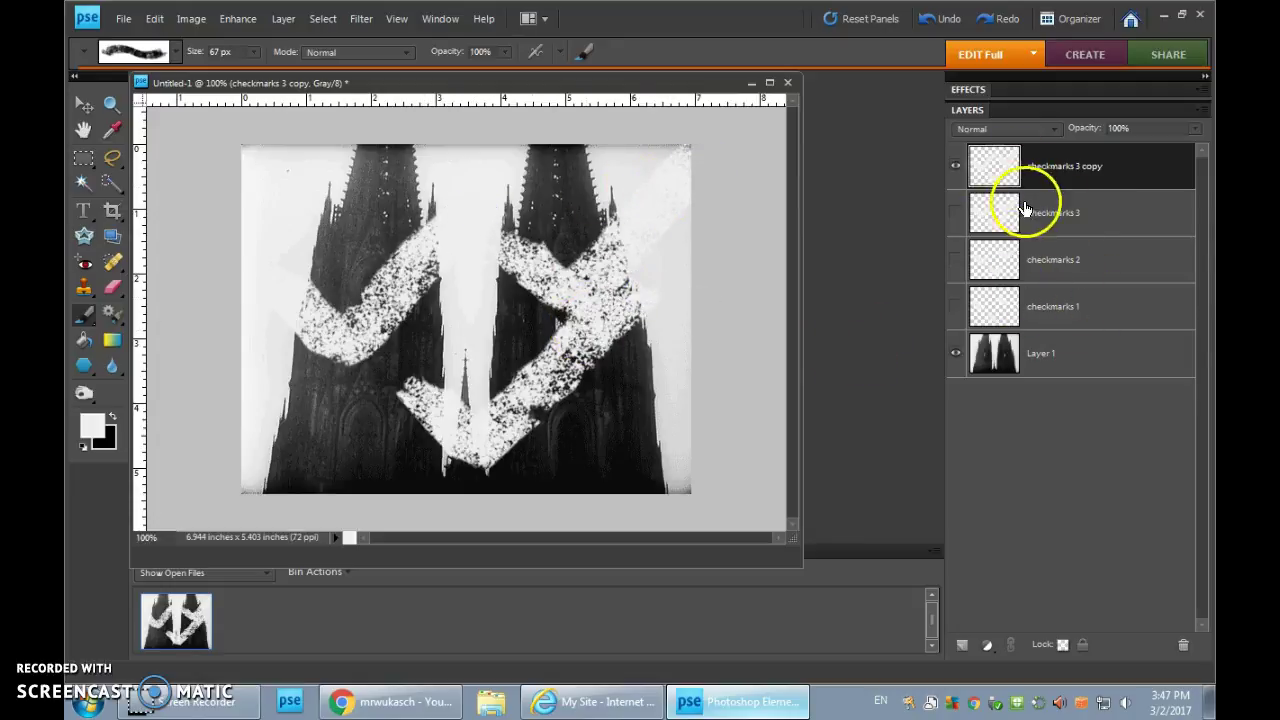
{"action": "left_click", "coordinate": [956, 167]}
{"action": "left_click", "coordinate": [956, 167]}
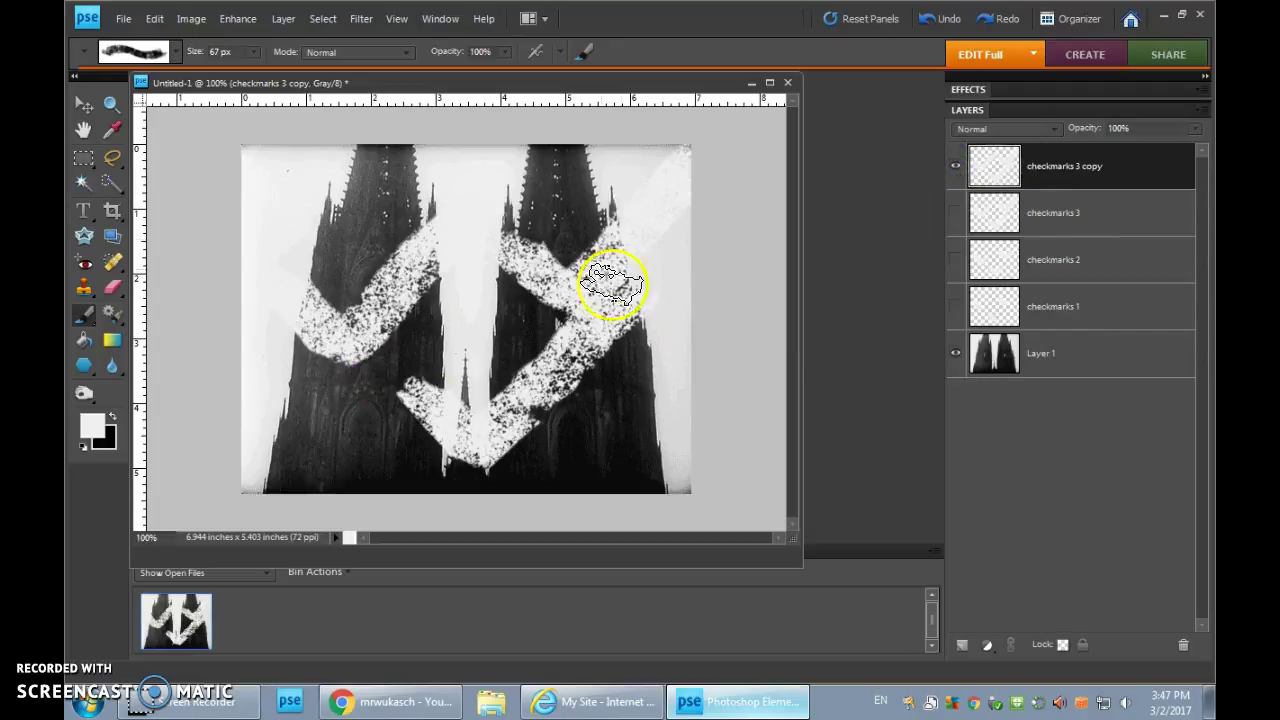
{"action": "left_click", "coordinate": [1042, 357]}
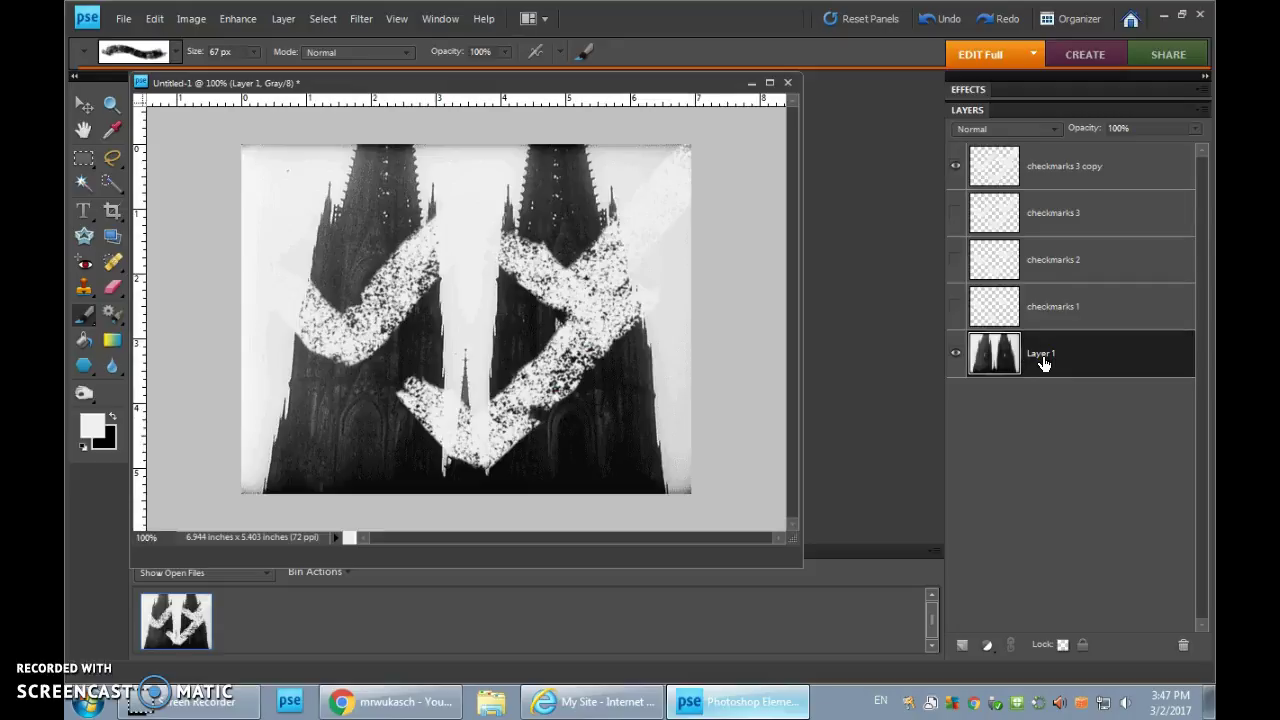
Duplicate Layer 1 as a bottom layer named 'safety', lock and hide it, then reselect Layer 1.
{"action": "left_click_drag", "start_coordinate": [1044, 362], "coordinate": [1057, 414]}
{"action": "left_click", "coordinate": [1057, 412]}
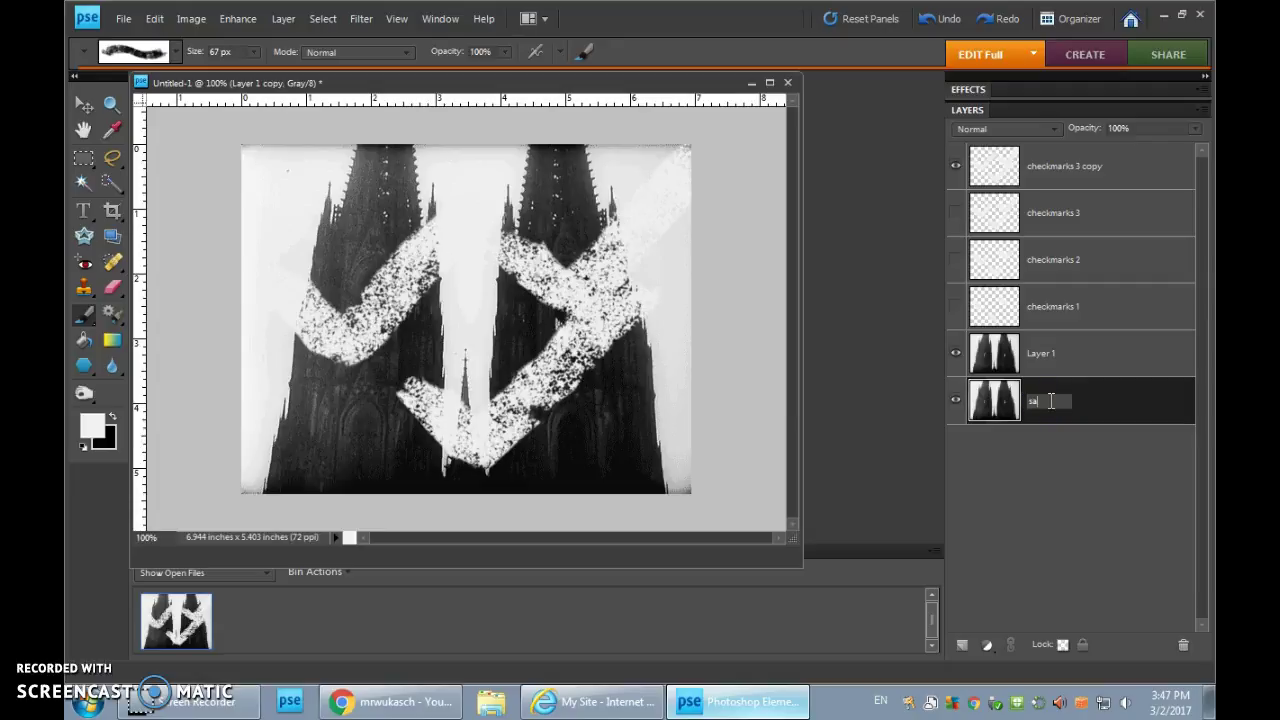
{"action": "left_click", "coordinate": [1174, 650]}
{"action": "left_click", "coordinate": [1097, 485]}
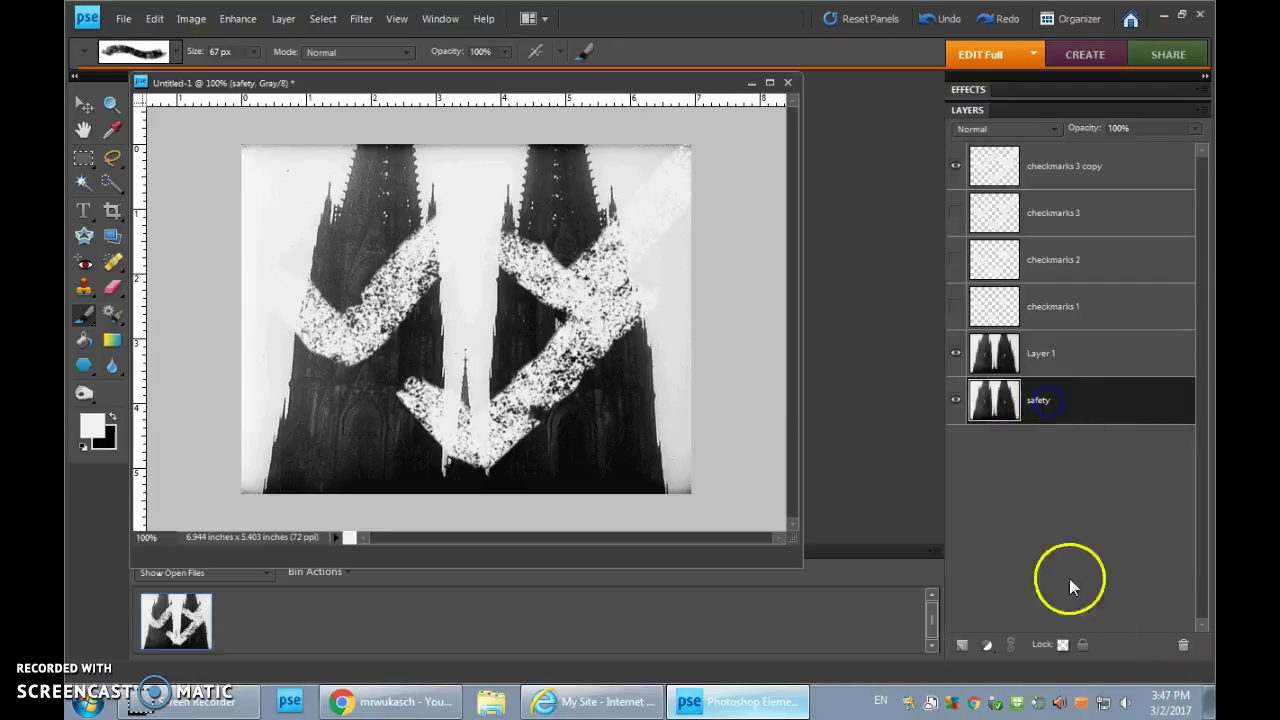
{"action": "left_click", "coordinate": [1084, 648]}
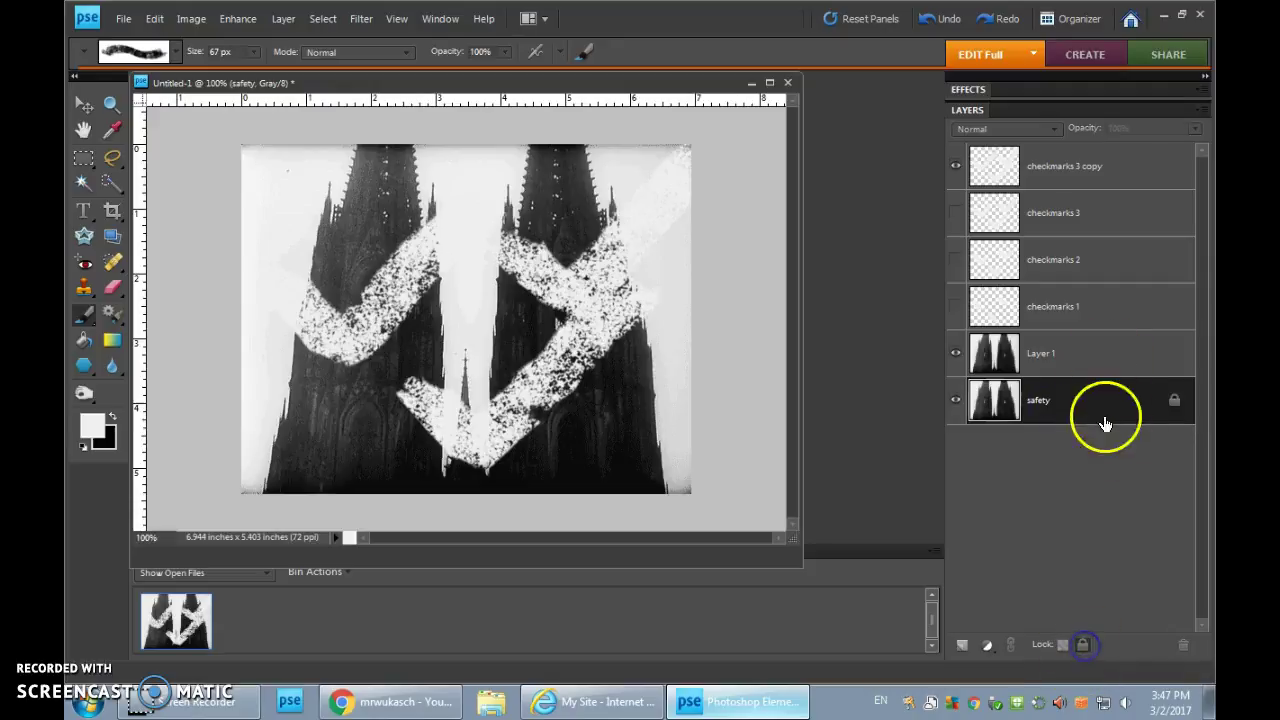
{"action": "left_click", "coordinate": [955, 403]}
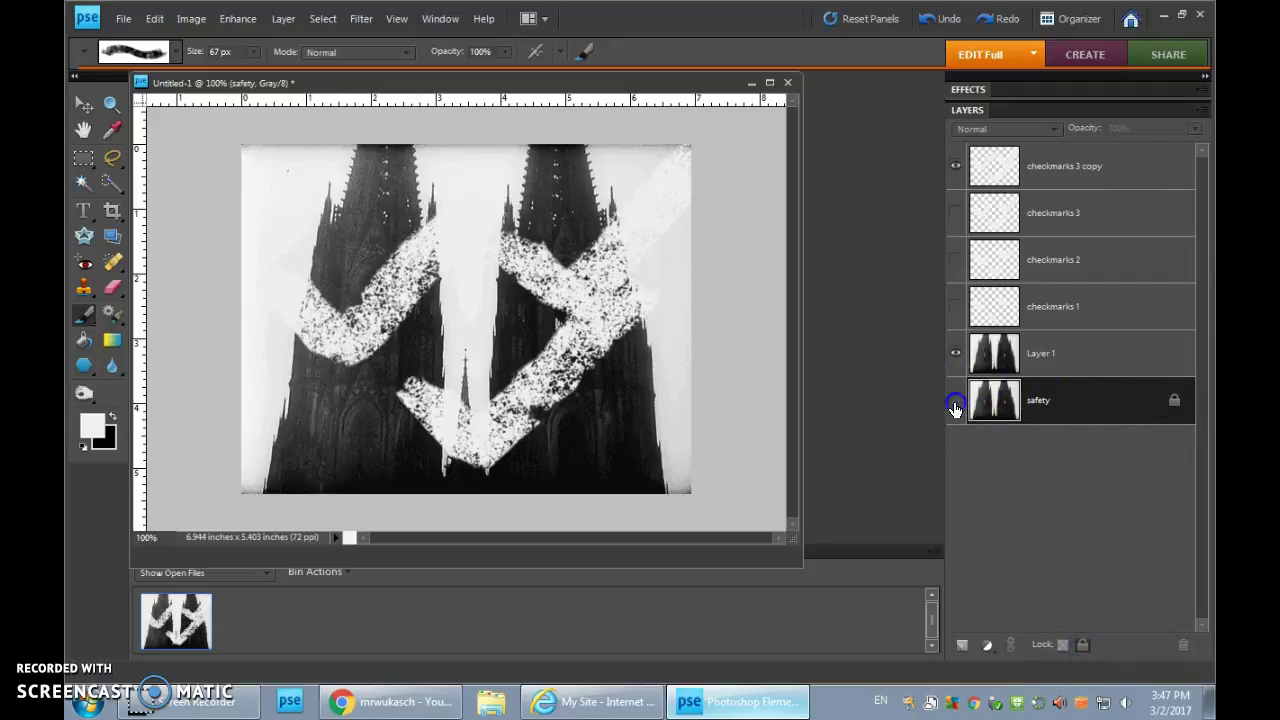
{"action": "left_click", "coordinate": [1045, 355]}
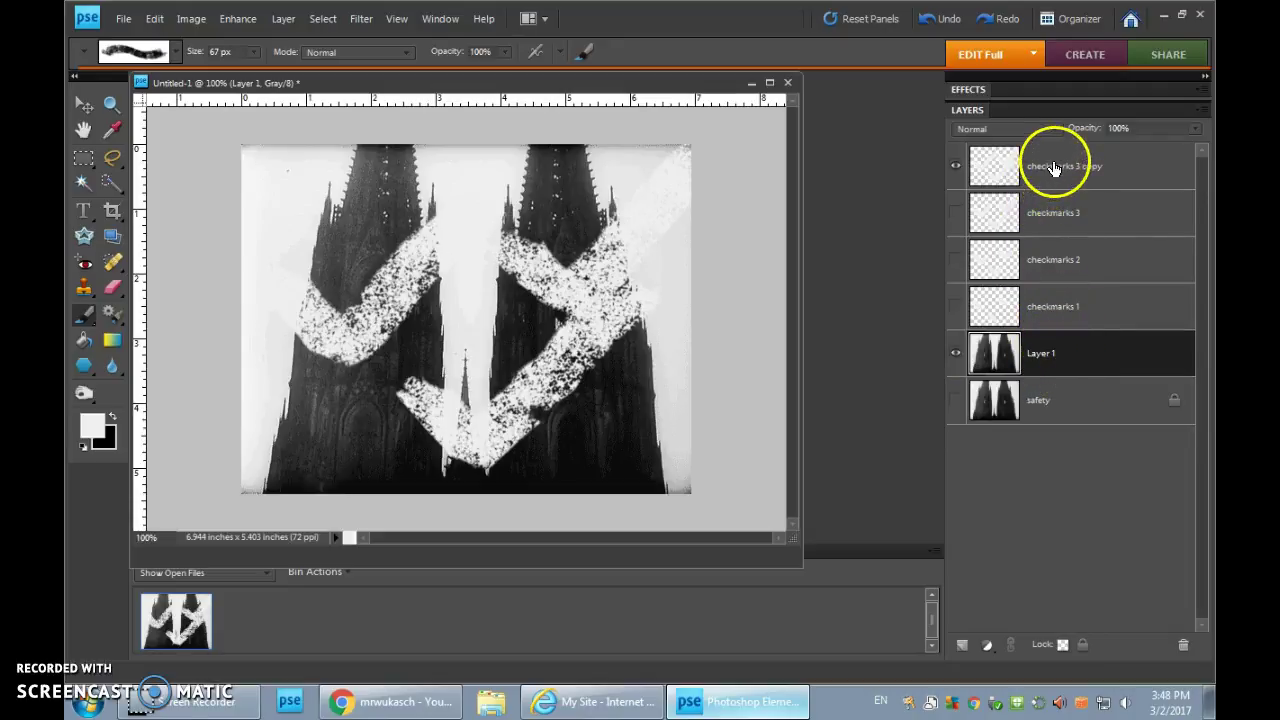
Duplicate Layer 1 and enlarge the copy to about 101% with the Move tool.
{"action": "left_click", "coordinate": [1041, 358]}
{"action": "mouse_move", "coordinate": [1041, 358]}
{"action": "left_mouse_down"}
{"action": "mouse_move", "coordinate": [1050, 334]}
{"action": "mouse_move", "coordinate": [1041, 346]}
{"action": "left_mouse_up"}
{"action": "left_click", "coordinate": [84, 105]}
{"action": "left_click_drag", "start_coordinate": [691, 136], "coordinate": [709, 160]}
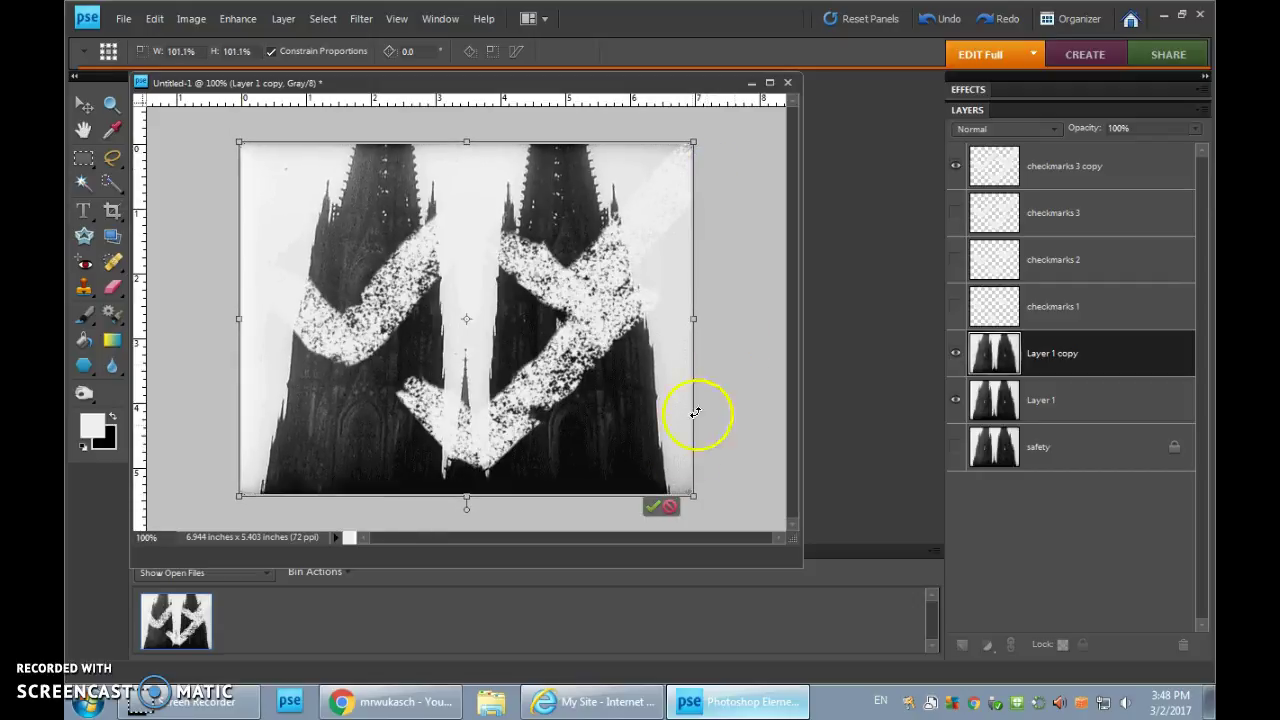
{"action": "left_click", "coordinate": [655, 510]}
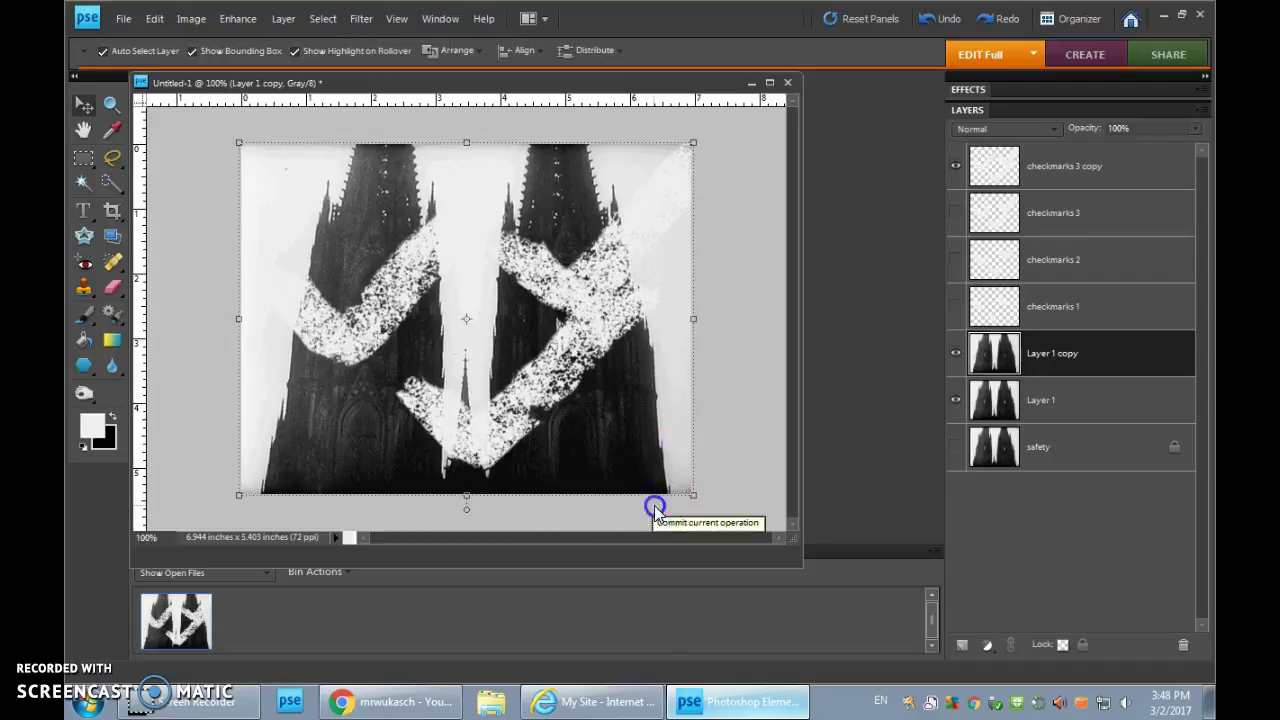
Make Layer 1 copy 2 and copy 3, each scaled up slightly, the last to about 103%.
{"action": "left_click_drag", "start_coordinate": [1069, 365], "coordinate": [1066, 335]}
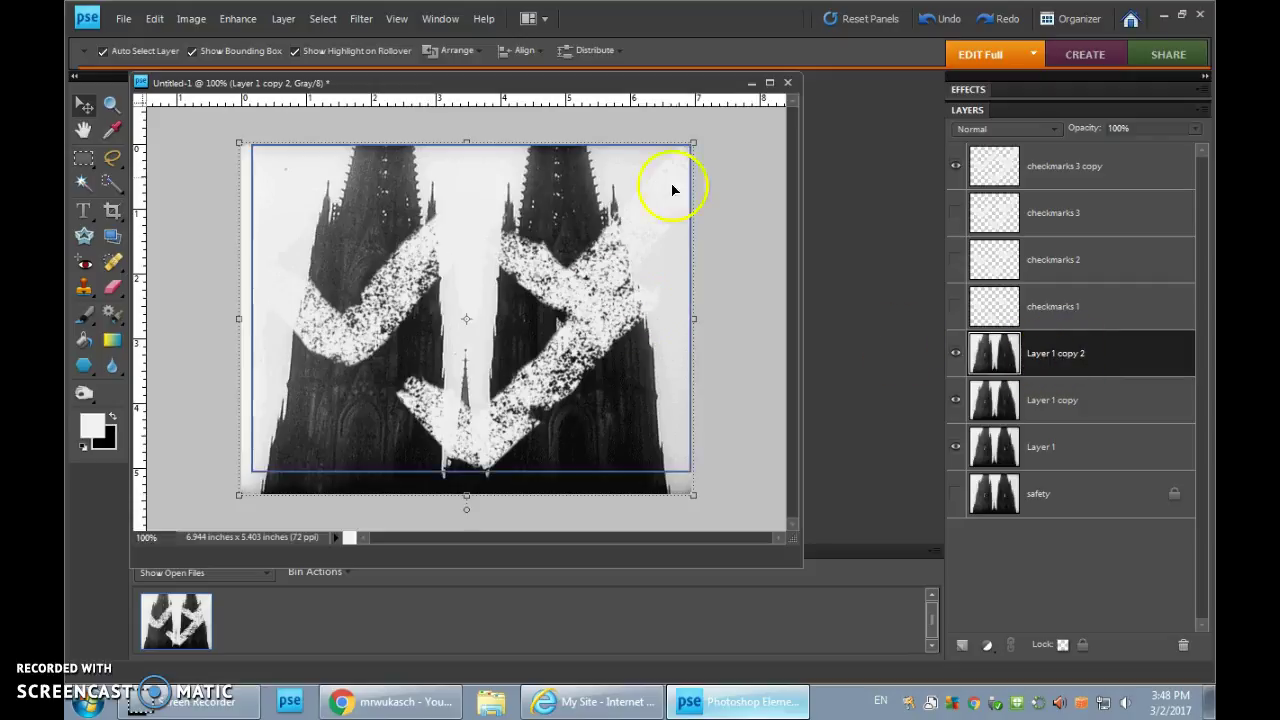
{"action": "left_click_drag", "start_coordinate": [693, 143], "coordinate": [700, 138]}
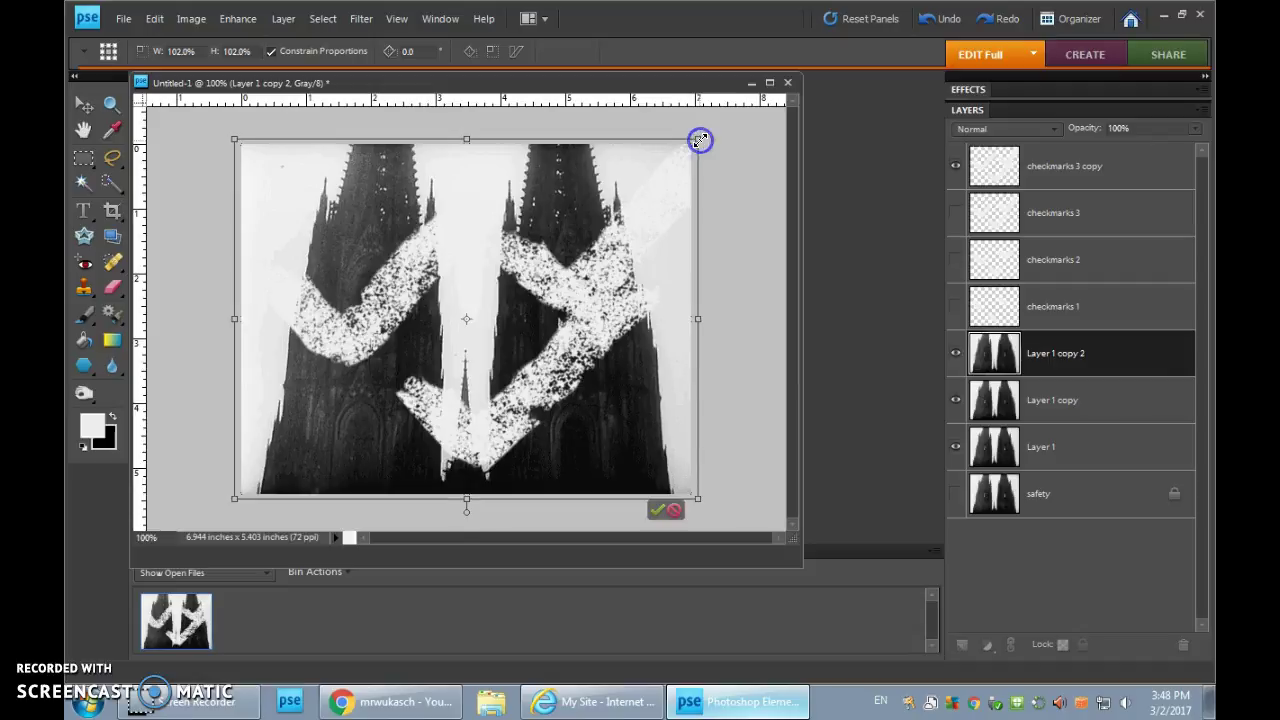
{"action": "left_click", "coordinate": [657, 511]}
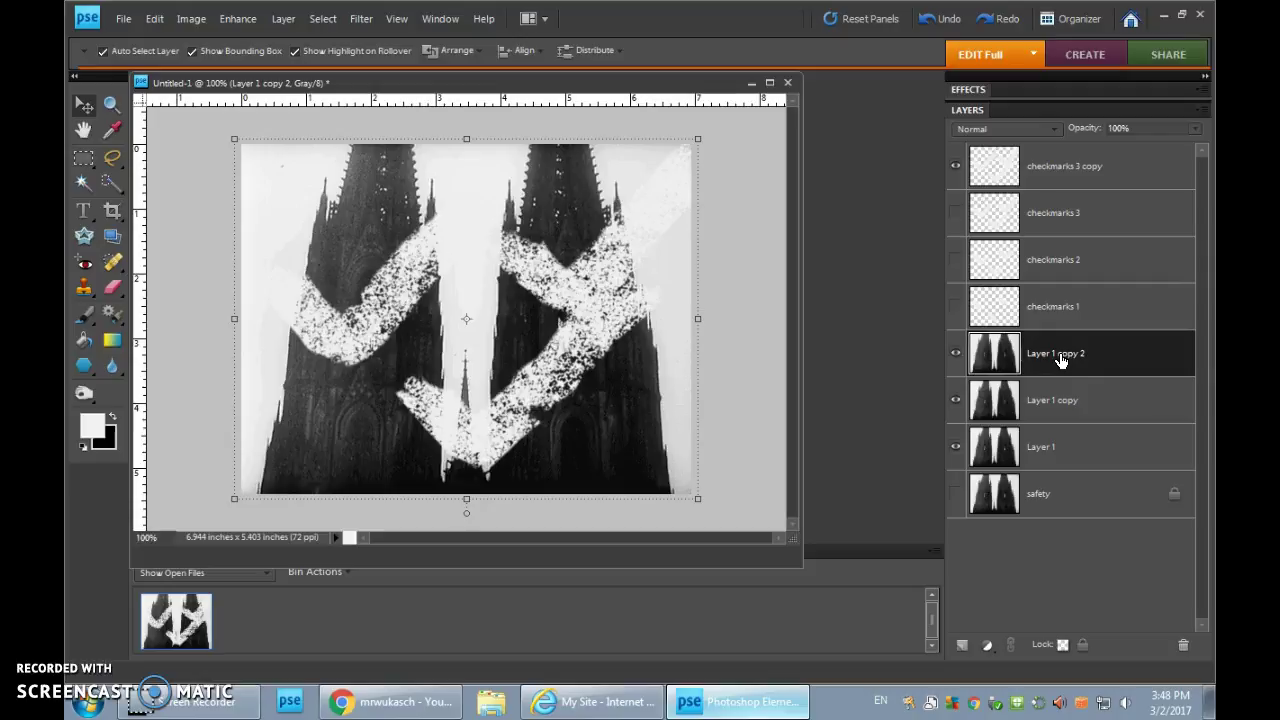
{"action": "key", "text": "ctrl+j"}
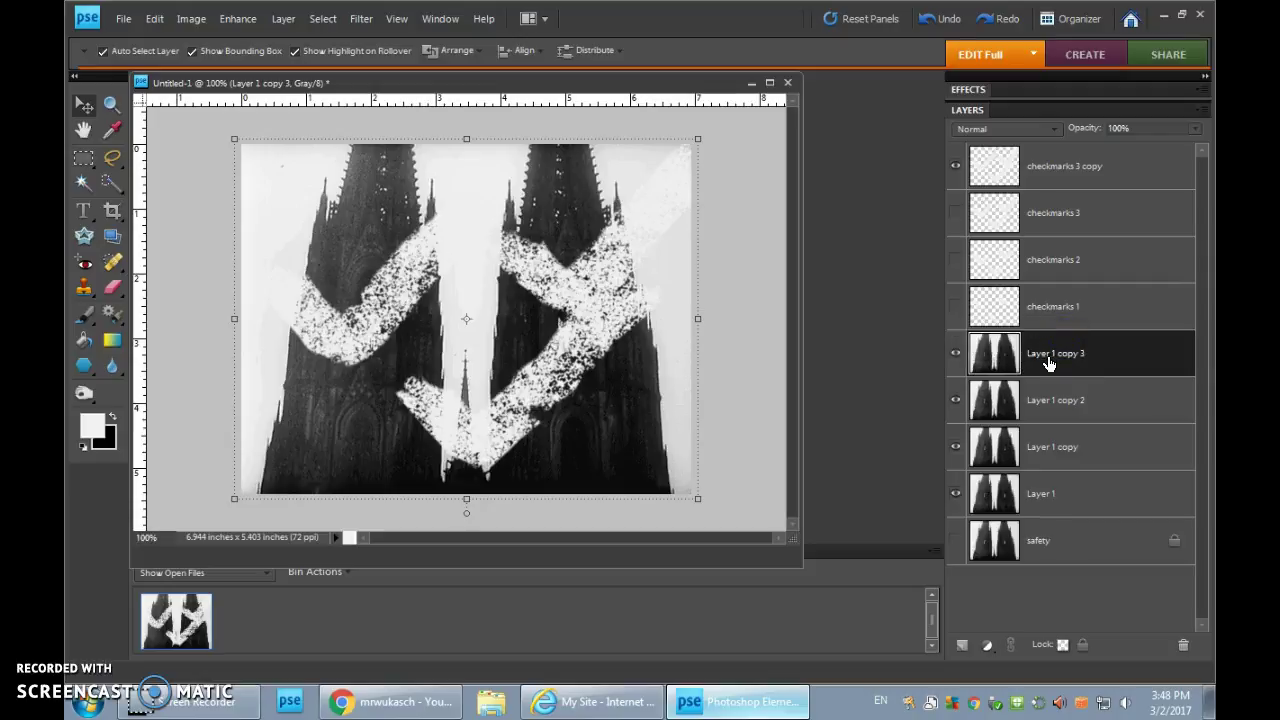
{"action": "mouse_move", "coordinate": [697, 138]}
{"action": "left_mouse_down"}
{"action": "mouse_move", "coordinate": [711, 129]}
{"action": "mouse_move", "coordinate": [707, 140]}
{"action": "left_mouse_up"}
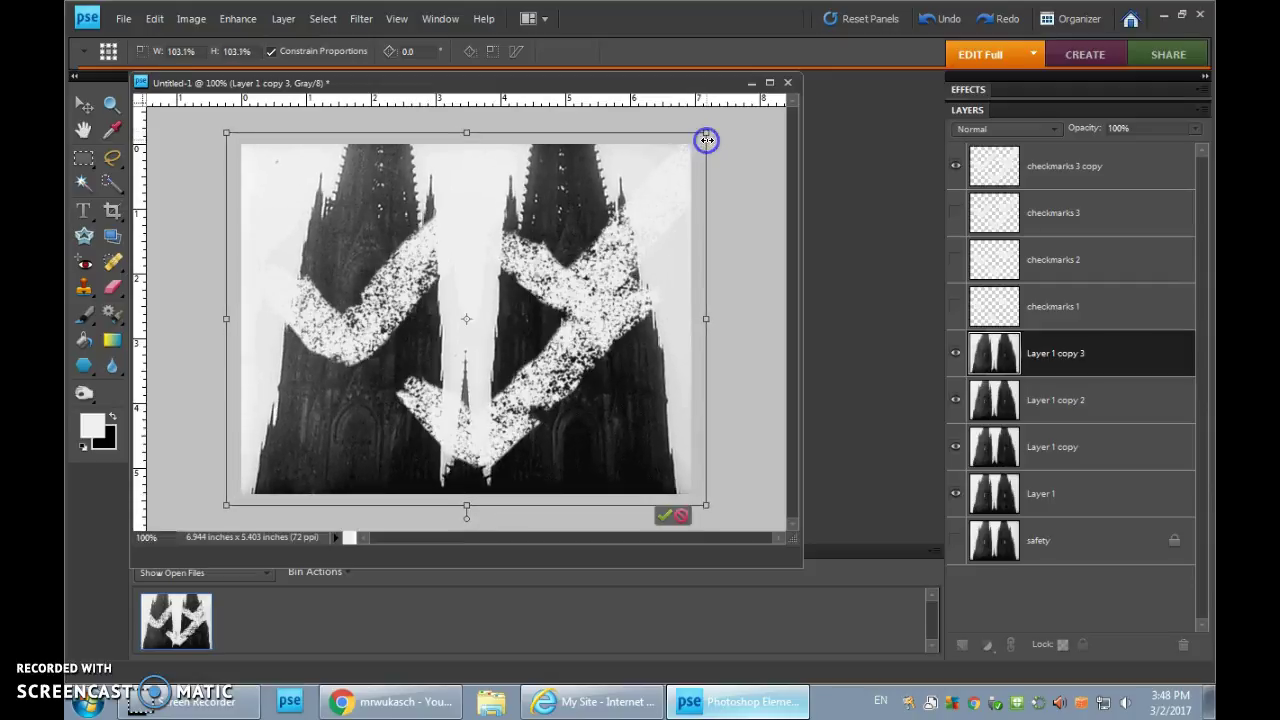
{"action": "left_click", "coordinate": [665, 515]}
Toggle the photo copies' visibility to compare, then make checkmarks 3 and checkmarks 1 visible.
{"action": "left_click", "coordinate": [956, 357]}
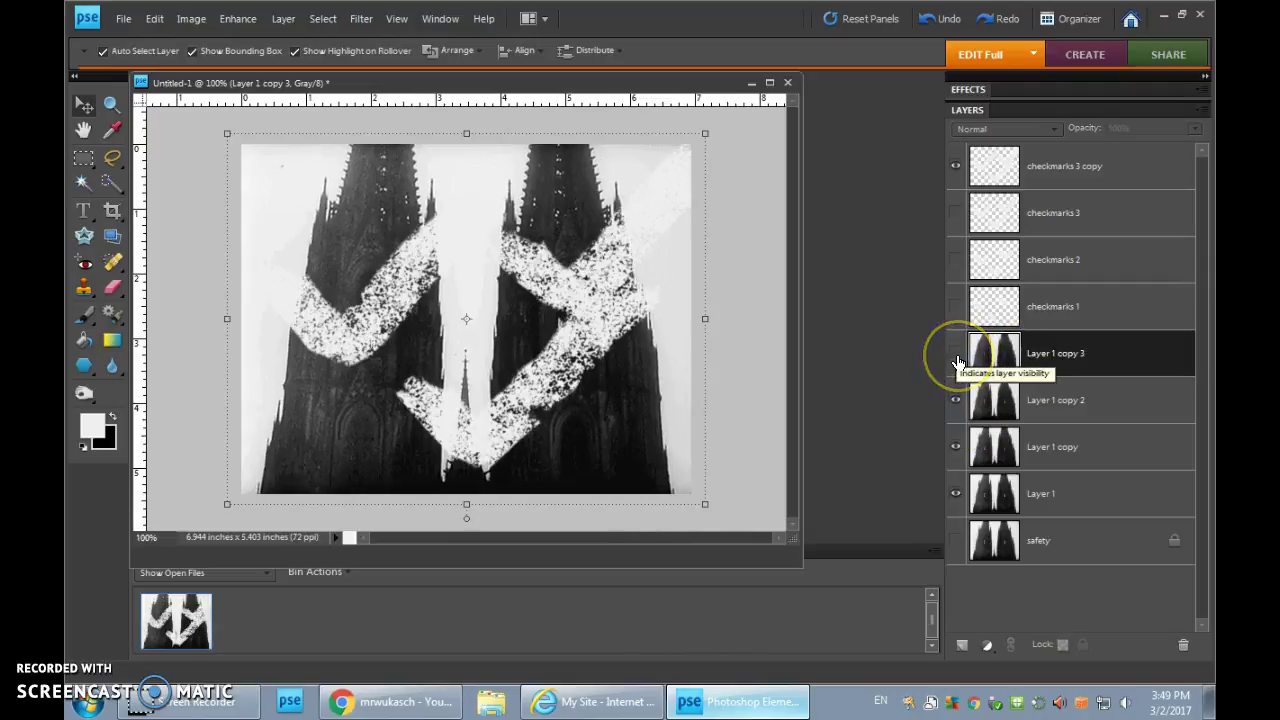
{"action": "left_click", "coordinate": [956, 357]}
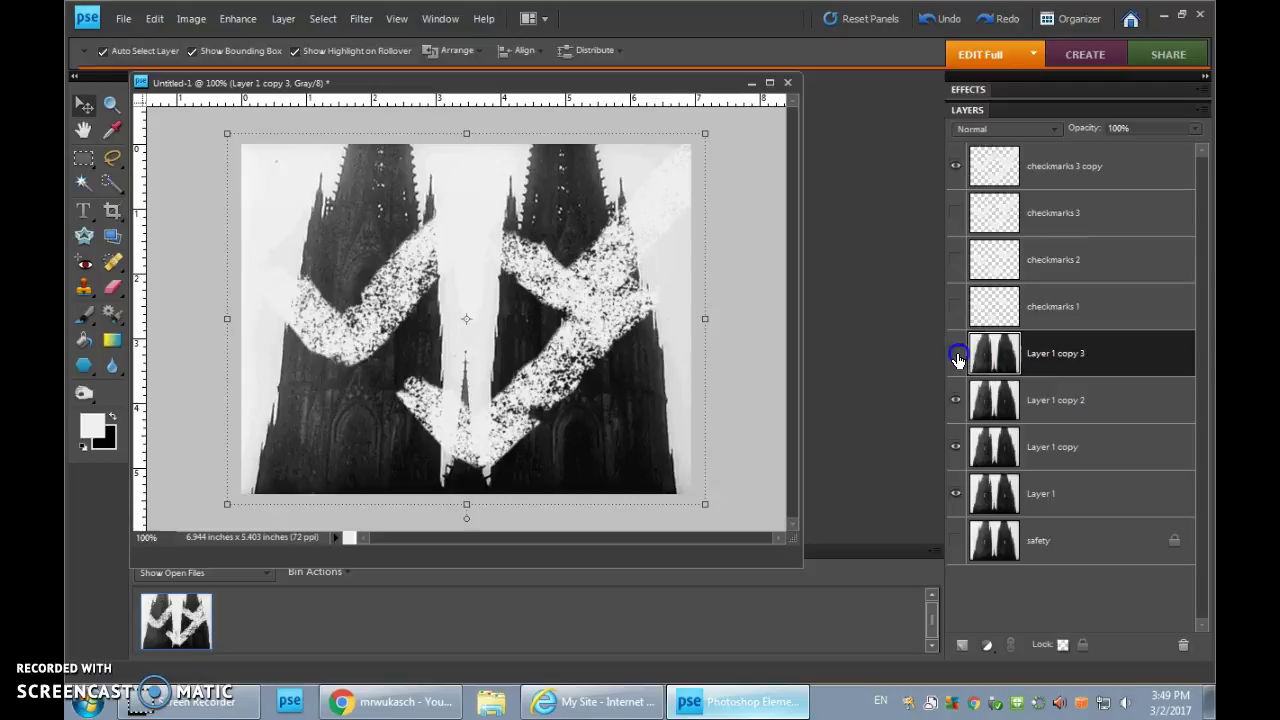
{"action": "left_click_drag", "start_coordinate": [957, 357], "coordinate": [960, 458]}
{"action": "left_click", "coordinate": [956, 447]}
{"action": "left_click_drag", "start_coordinate": [957, 403], "coordinate": [1050, 160]}
{"action": "left_click", "coordinate": [957, 216]}
{"action": "left_click", "coordinate": [957, 308]}
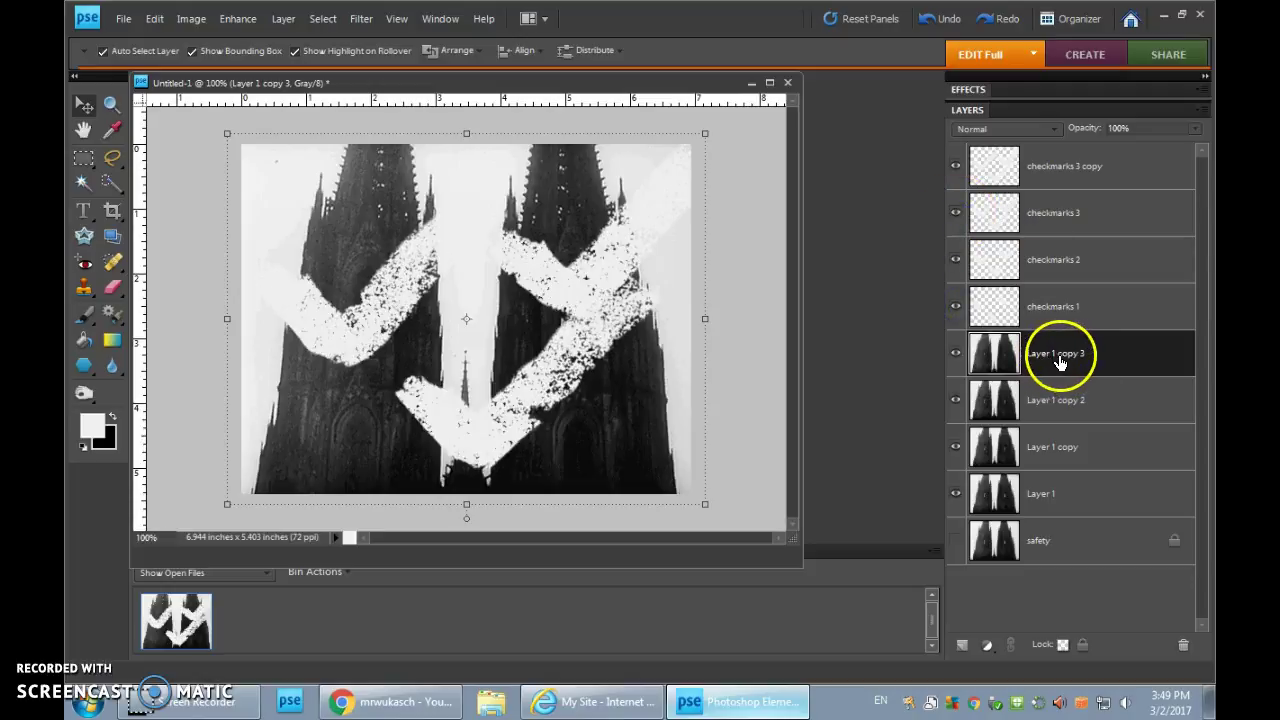
Stack Layer 1 copy 3, copy 2 and copy above checkmarks 3, 2 and 1; select Layer 1 with checkmarks 1.
{"action": "left_click_drag", "start_coordinate": [1065, 360], "coordinate": [1078, 184]}
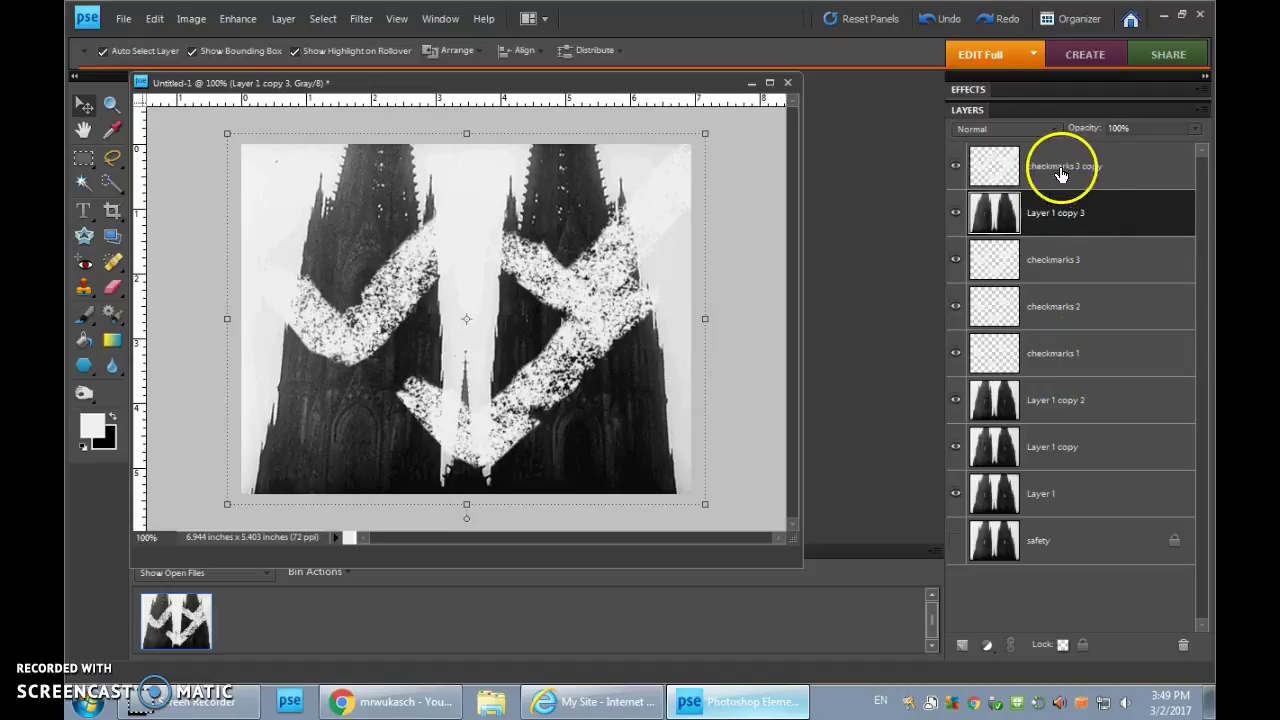
{"action": "left_click_drag", "start_coordinate": [1057, 398], "coordinate": [1060, 265]}
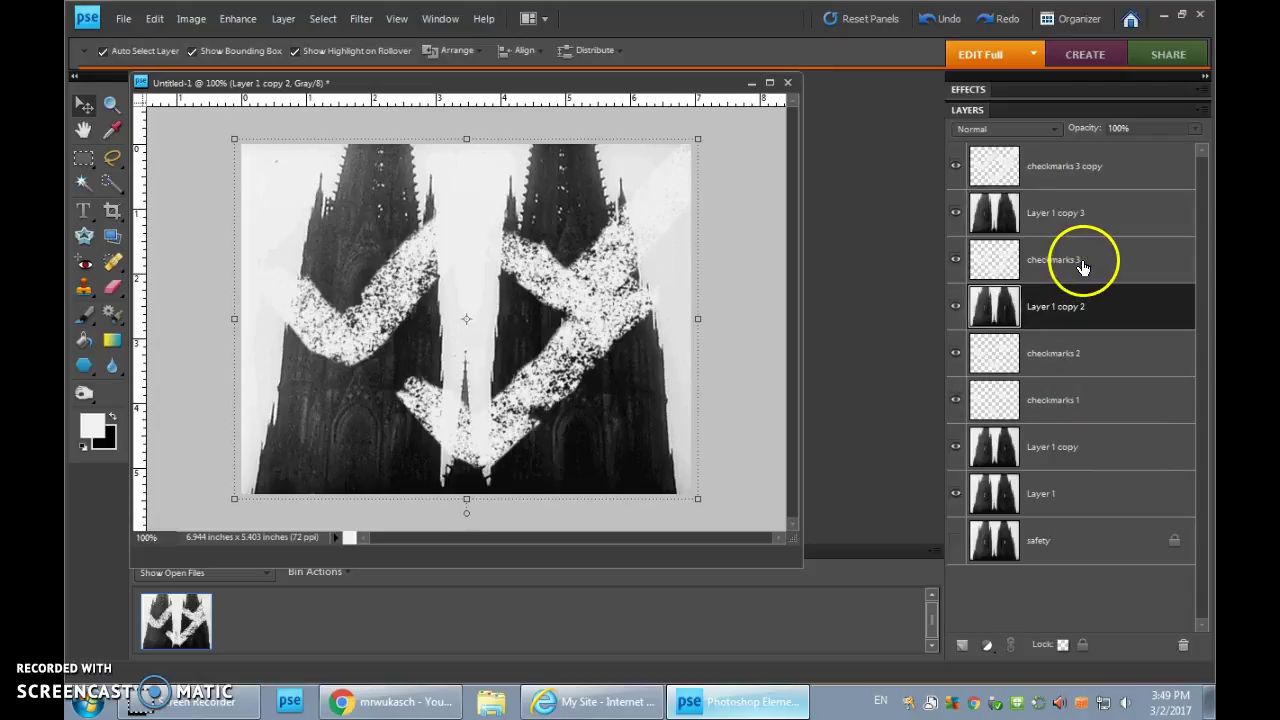
{"action": "left_click_drag", "start_coordinate": [1052, 452], "coordinate": [1068, 385]}
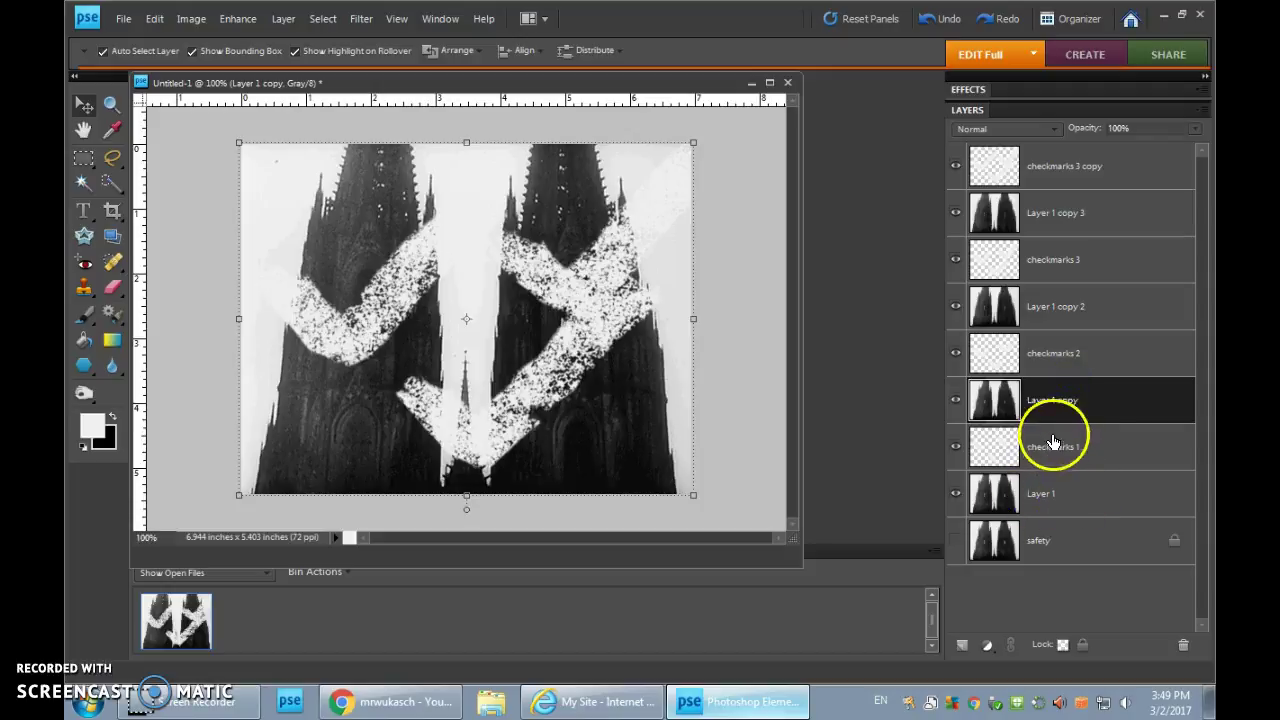
{"action": "left_click", "coordinate": [1045, 490]}
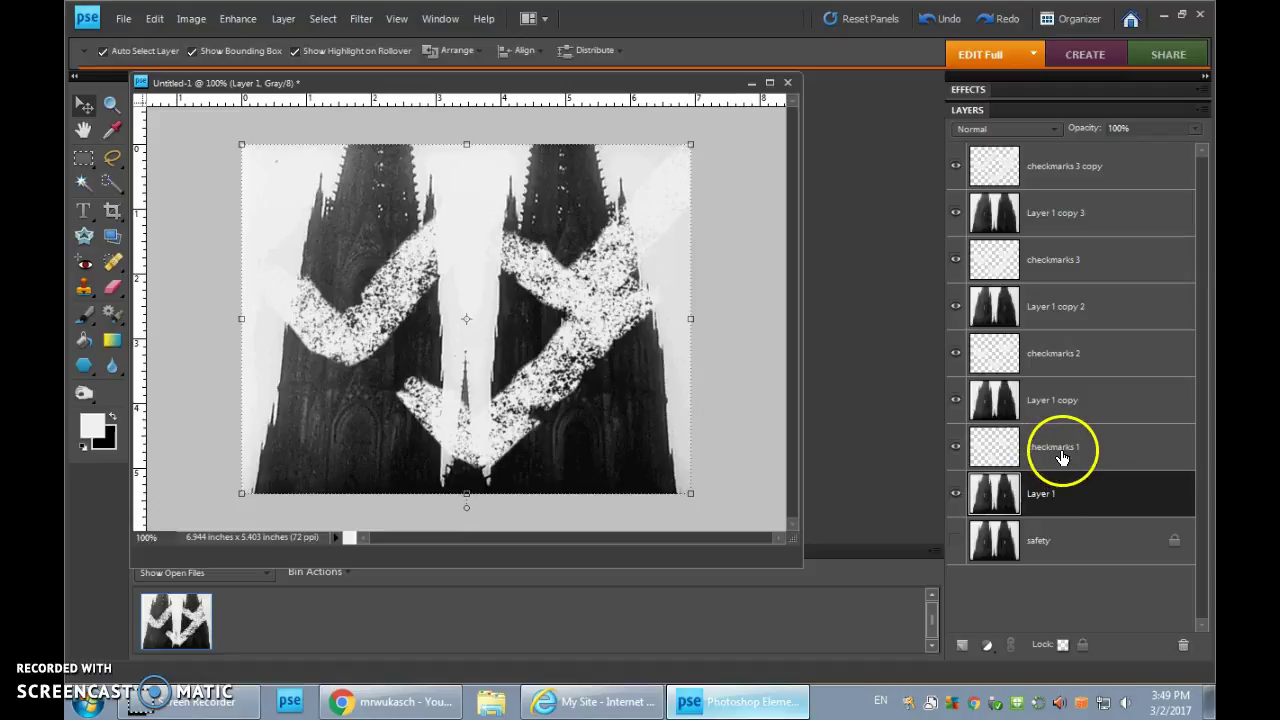
{"action": "left_click", "coordinate": [1062, 447], "text": "ctrl"}
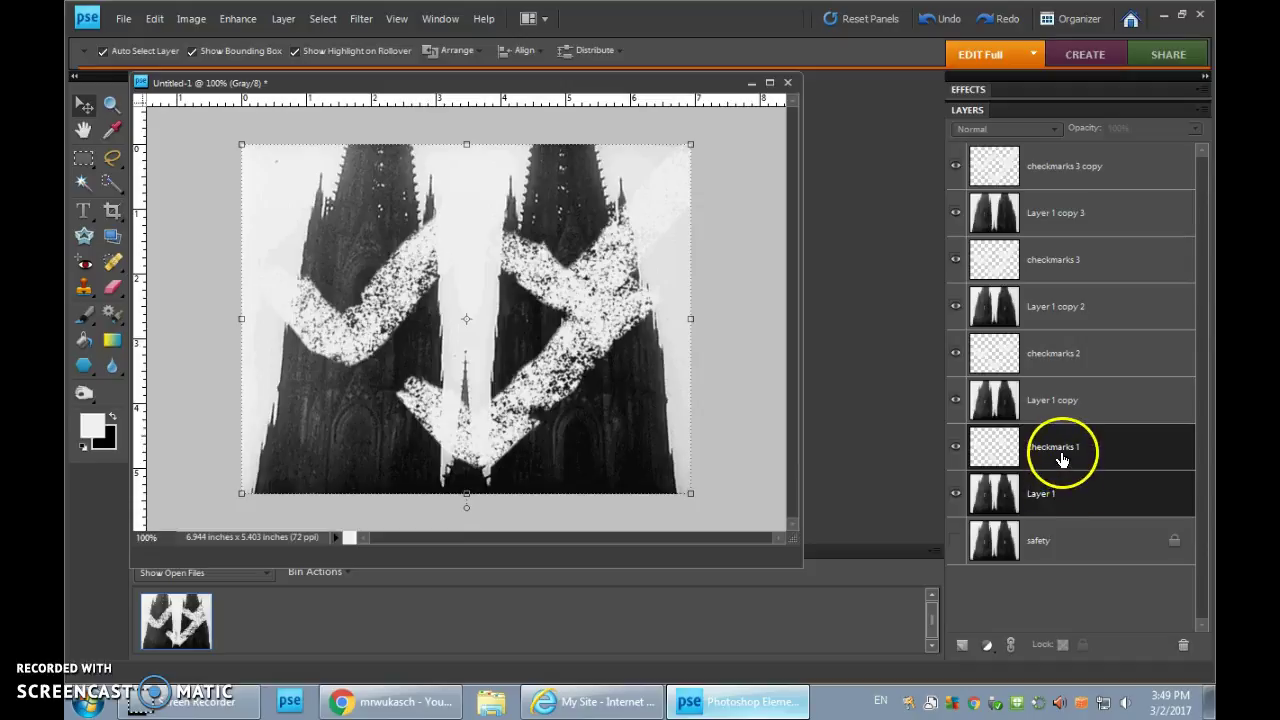
Merge Layer 1 into checkmarks 1 and Layer 1 copy into checkmarks 2.
{"action": "right_click", "coordinate": [1062, 452]}
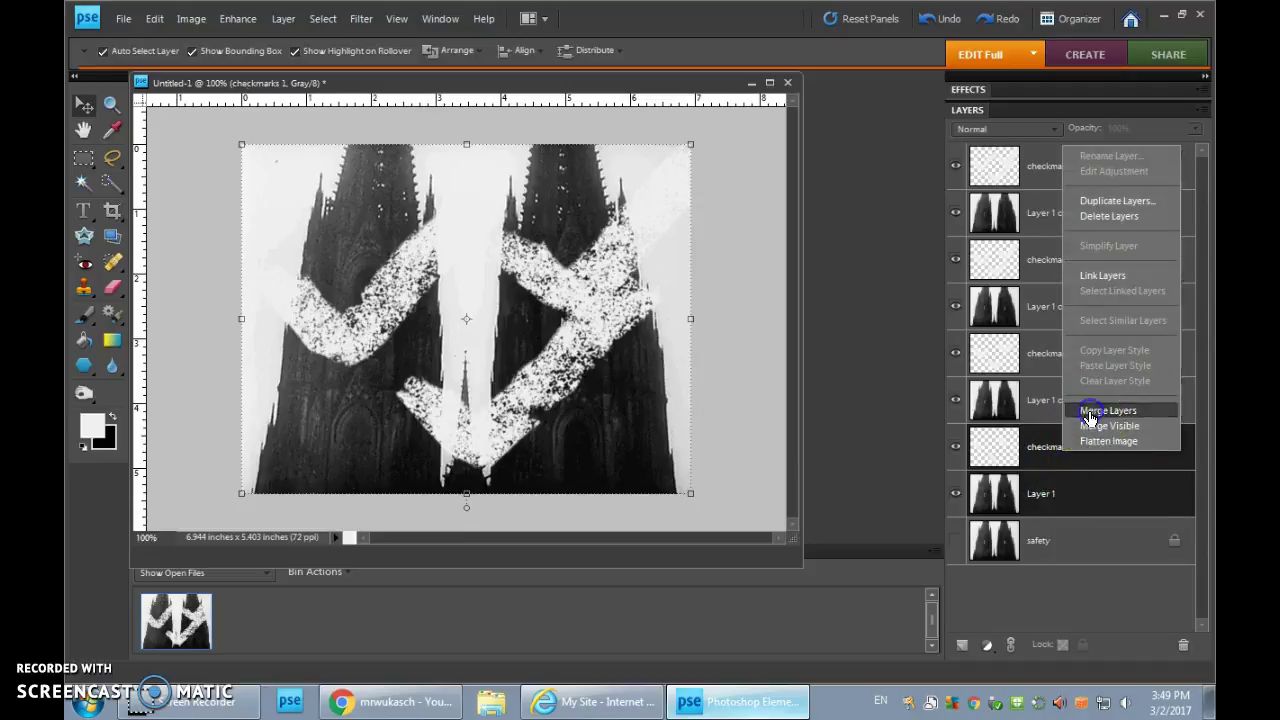
{"action": "left_click", "coordinate": [1089, 411]}
{"action": "left_click", "coordinate": [1052, 392]}
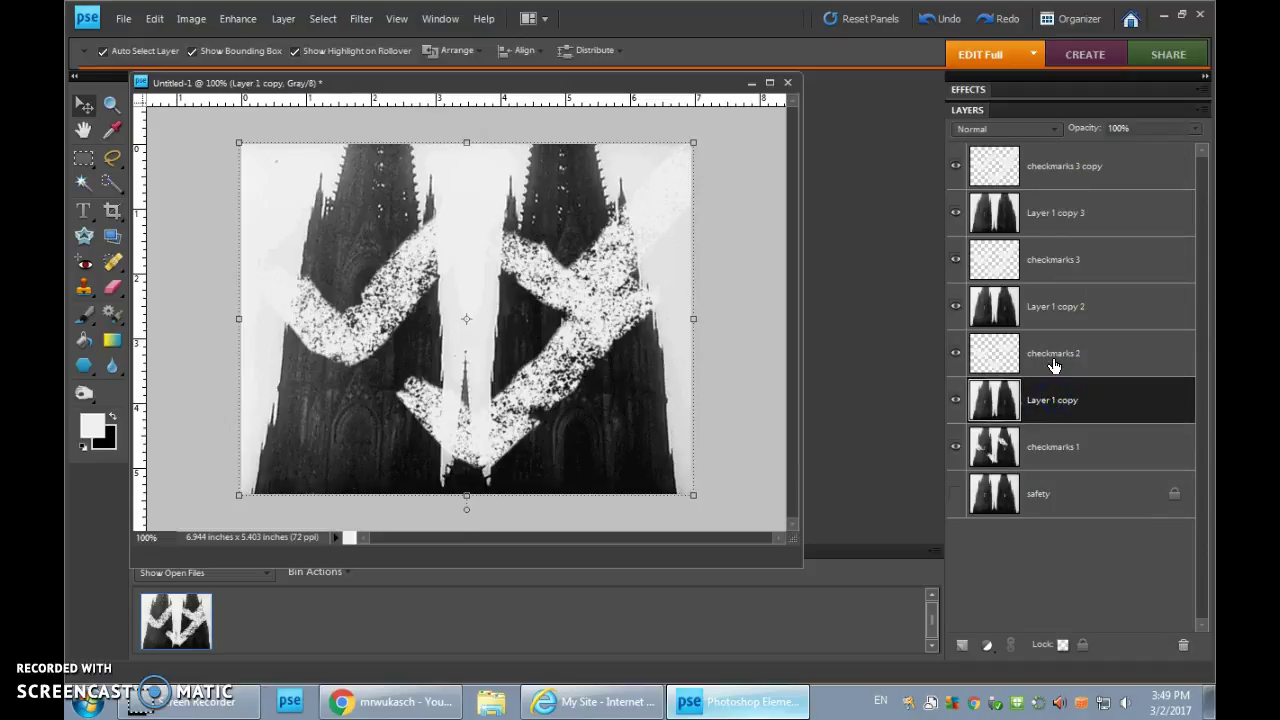
{"action": "left_click", "coordinate": [1058, 360], "text": "ctrl"}
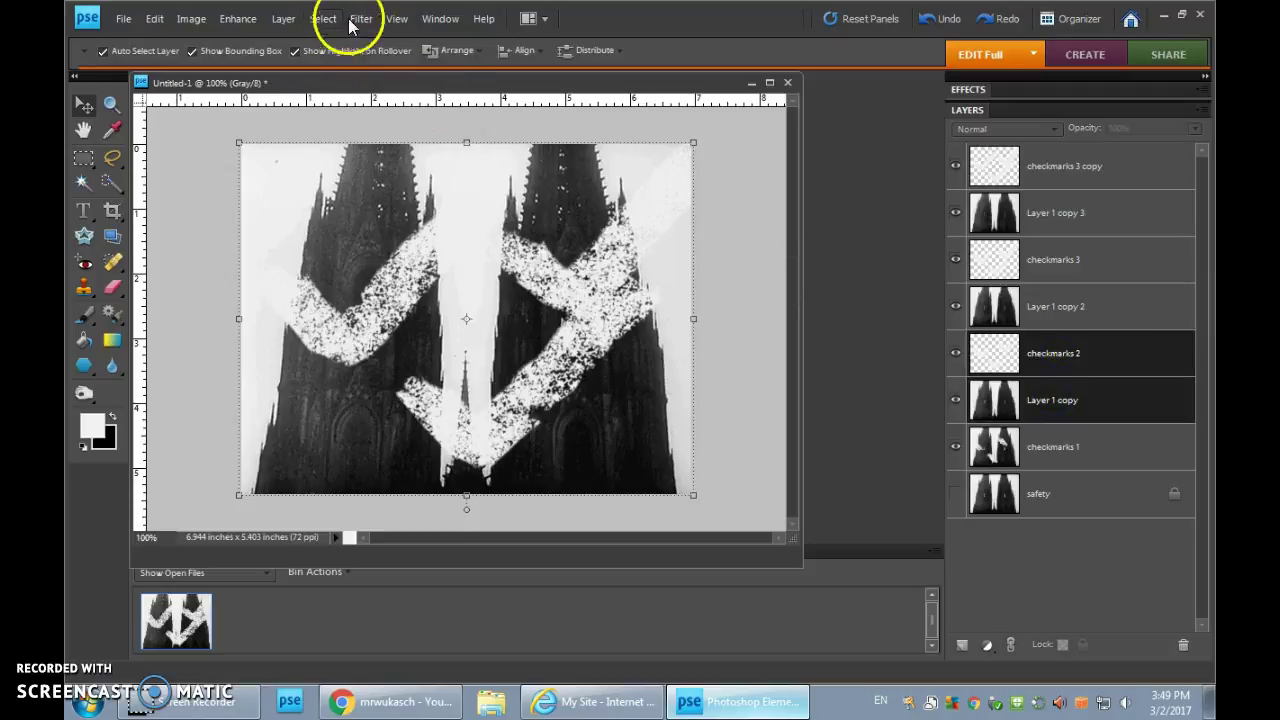
{"action": "left_click", "coordinate": [283, 20]}
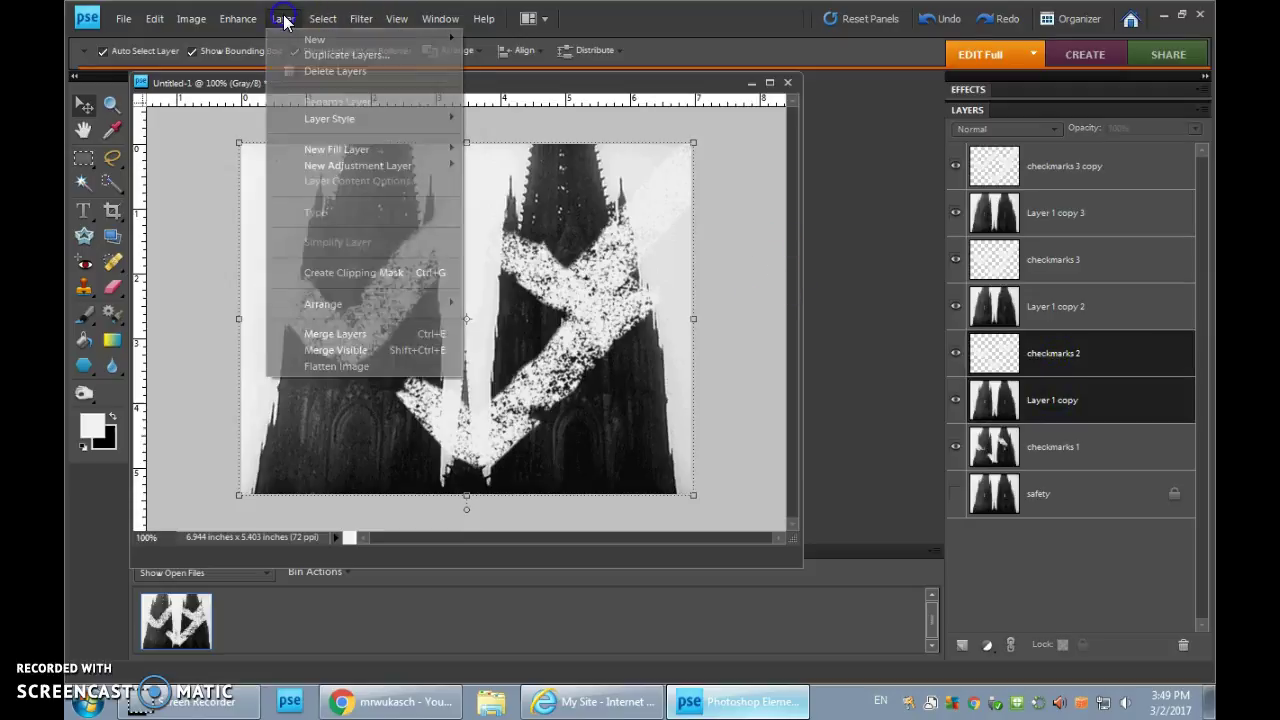
{"action": "left_click", "coordinate": [428, 335]}
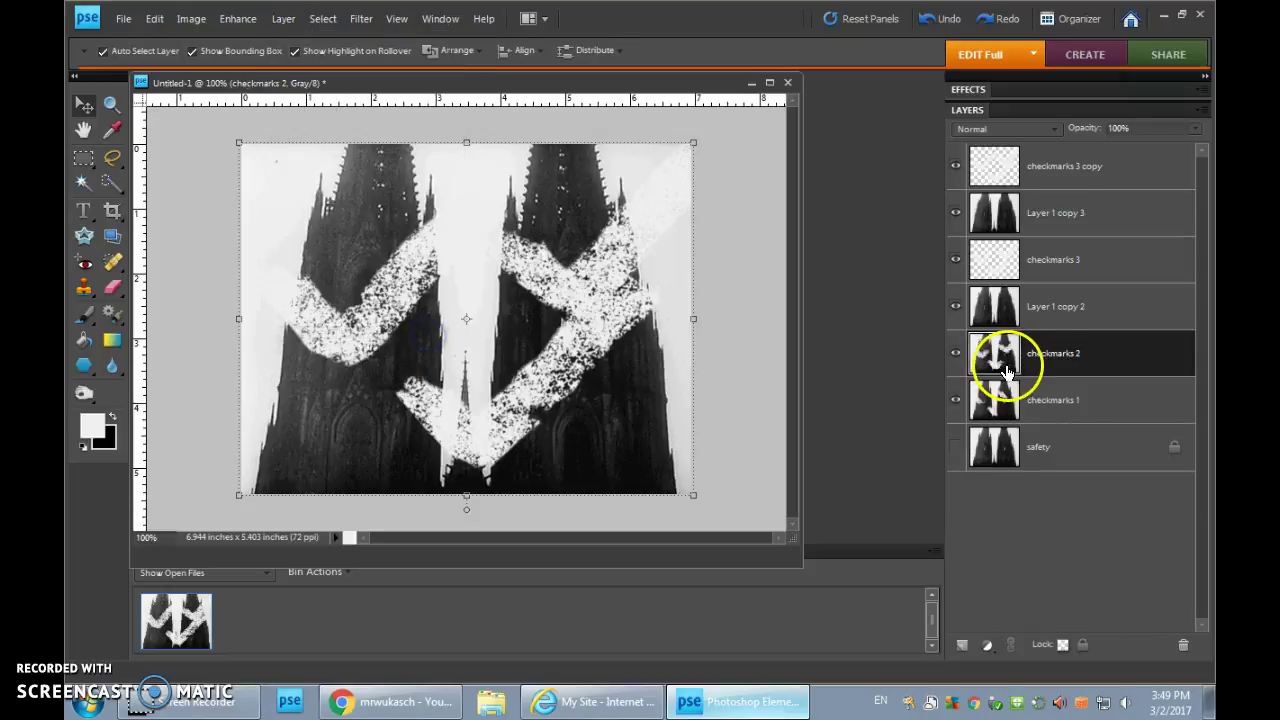
Merge Layer 1 copy 2 into checkmarks 3 and Layer 1 copy 3 into checkmarks 3 copy with Ctrl+E.
{"action": "left_click", "coordinate": [1083, 310]}
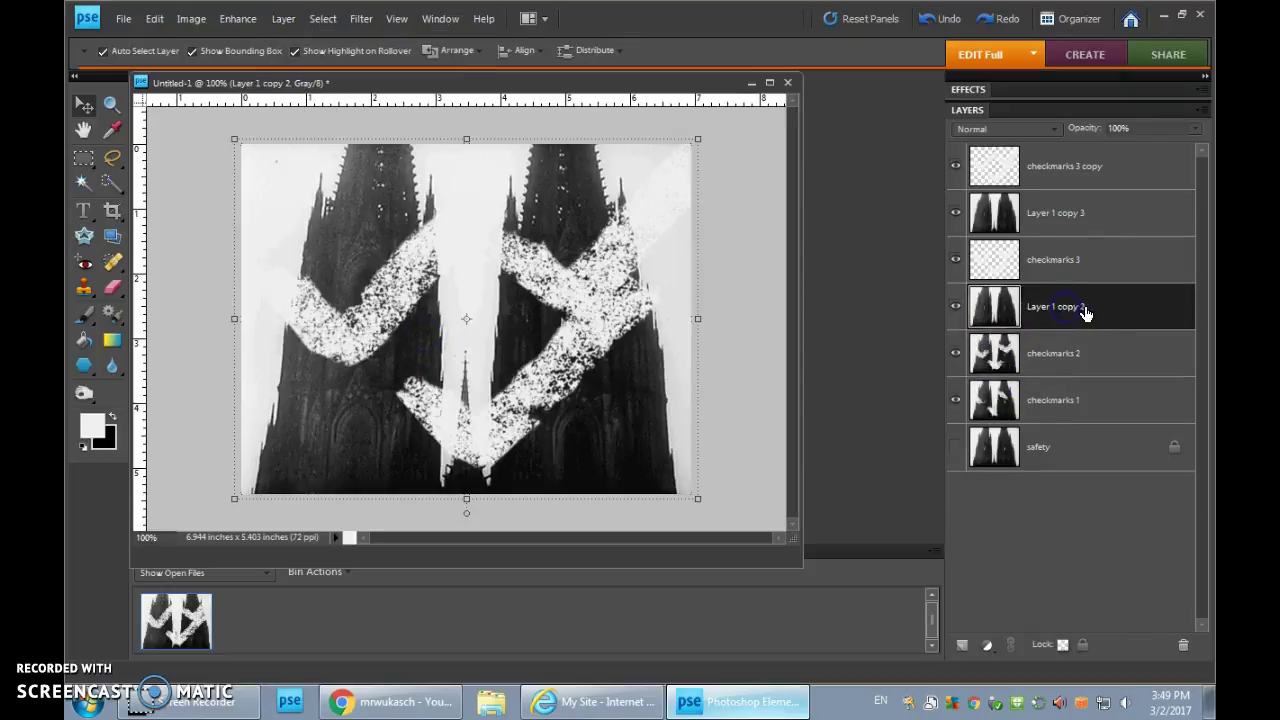
{"action": "left_click", "coordinate": [1066, 263], "text": "ctrl"}
{"action": "key", "text": "ctrl+e"}
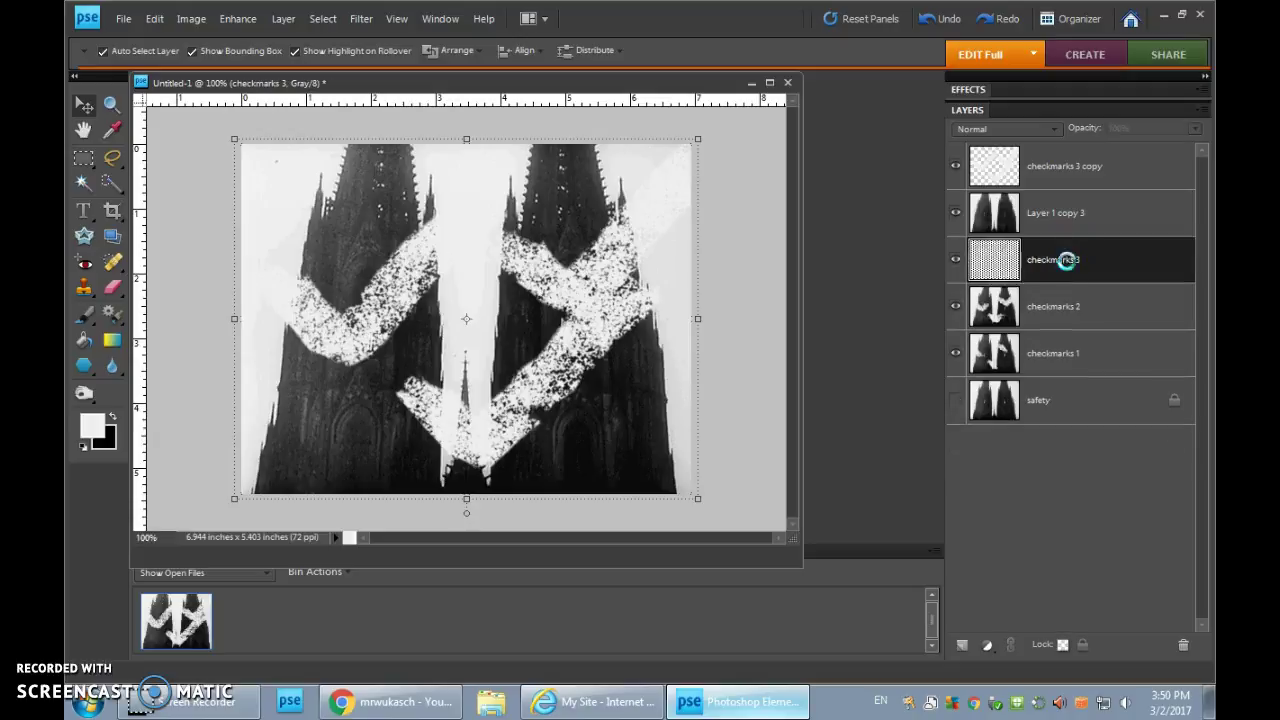
{"action": "left_click", "coordinate": [1062, 216]}
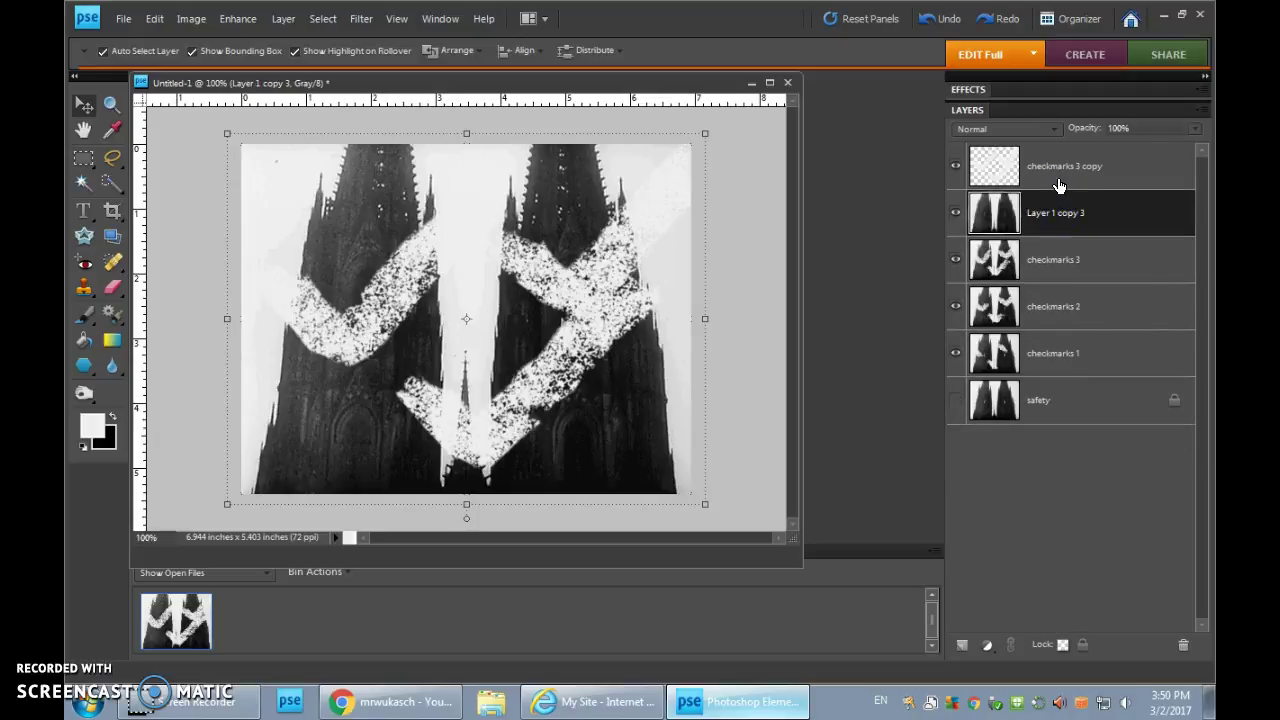
{"action": "left_click", "coordinate": [1059, 184], "text": "ctrl"}
{"action": "key", "text": "ctrl+e"}
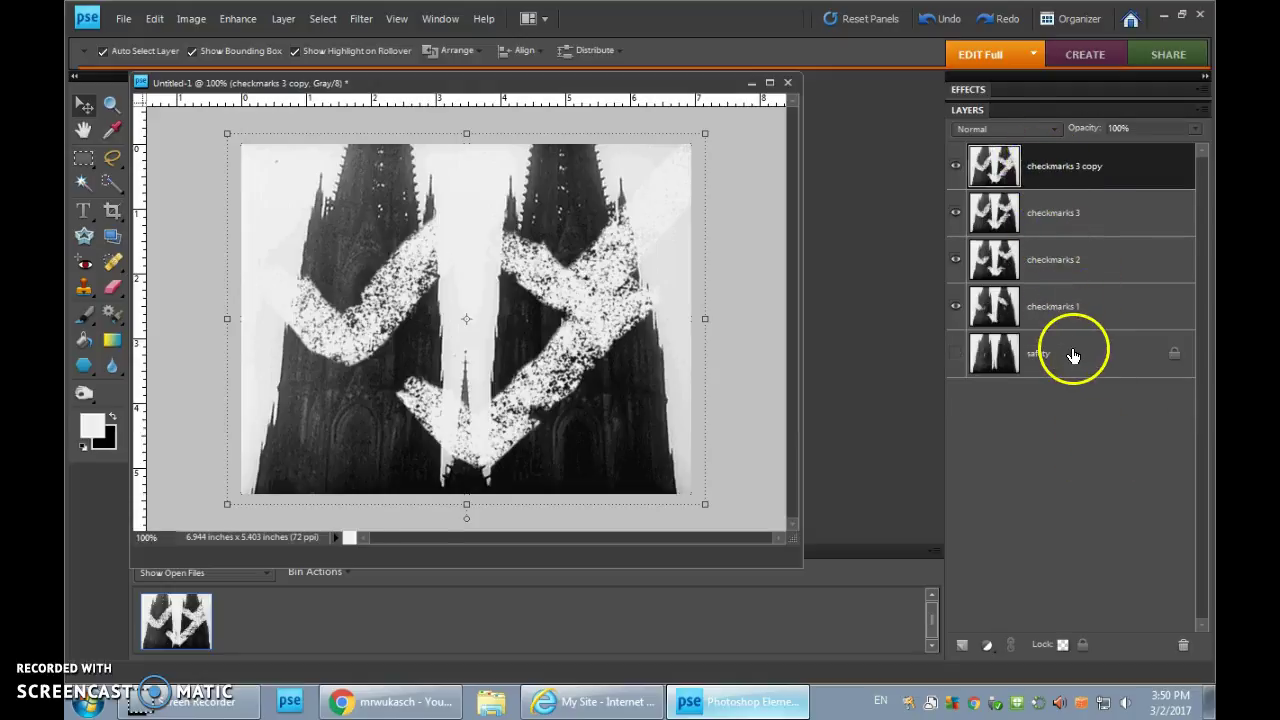
Hide the safety layer and rename checkmarks 3 copy to frame4 and checkmarks 3 to frame3.
{"action": "left_click", "coordinate": [955, 357]}
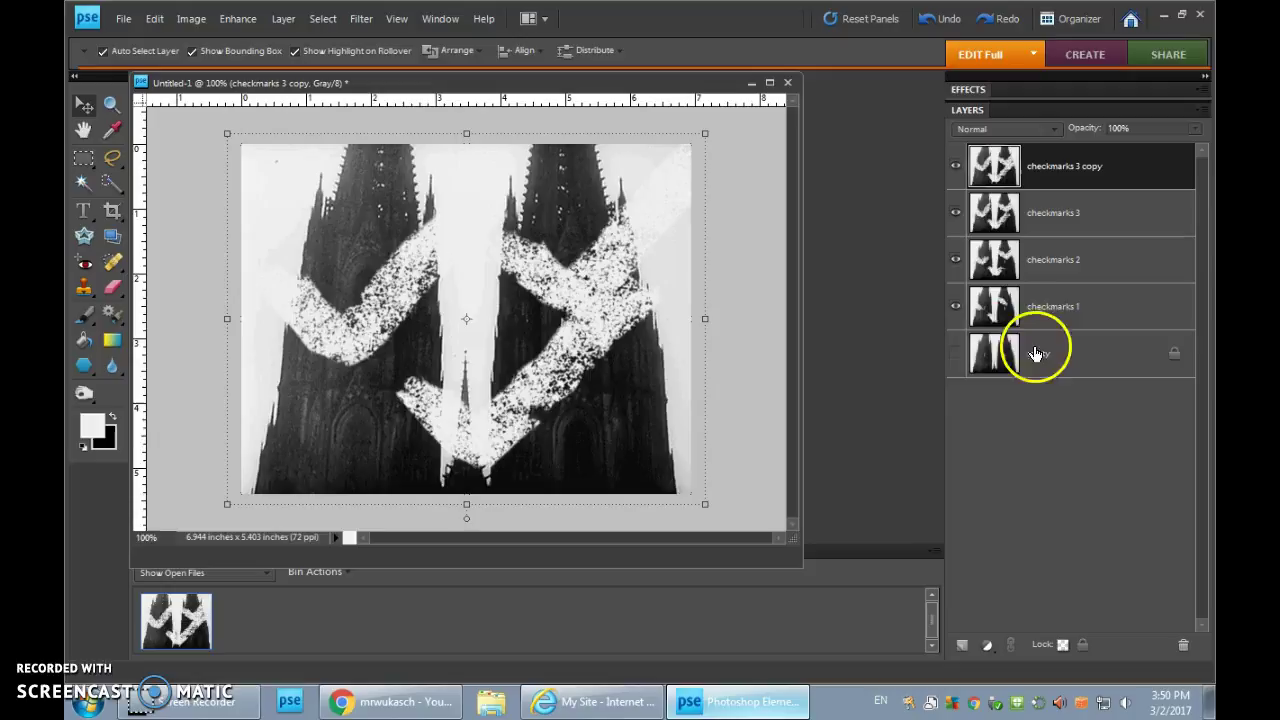
{"action": "double_click", "coordinate": [1068, 167]}
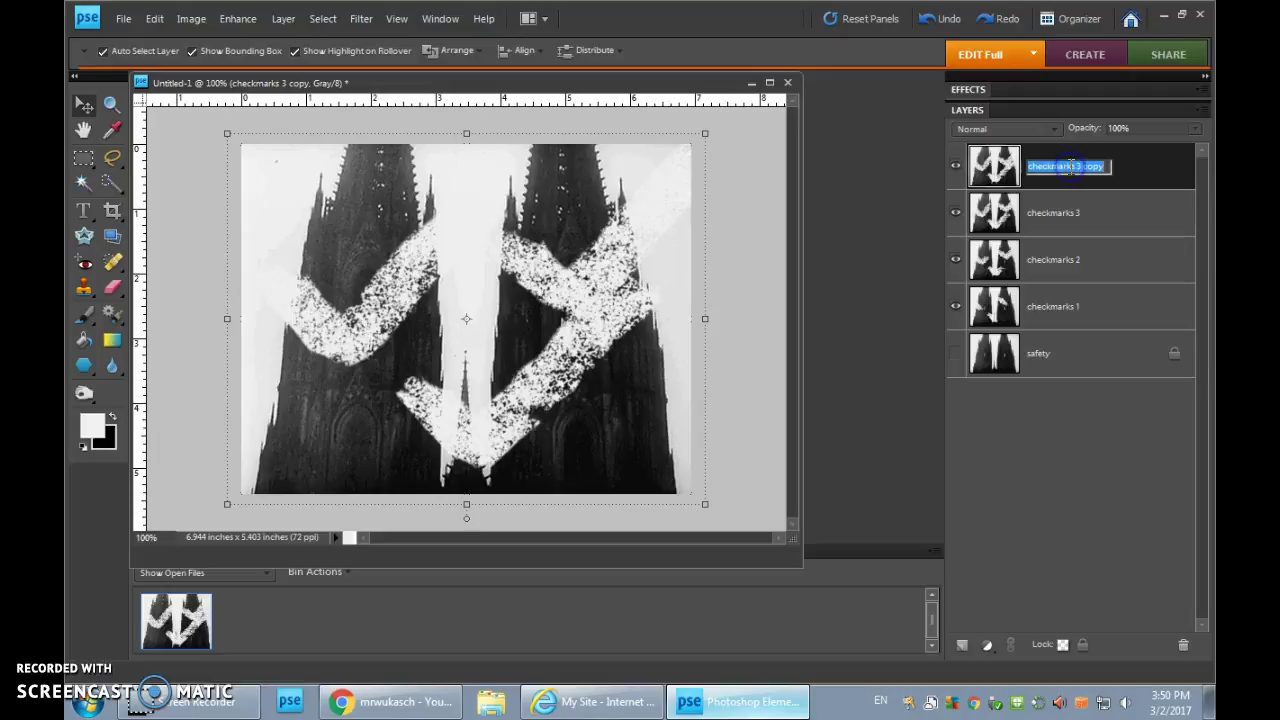
{"action": "type", "text": "frame4"}
{"action": "double_click", "coordinate": [1053, 214]}
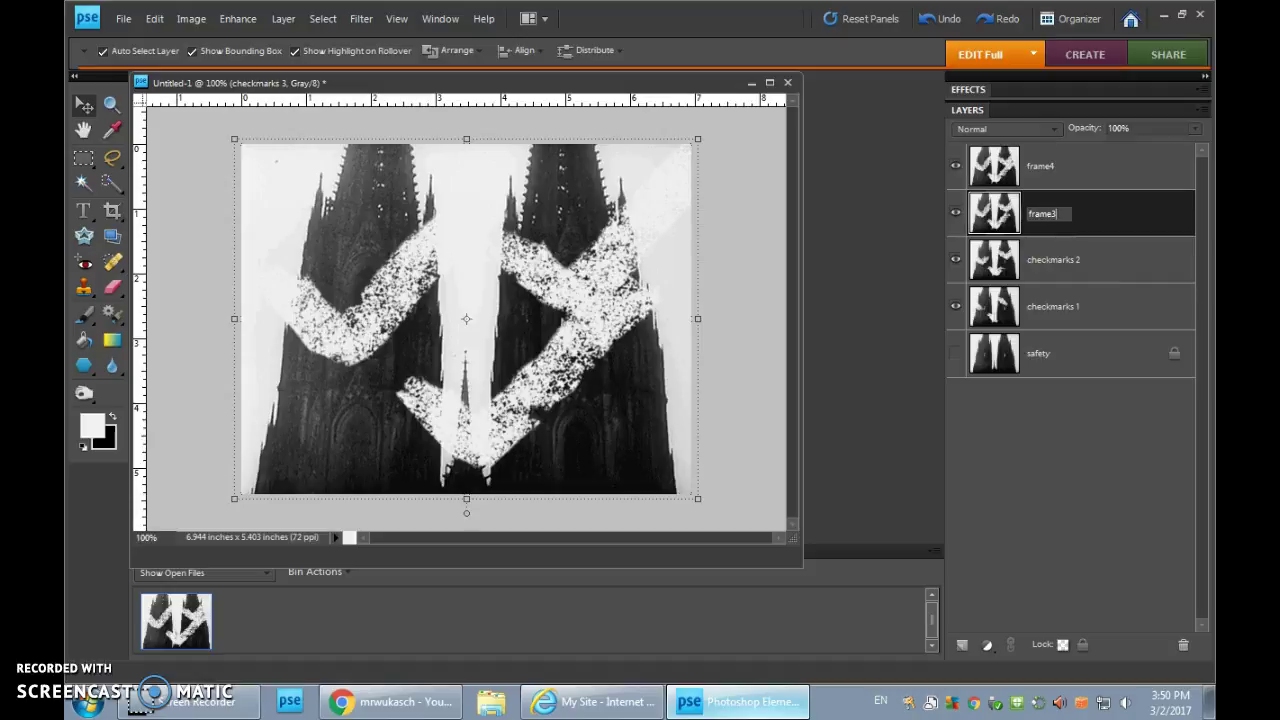
{"action": "double_click", "coordinate": [1075, 264]}
Rename checkmarks 2 to frame2 and checkmarks 1 to frame1.
{"action": "type", "text": "frame2"}
{"action": "double_click", "coordinate": [1052, 307]}
{"action": "type", "text": "fr"}
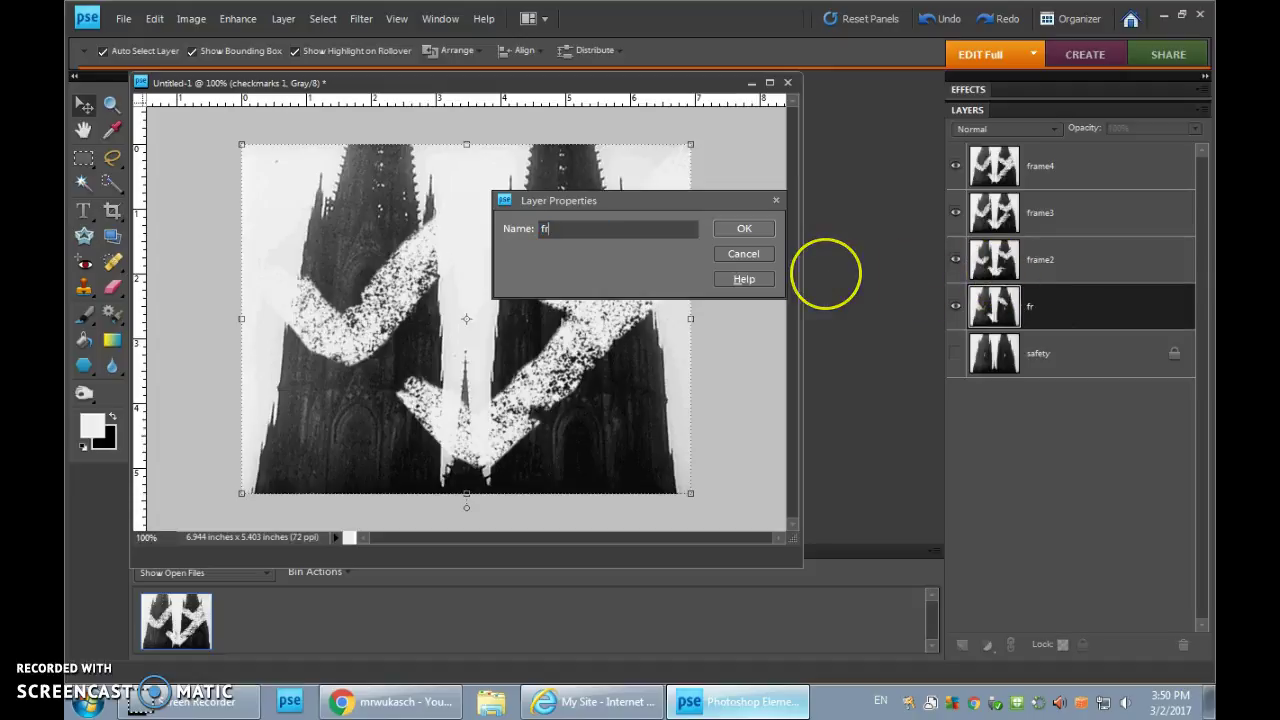
{"action": "left_click", "coordinate": [716, 230]}
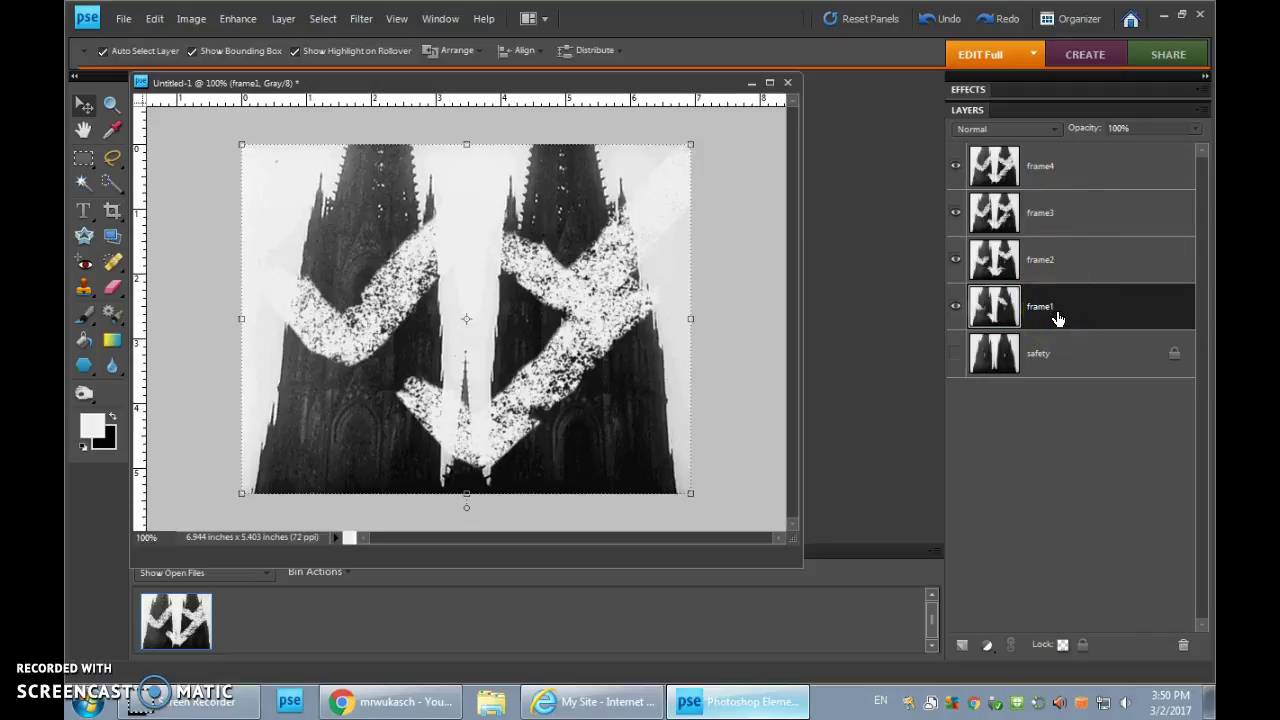
{"action": "left_click", "coordinate": [1087, 188]}
{"action": "left_click_drag", "start_coordinate": [1036, 181], "coordinate": [965, 362]}
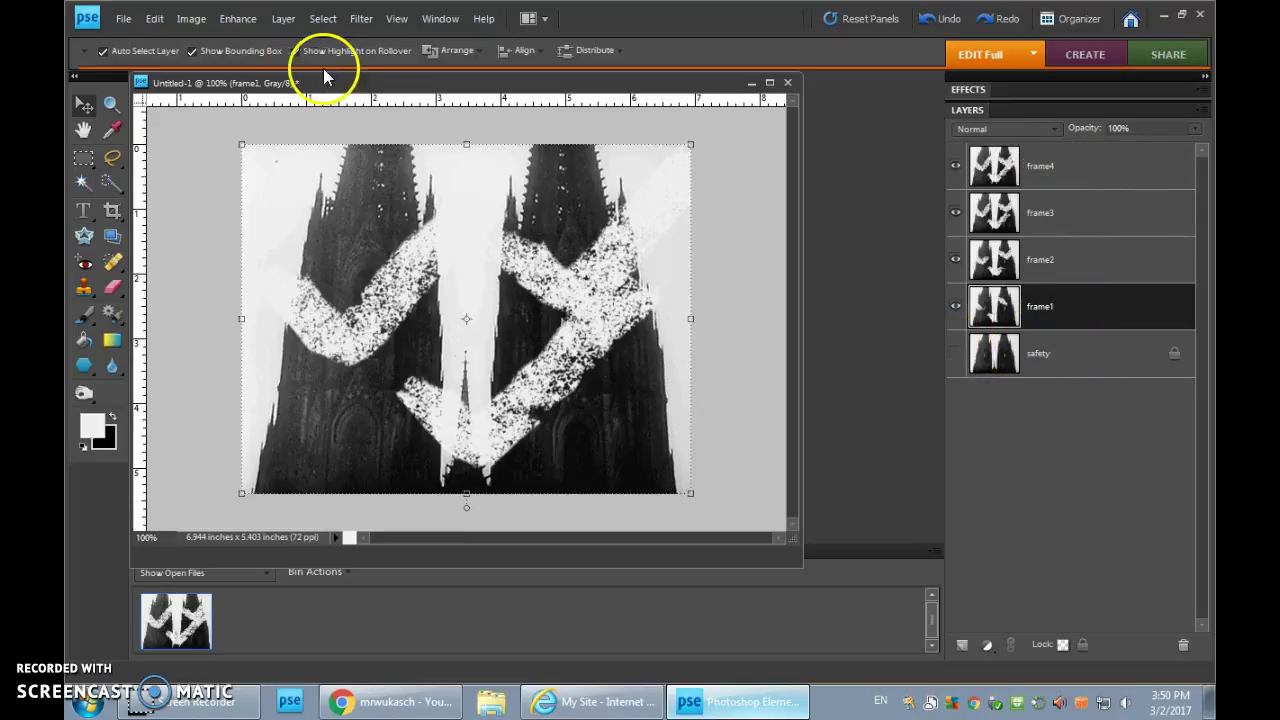
Open File > Save for Web and turn on Animate for the GIF output.
{"action": "left_click", "coordinate": [123, 19]}
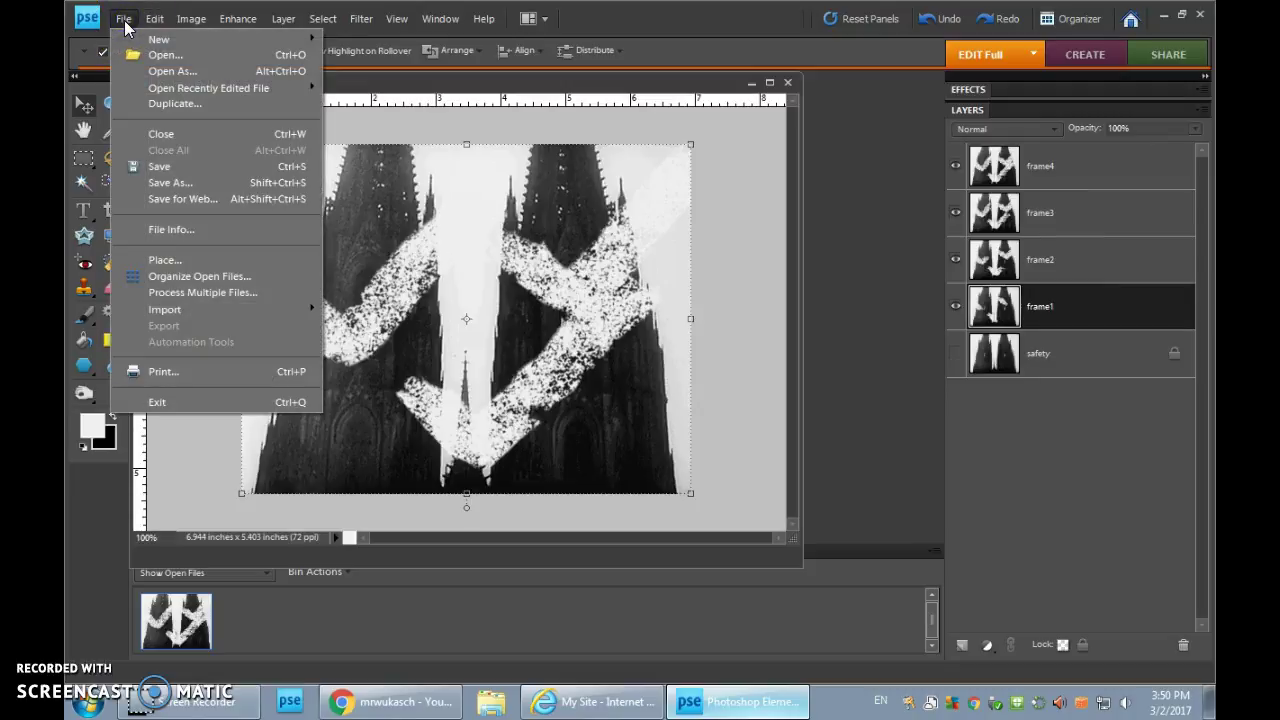
{"action": "left_click_drag", "start_coordinate": [166, 129], "coordinate": [826, 184]}
{"action": "left_click", "coordinate": [208, 200]}
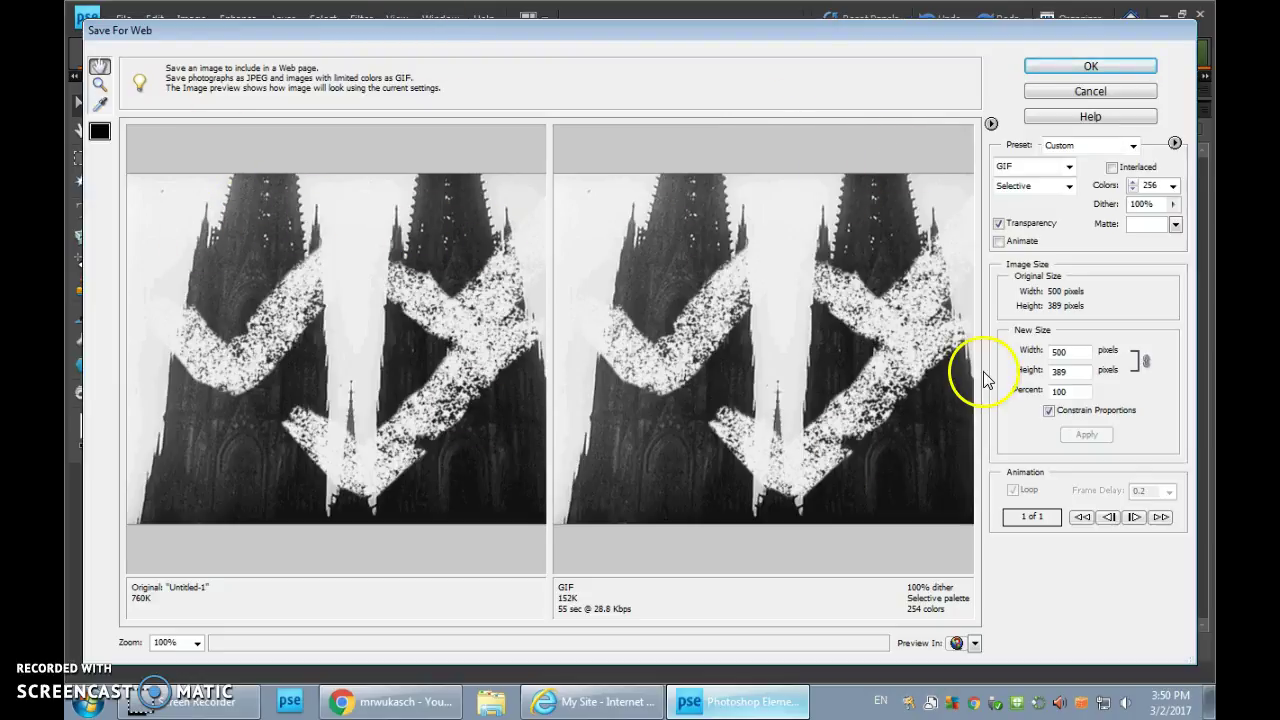
{"action": "left_click", "coordinate": [999, 241]}
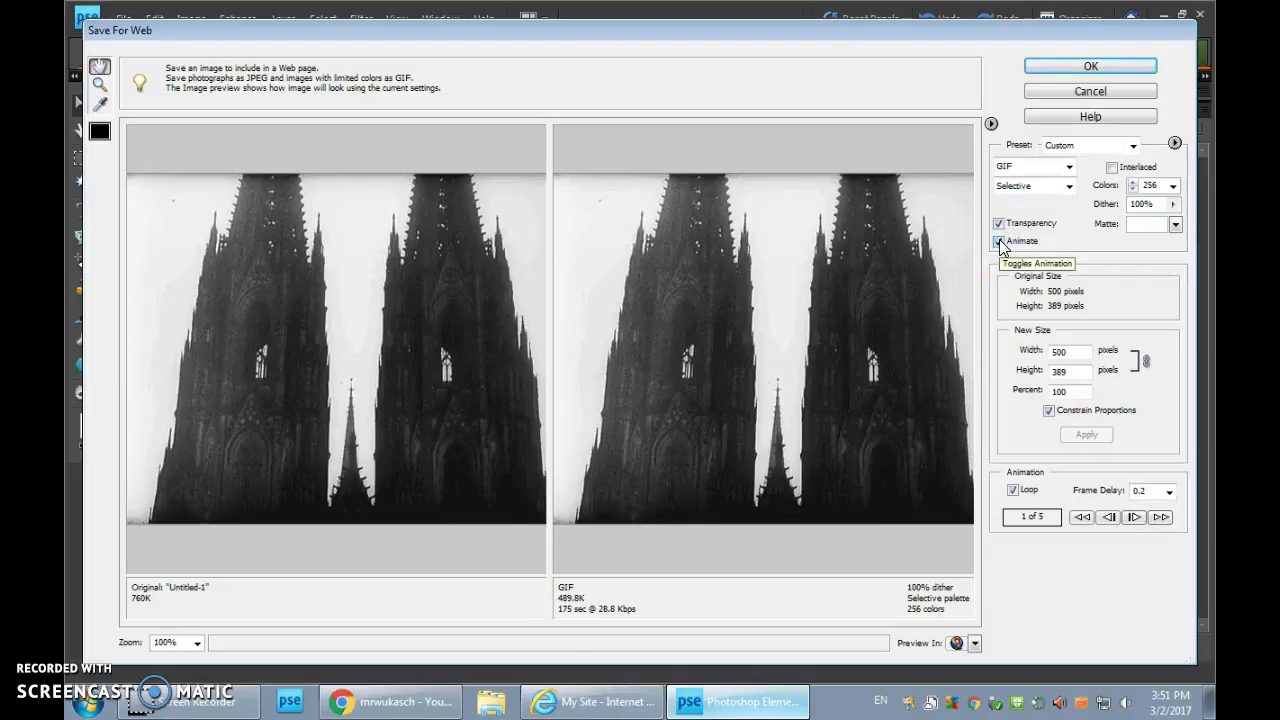
{"action": "left_click_drag", "start_coordinate": [1054, 35], "coordinate": [565, 248]}
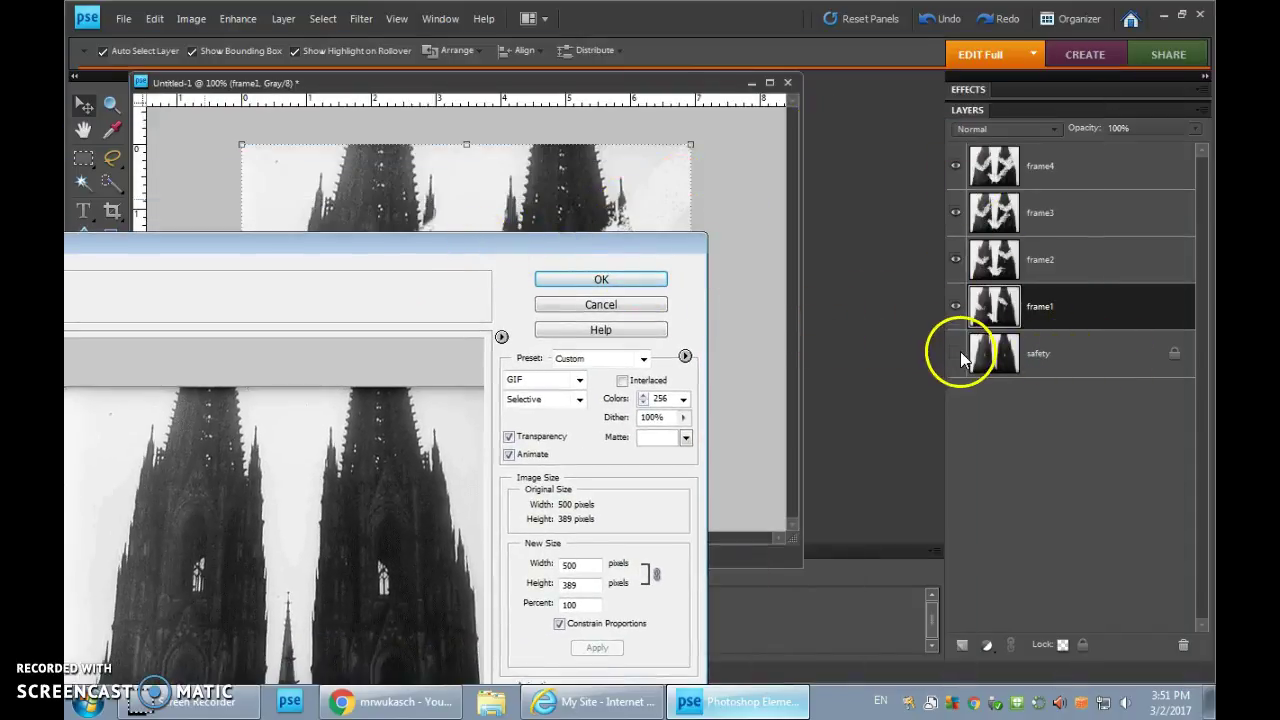
{"action": "left_click_drag", "start_coordinate": [443, 243], "coordinate": [921, 31]}
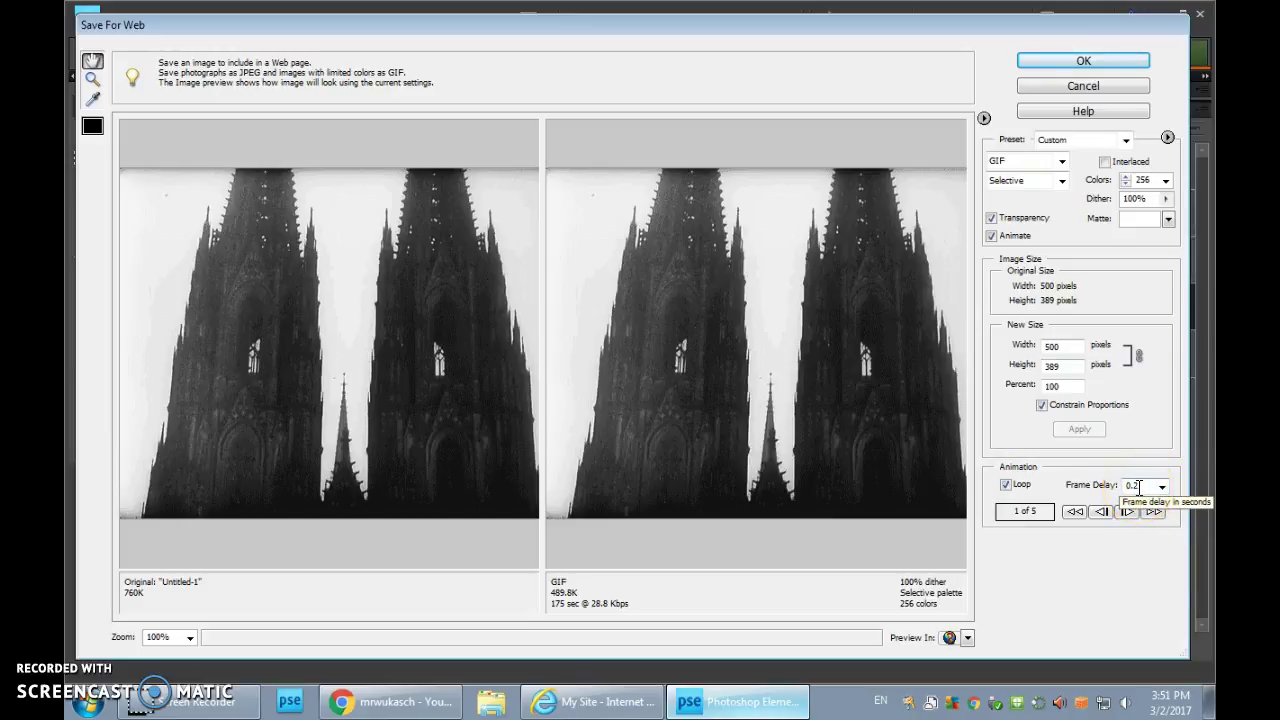
Set the Frame Delay to 0.1 seconds, keeping Loop on.
{"action": "left_click", "coordinate": [1136, 490]}
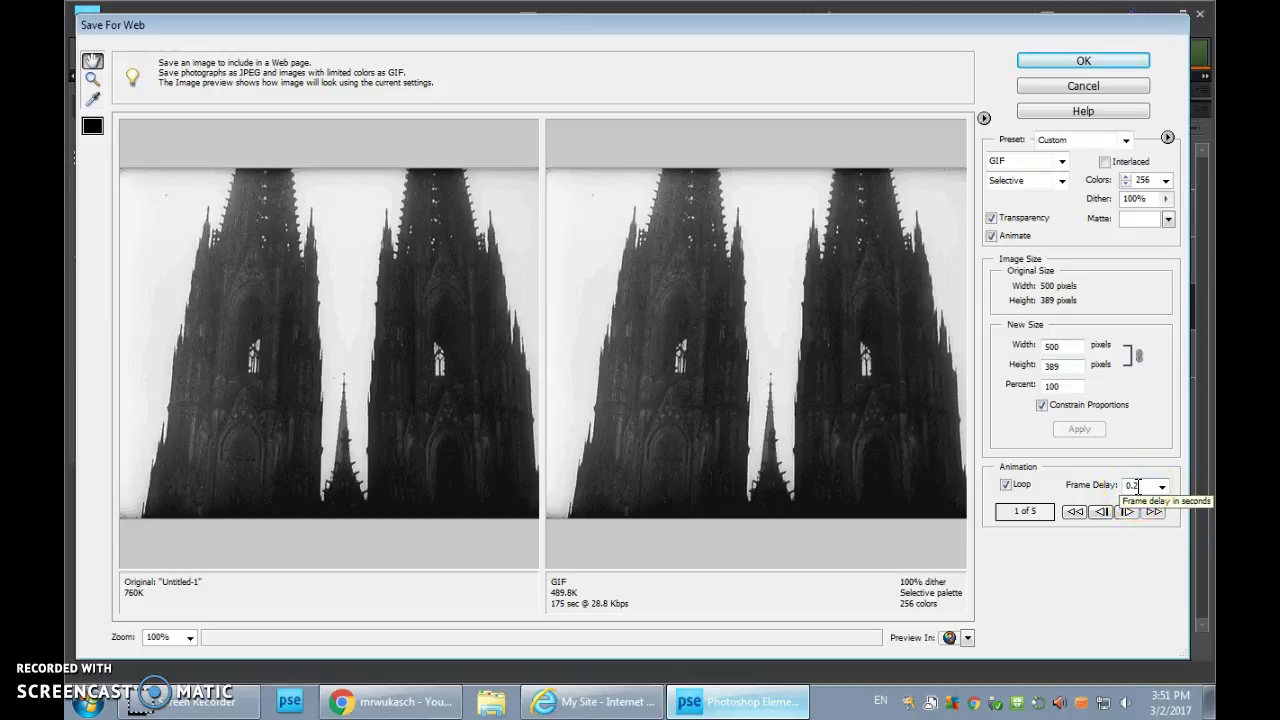
{"action": "key", "text": "alt"}
{"action": "left_click", "coordinate": [1162, 486]}
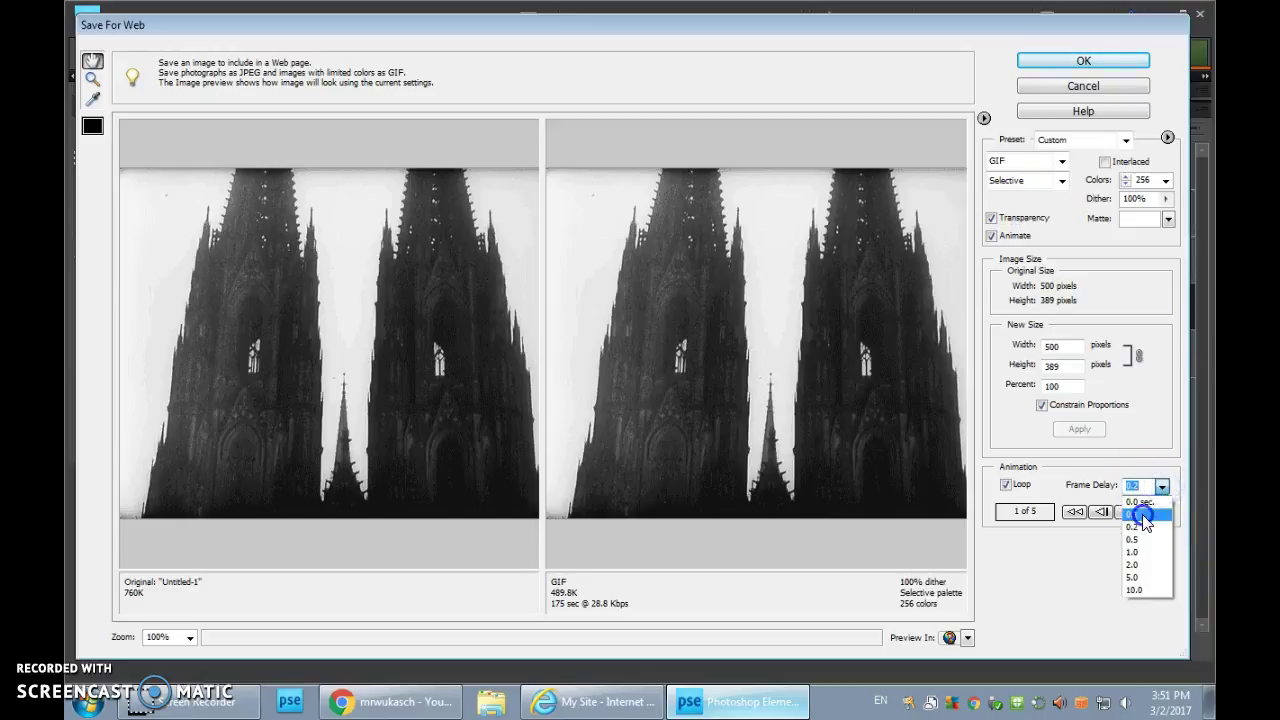
{"action": "left_click", "coordinate": [1143, 514]}
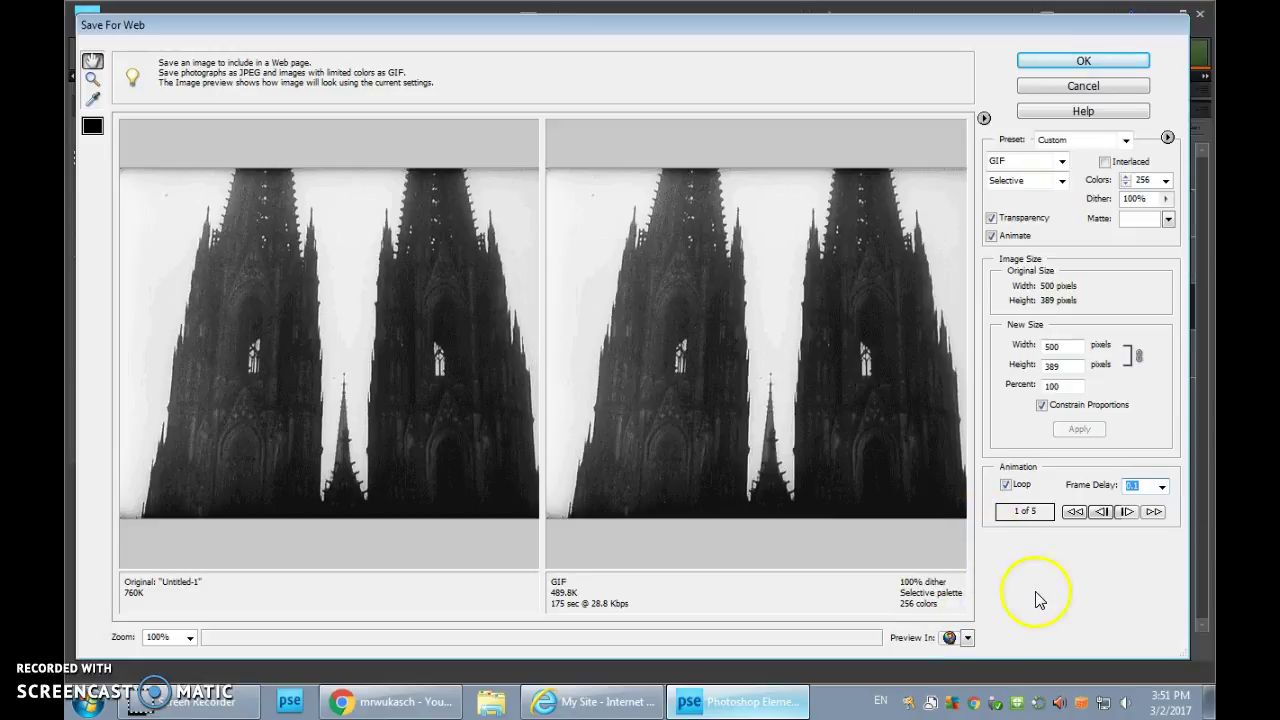
Preview the animated GIF in Internet Explorer, then close its Untitled-1 tab.
{"action": "left_click", "coordinate": [949, 638]}
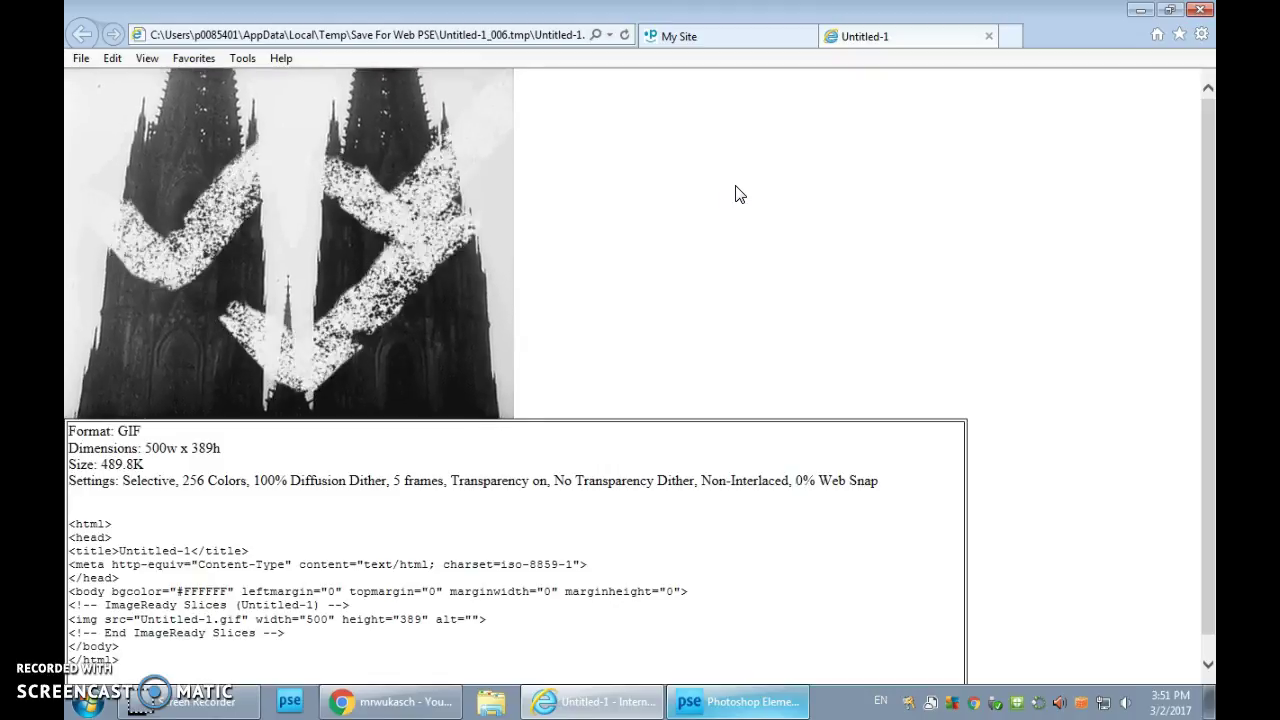
{"action": "left_click", "coordinate": [990, 40]}
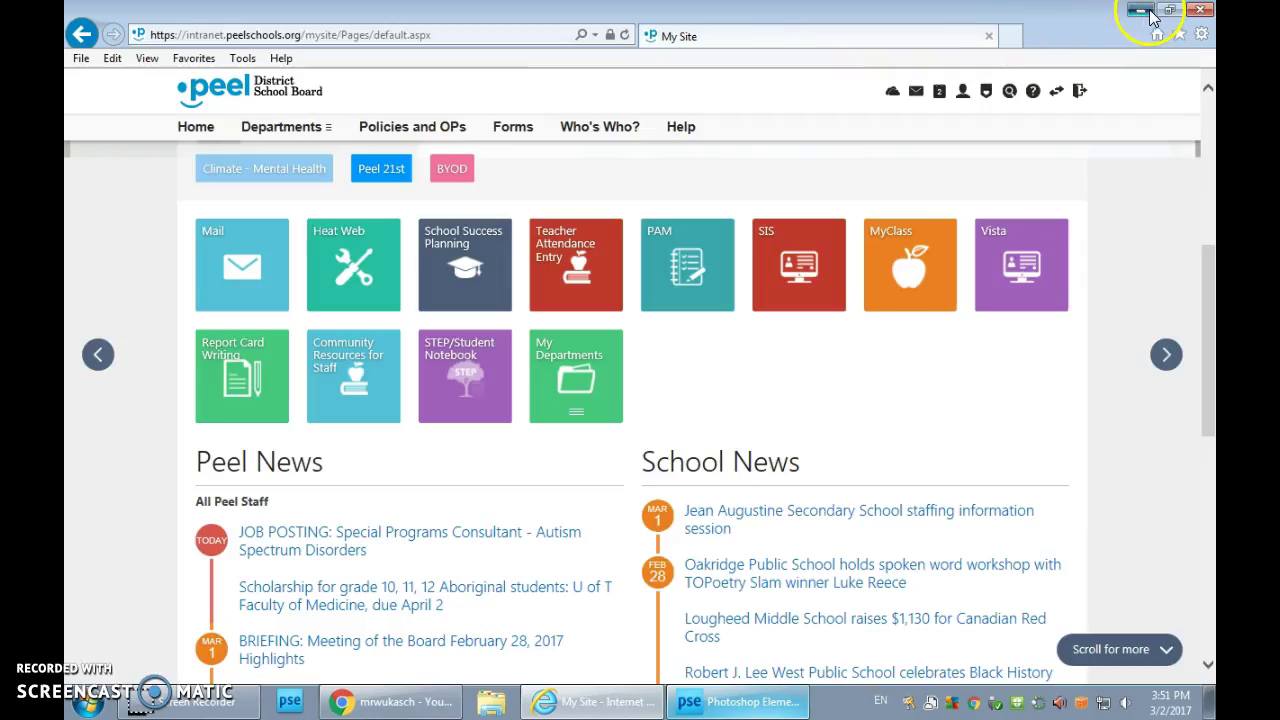
Return to Save For Web and set the Frame Delay back to 0.2 seconds.
{"action": "left_click", "coordinate": [1140, 10]}
{"action": "mouse_move", "coordinate": [745, 712]}
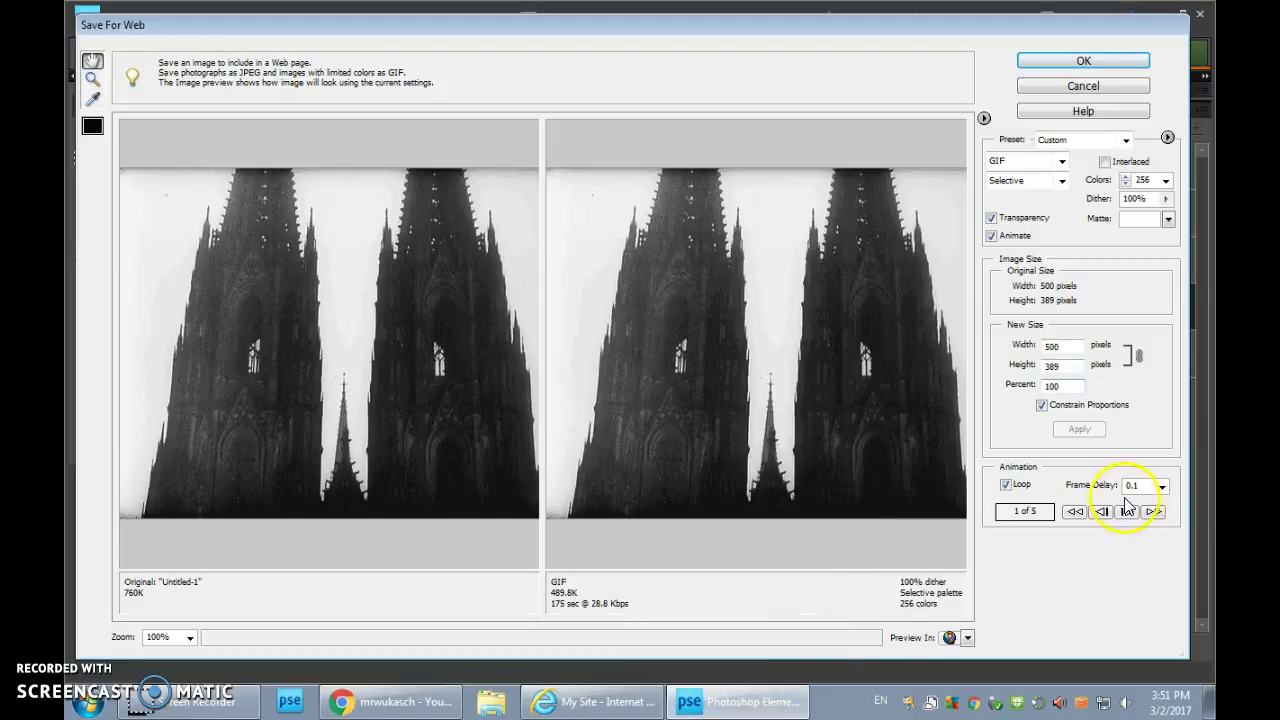
{"action": "left_click", "coordinate": [1162, 485]}
{"action": "left_click", "coordinate": [1136, 525]}
Preview the 0.2-second animation in the browser again, then cancel Save For Web.
{"action": "left_click", "coordinate": [946, 638]}
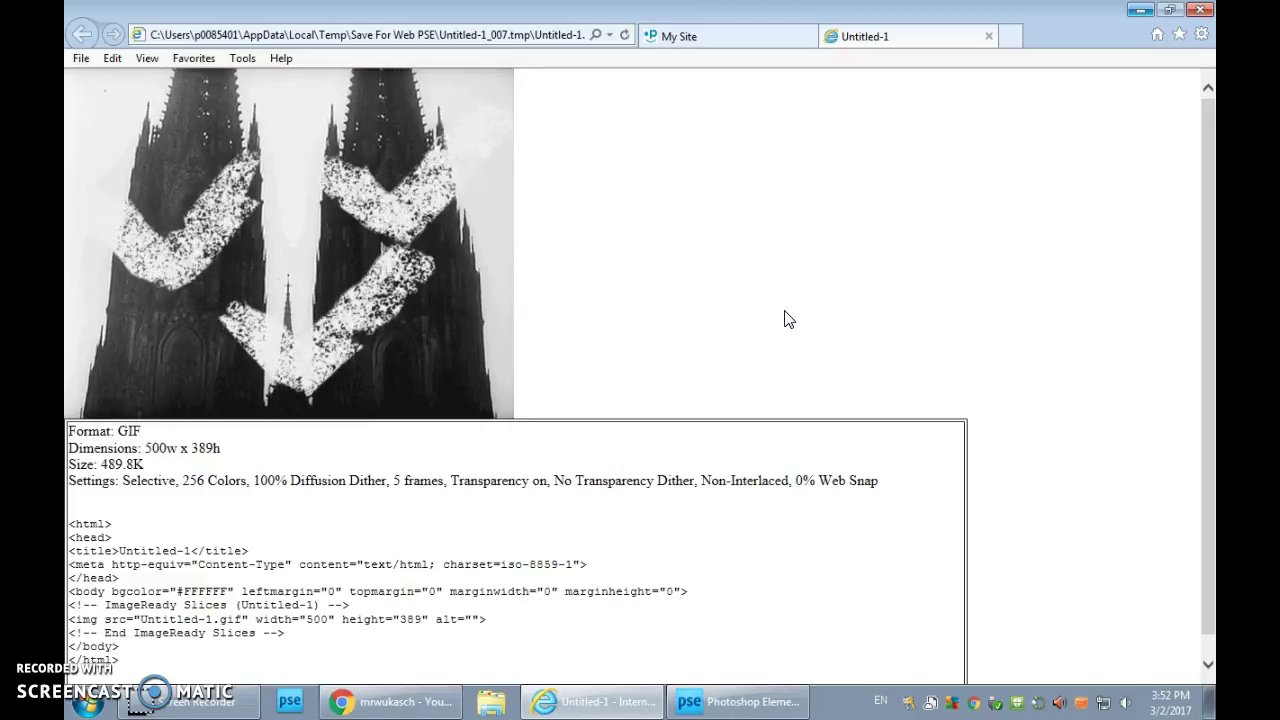
{"action": "left_click", "coordinate": [989, 38]}
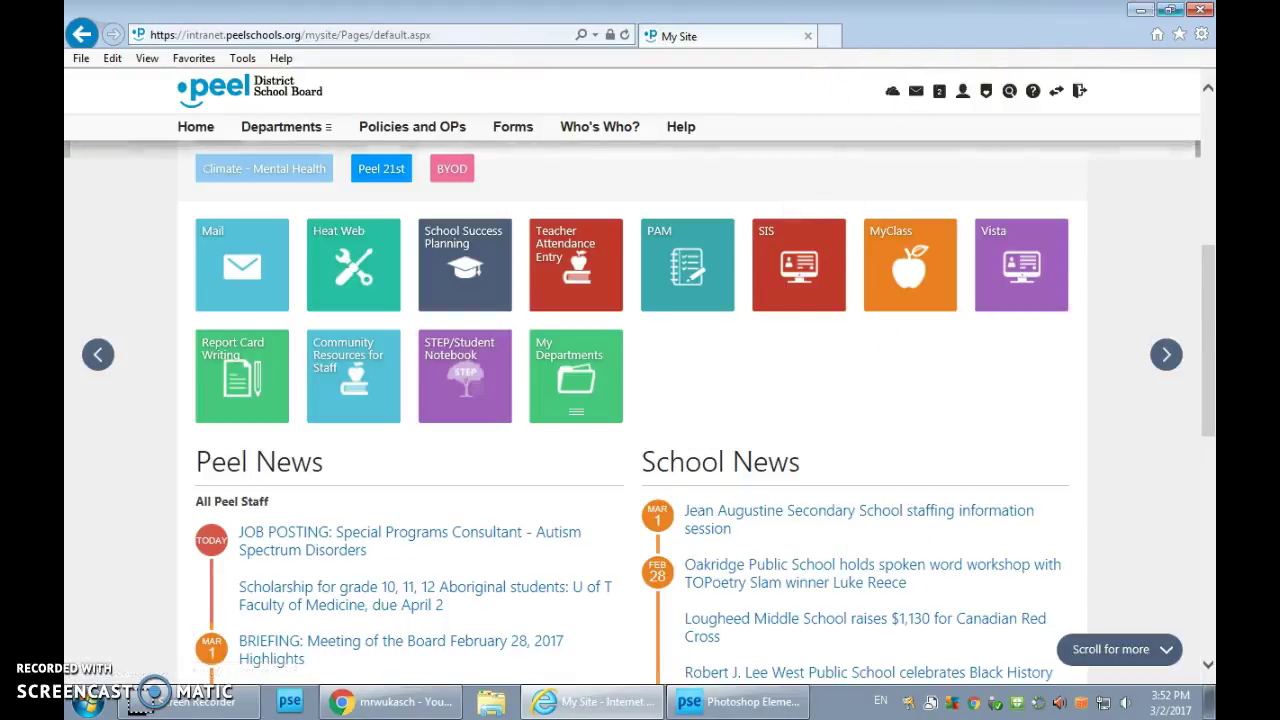
{"action": "left_click", "coordinate": [1146, 14]}
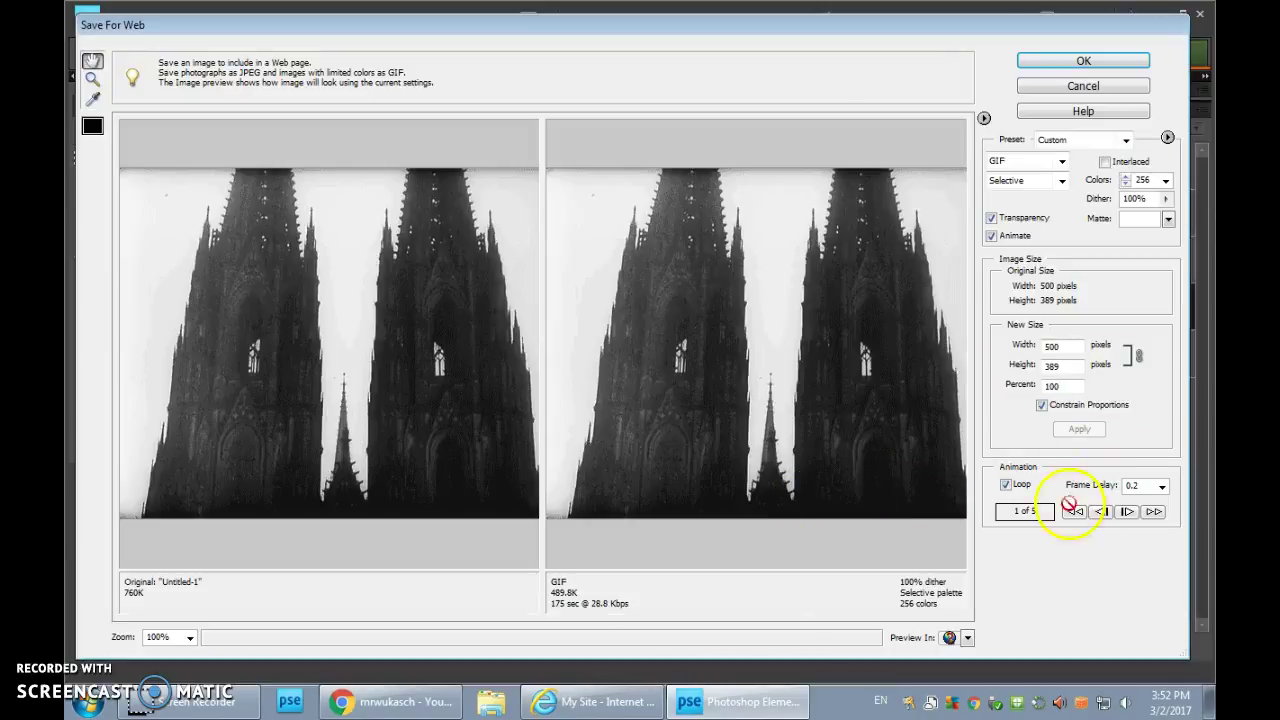
{"action": "left_click", "coordinate": [1104, 85]}
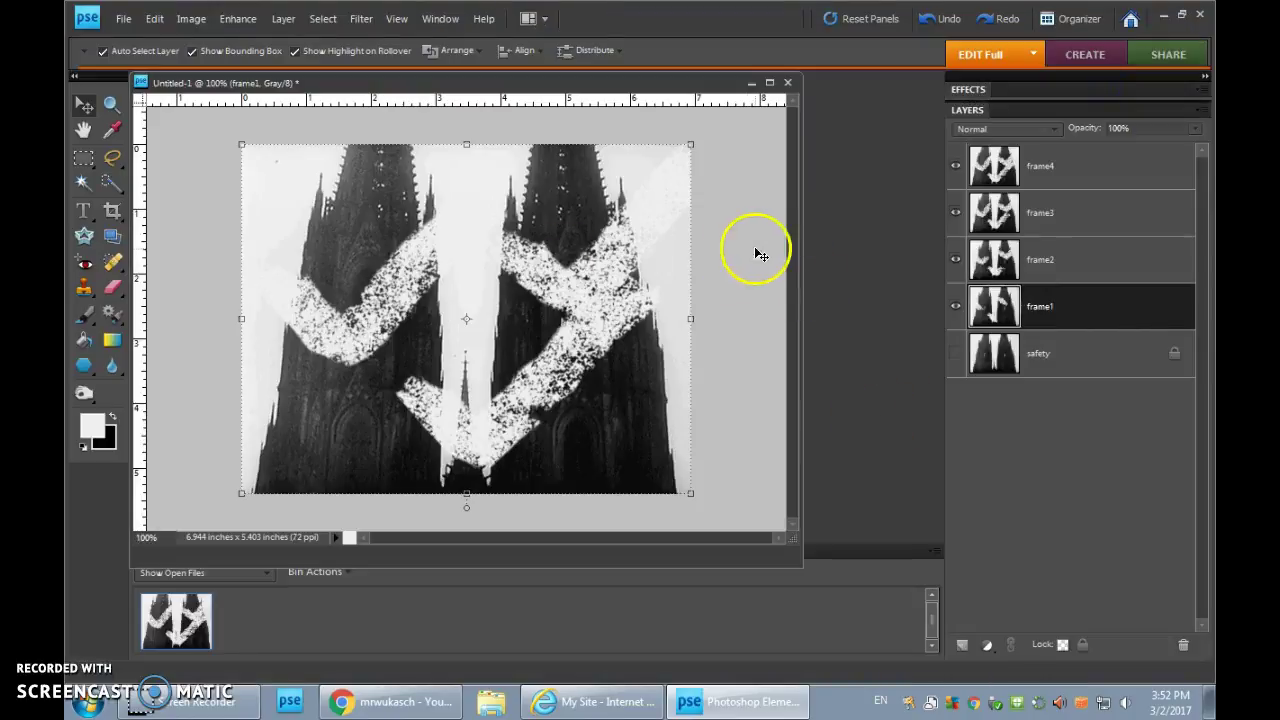